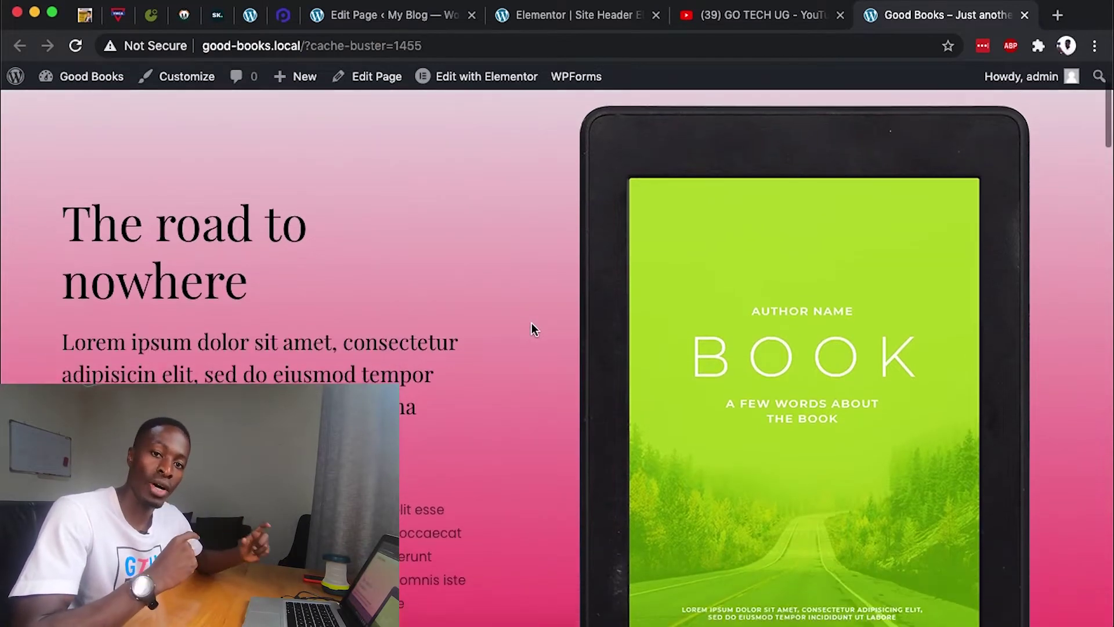
# - Review the finished Good Books home page with its sticky header, and look over the newsletter sign-up page
pyautogui.scroll(-5, 532, 323)
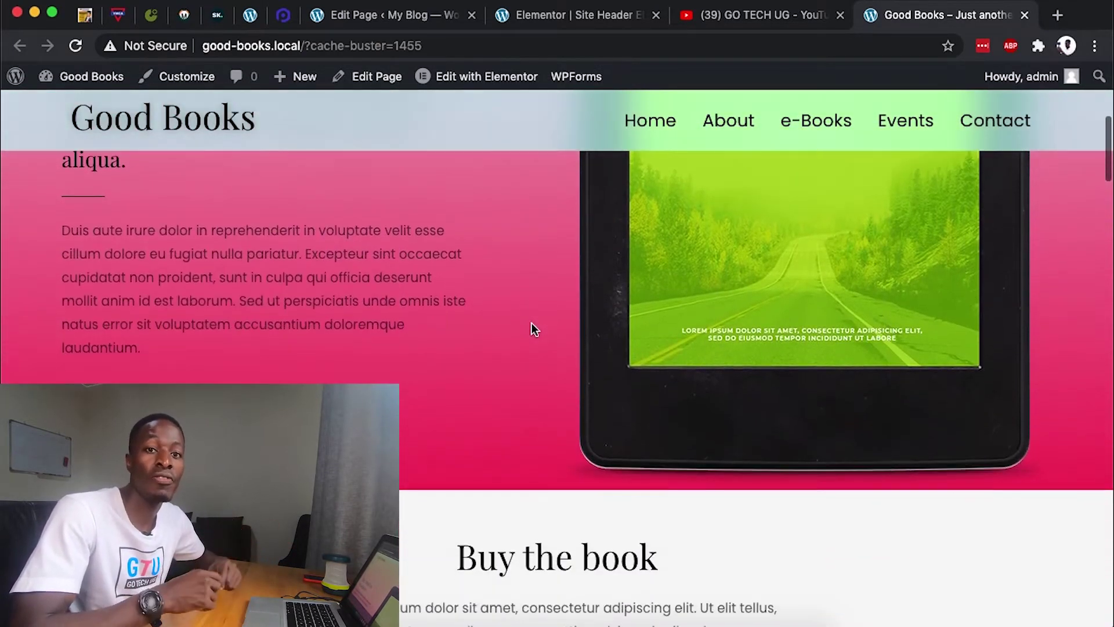
pyautogui.scroll(-10, 532, 322)
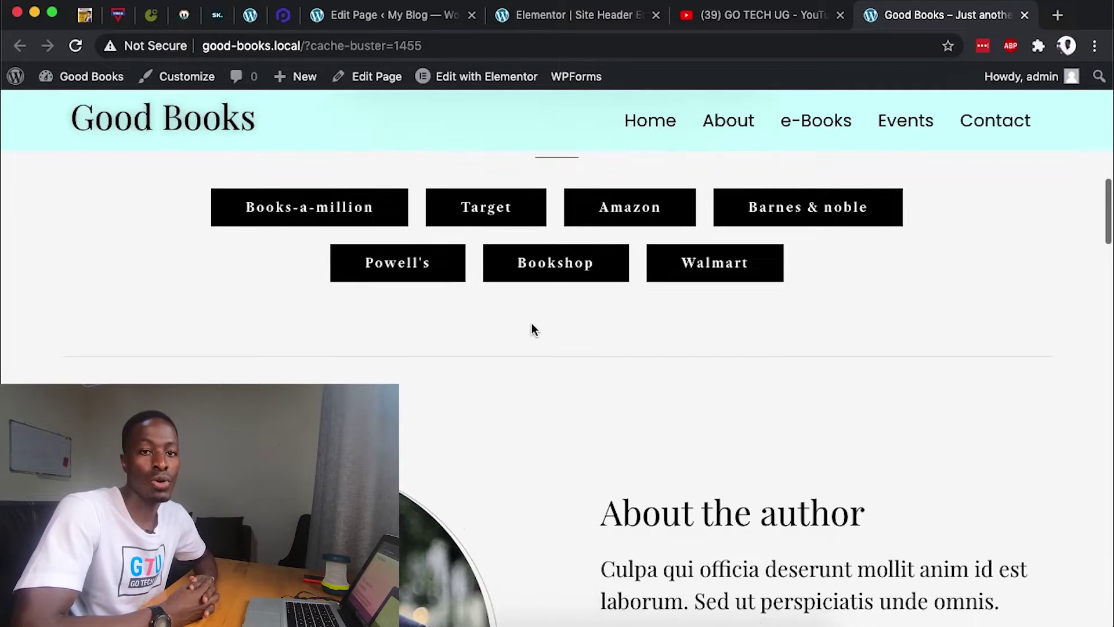
pyautogui.scroll(-12, 531, 324)
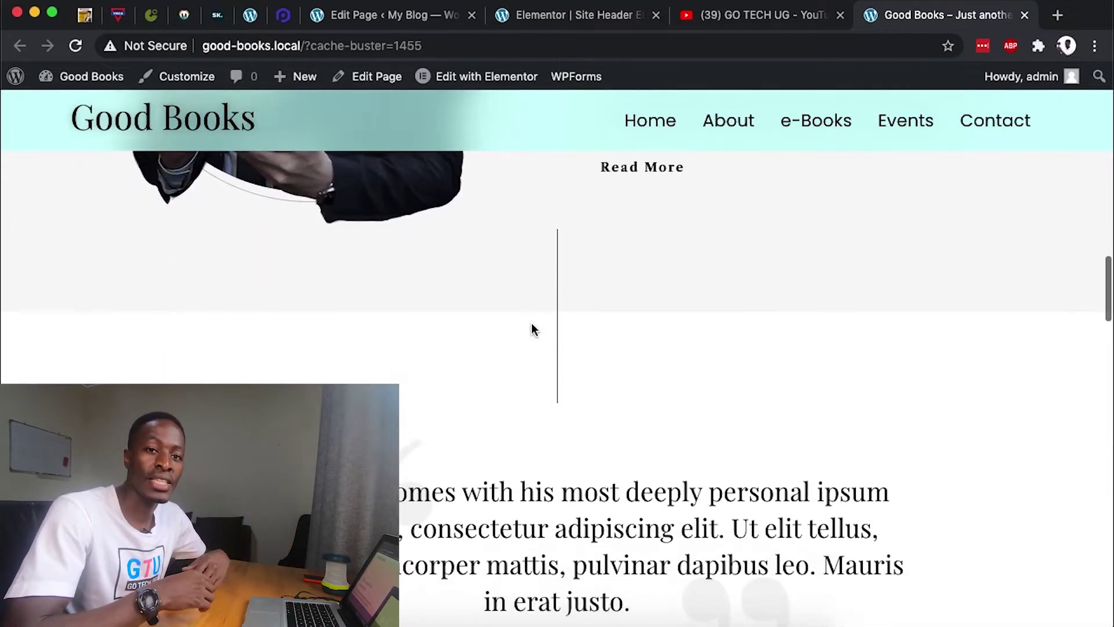
pyautogui.scroll(-14, 532, 328)
pyautogui.scroll(-12, 532, 328)
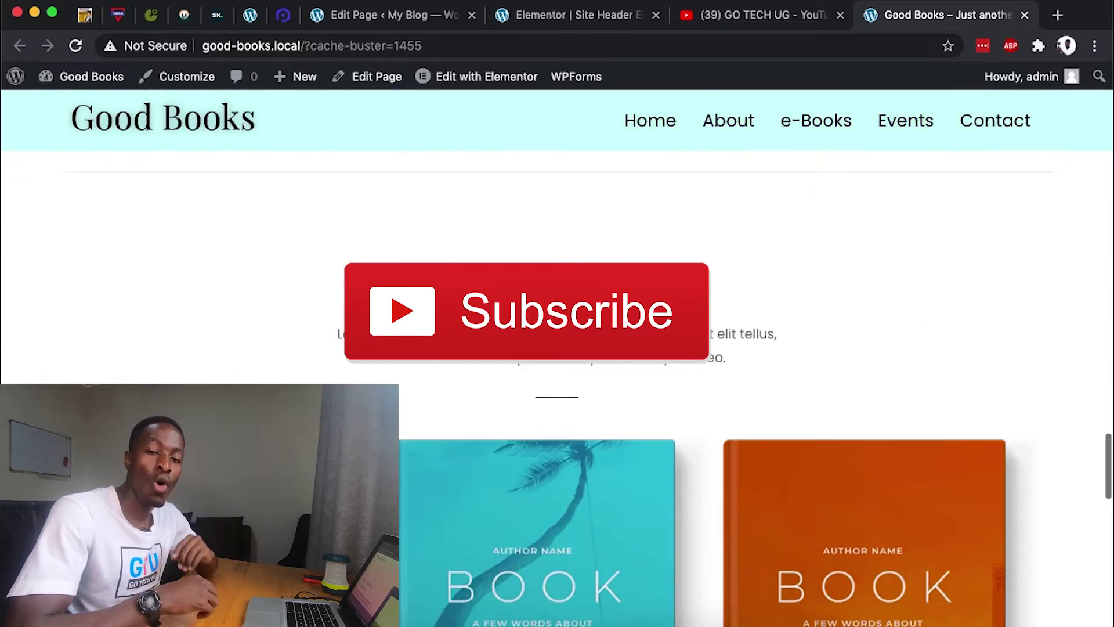
pyautogui.scroll(-5, 532, 329)
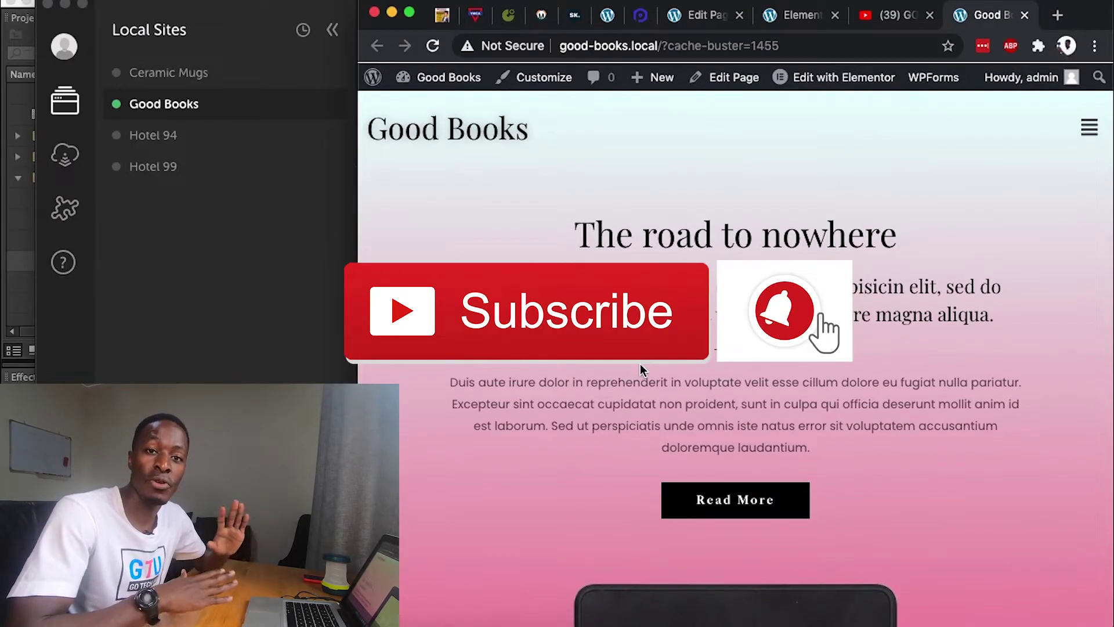
pyautogui.scroll(-1, 641, 366)
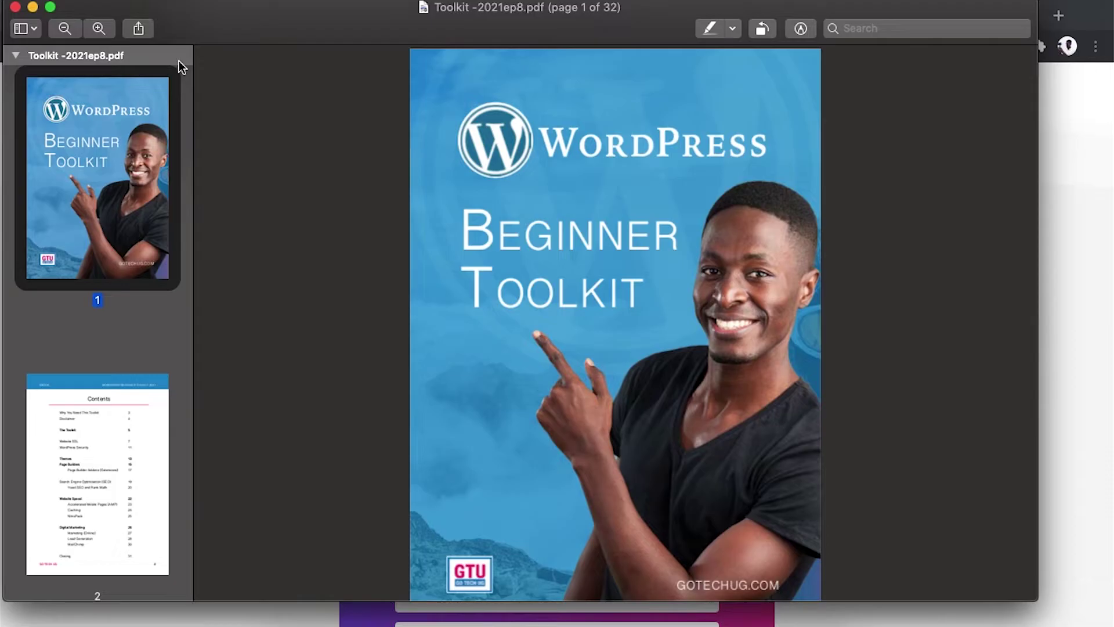
pyautogui.scroll(-5, 428, 231)
pyautogui.scroll(-5, 427, 226)
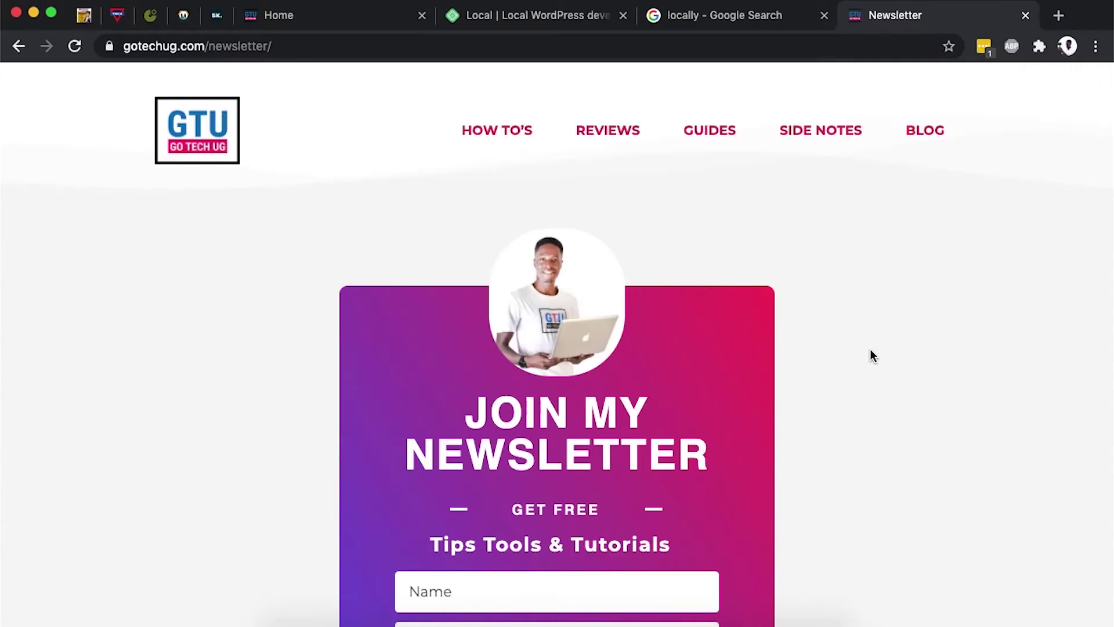
pyautogui.scroll(-5, 870, 352)
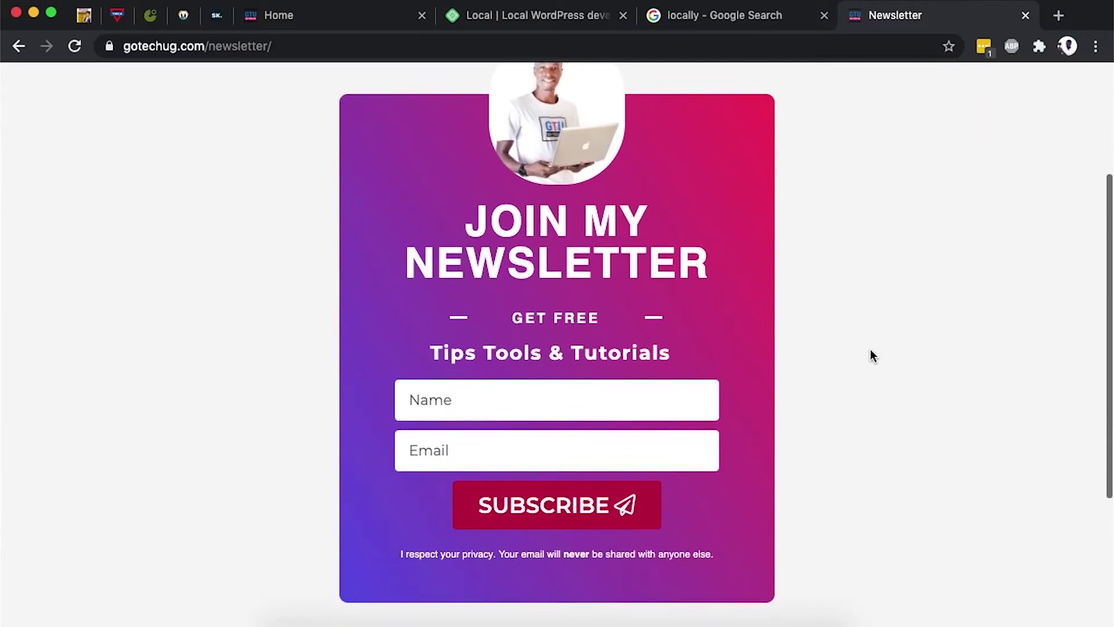
pyautogui.scroll(-3, 870, 355)
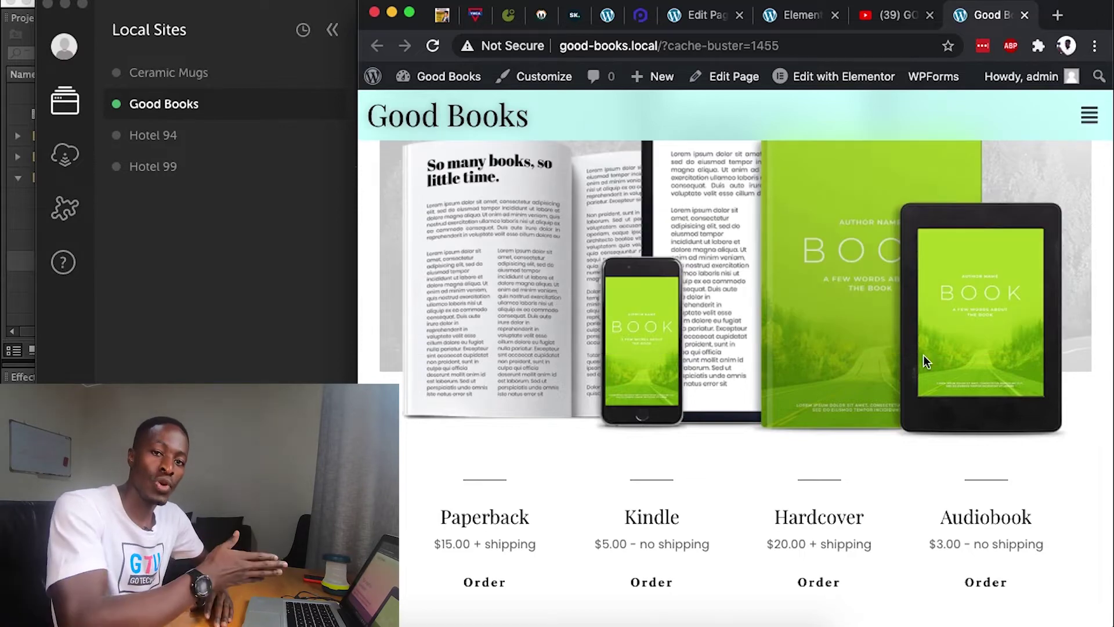
pyautogui.scroll(-15, 923, 356)
pyautogui.scroll(-1, 924, 354)
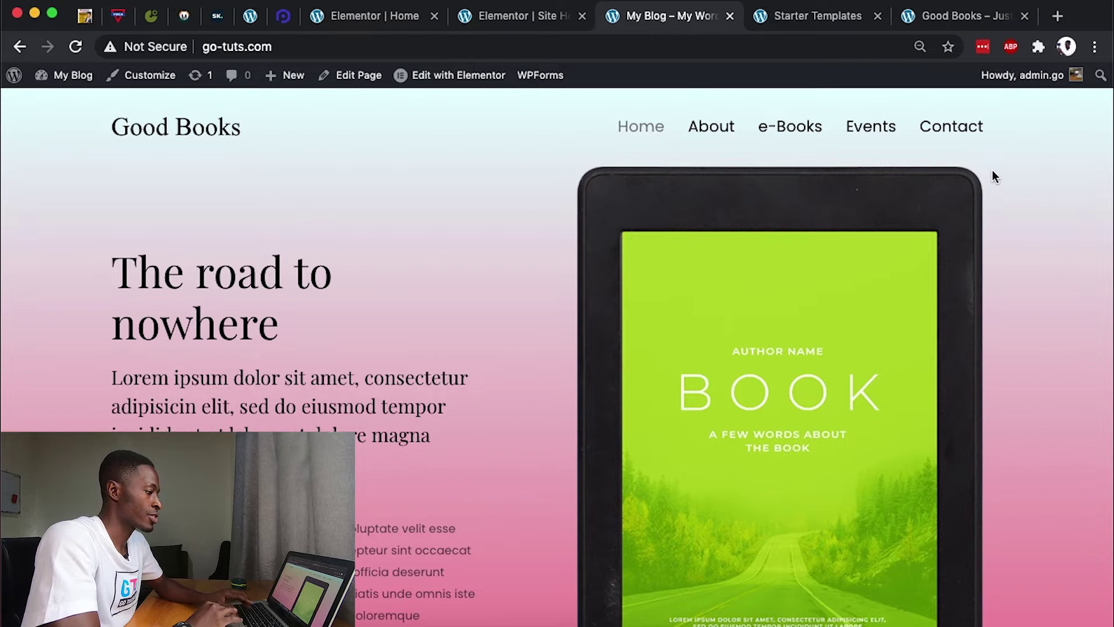
# - Examine how the header of the go-tuts.com demo page behaves between the hero and the About the author section
pyautogui.scroll(-5, 471, 349)
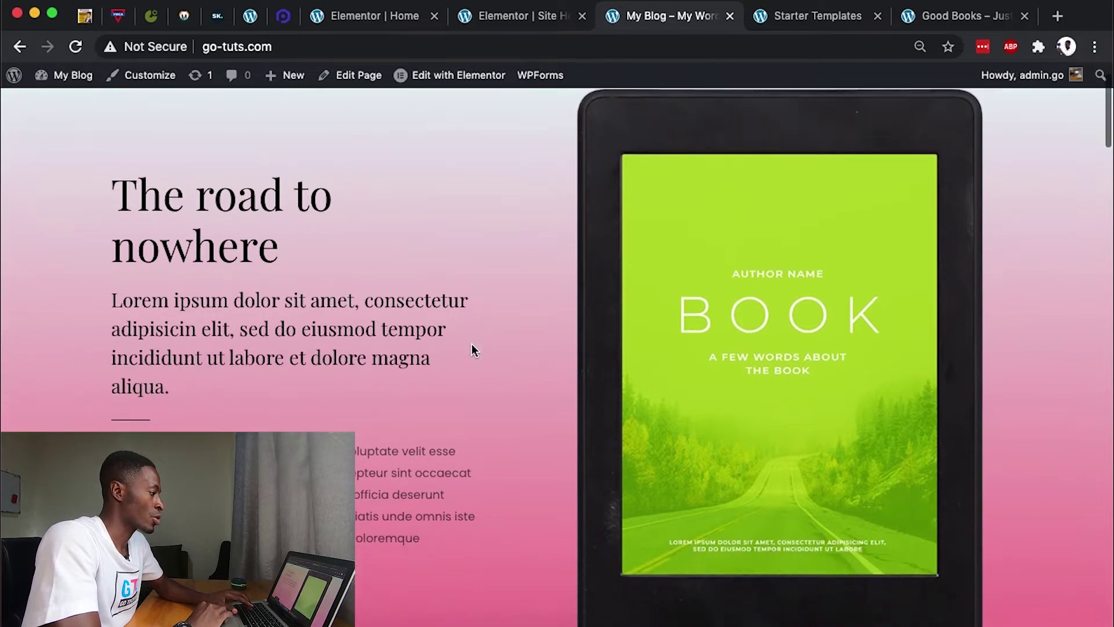
pyautogui.scroll(-1, 471, 348)
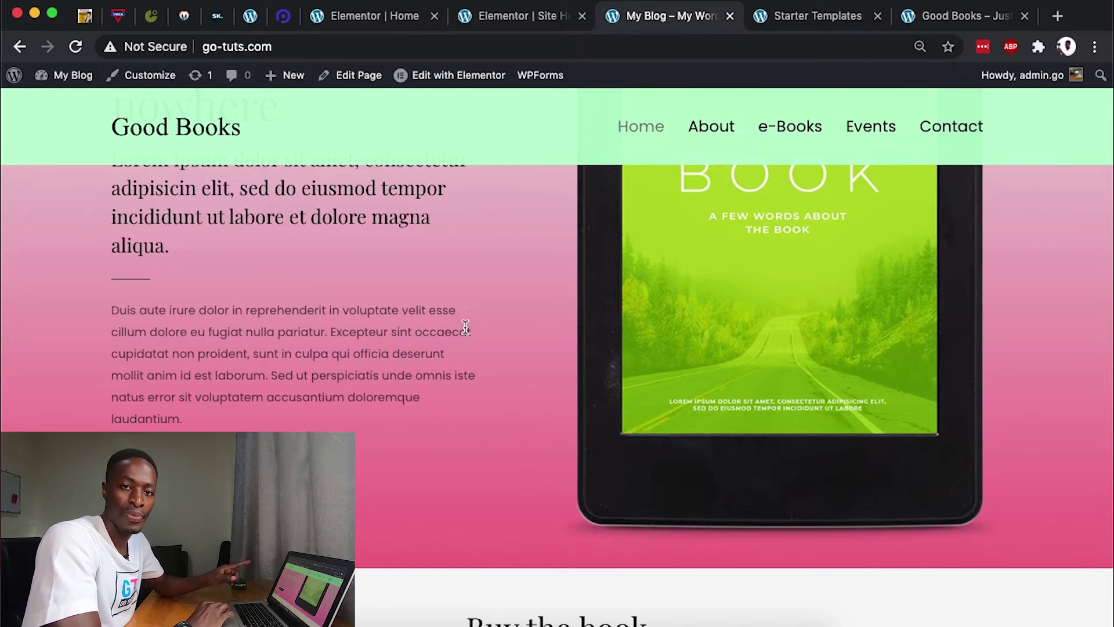
pyautogui.scroll(6, 312, 256)
pyautogui.scroll(-7, 312, 256)
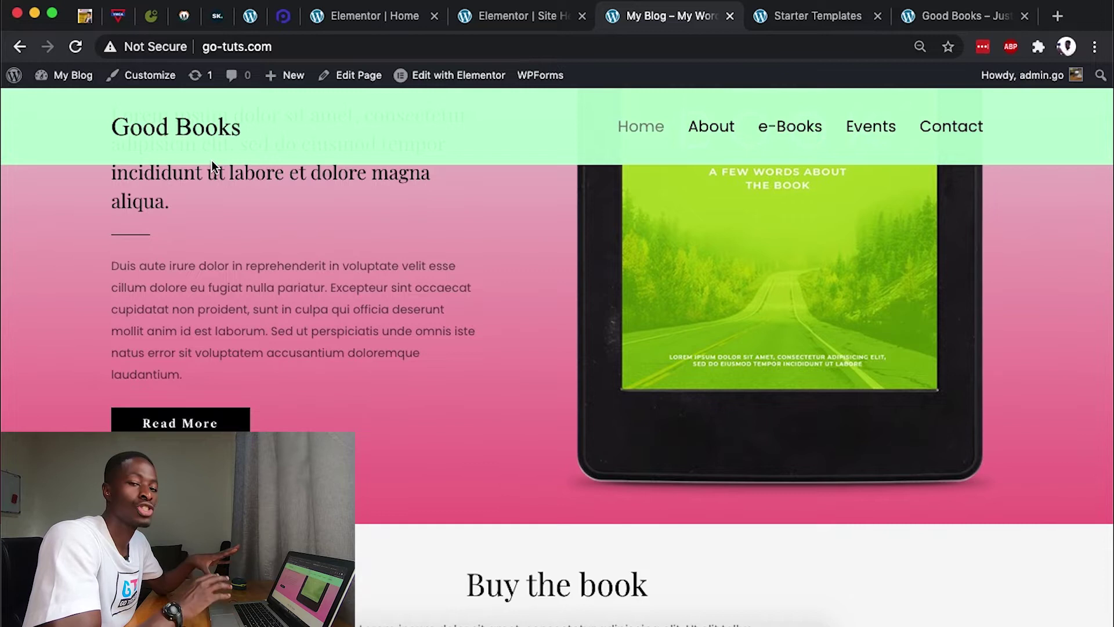
pyautogui.scroll(-20, 212, 163)
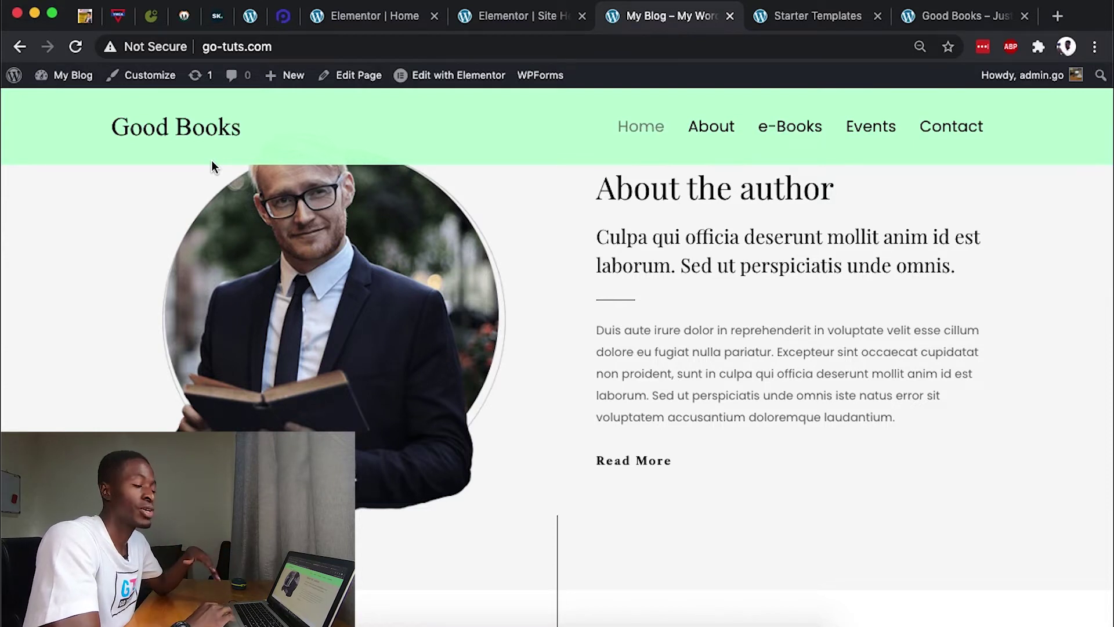
pyautogui.scroll(-5, 212, 160)
pyautogui.scroll(20, 557, 314)
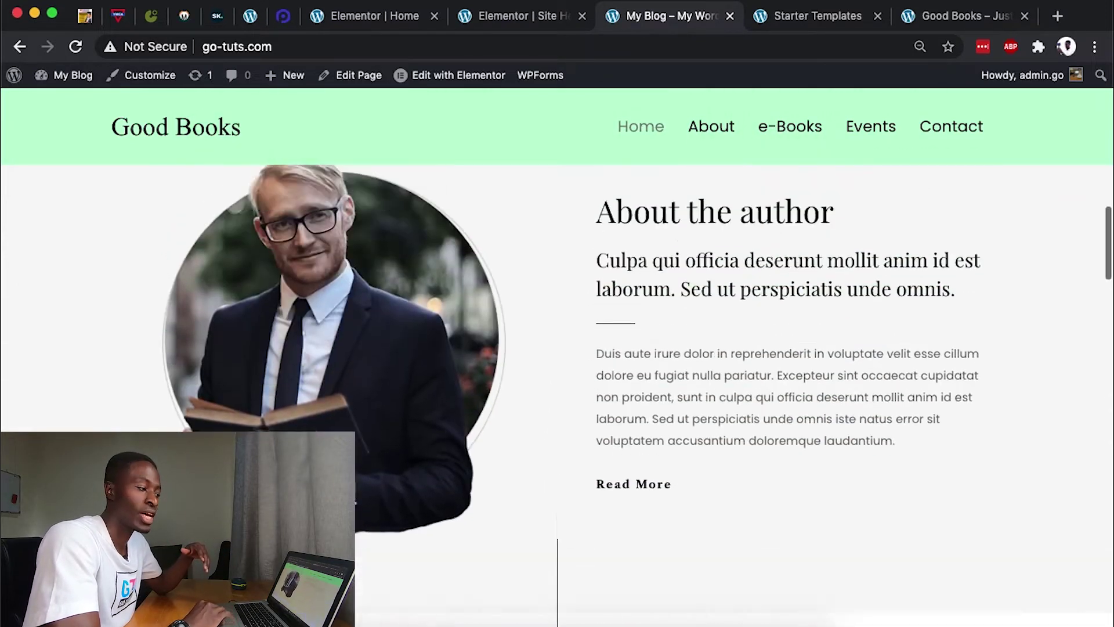
pyautogui.scroll(5, 409, 290)
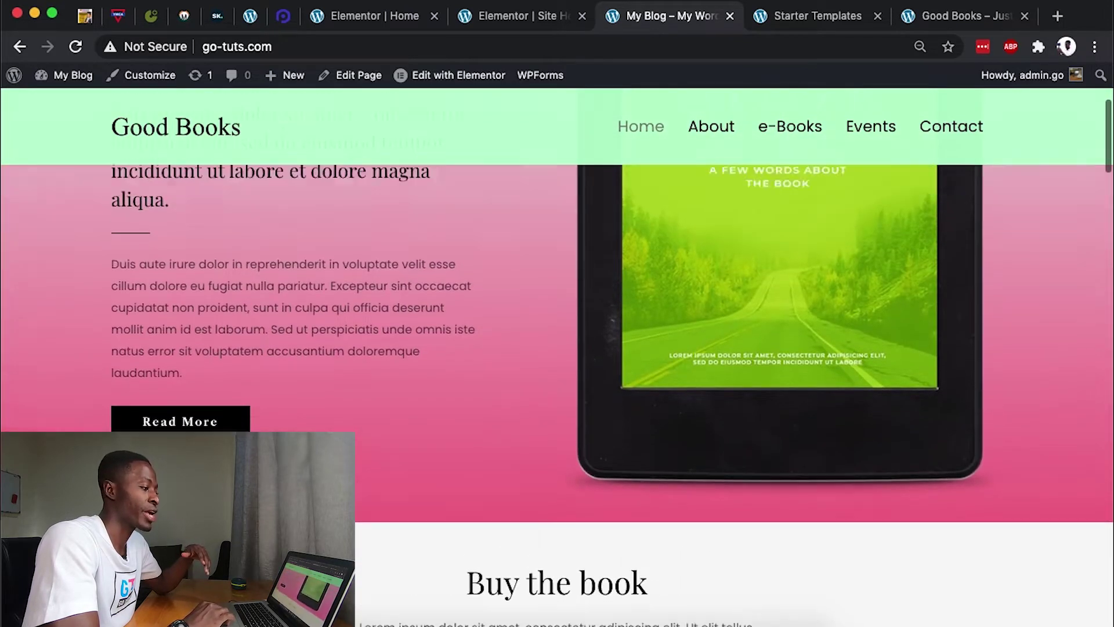
# - Give the Good Books home page's hero section a gradient background, using the copied pale cyan as the first colour
pyautogui.click(924, 22)
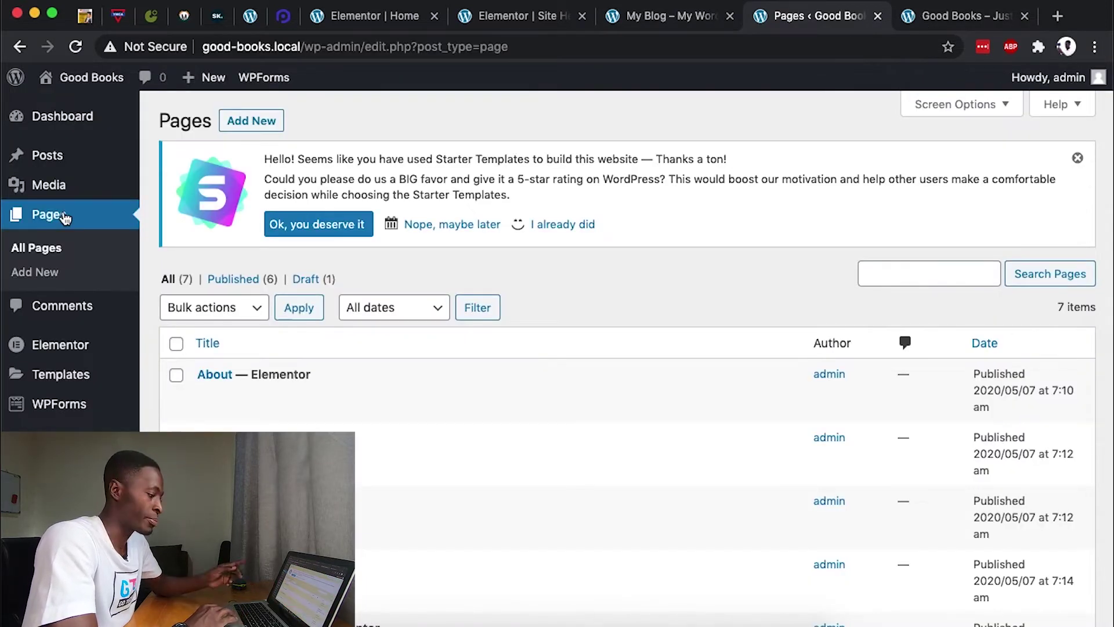
pyautogui.scroll(-4, 64, 435)
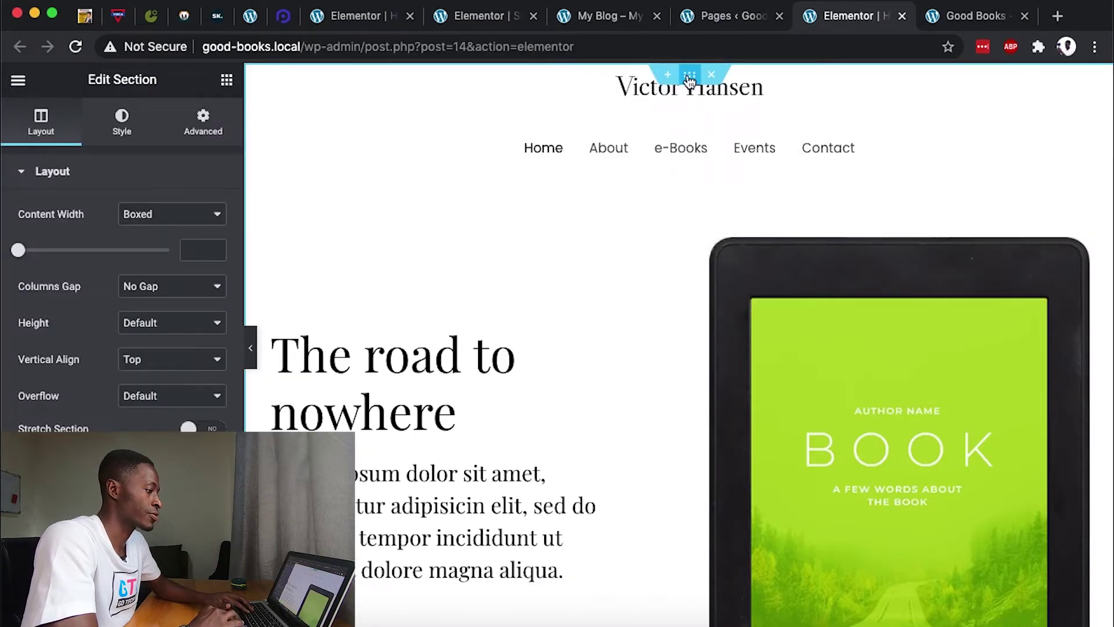
pyautogui.click(120, 124)
pyautogui.click(168, 250)
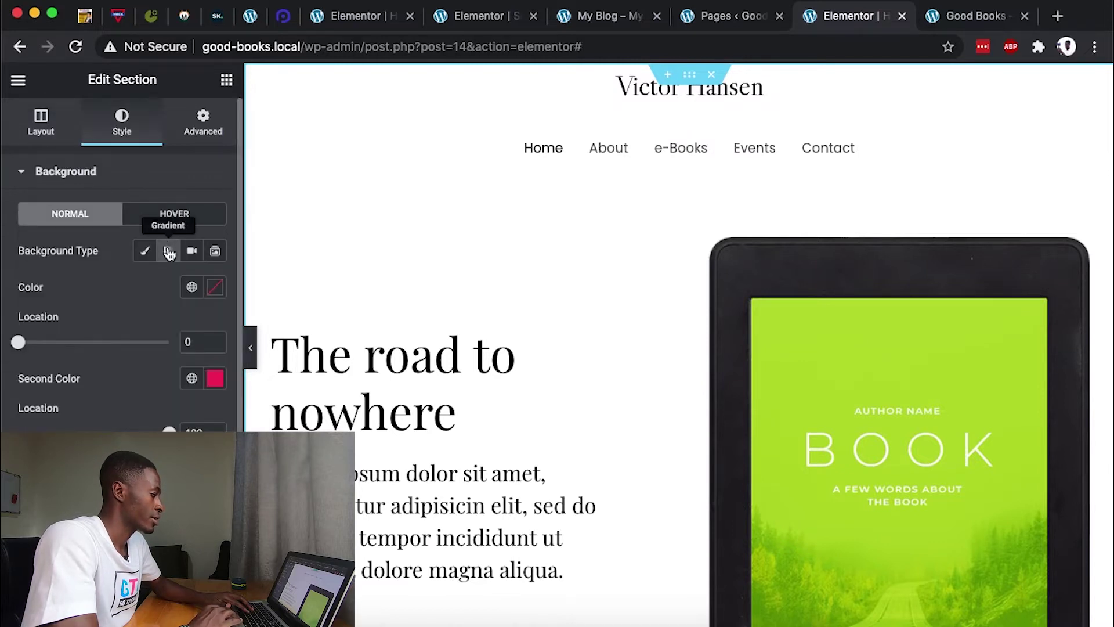
pyautogui.click(218, 290)
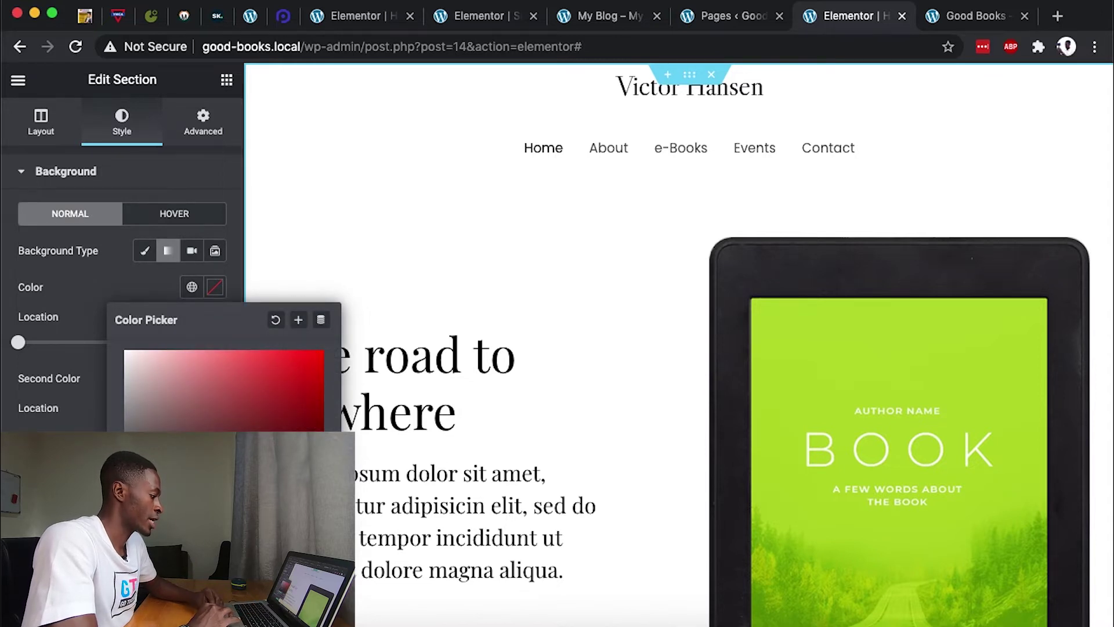
pyautogui.press('super+v')
pyautogui.click(615, 400)
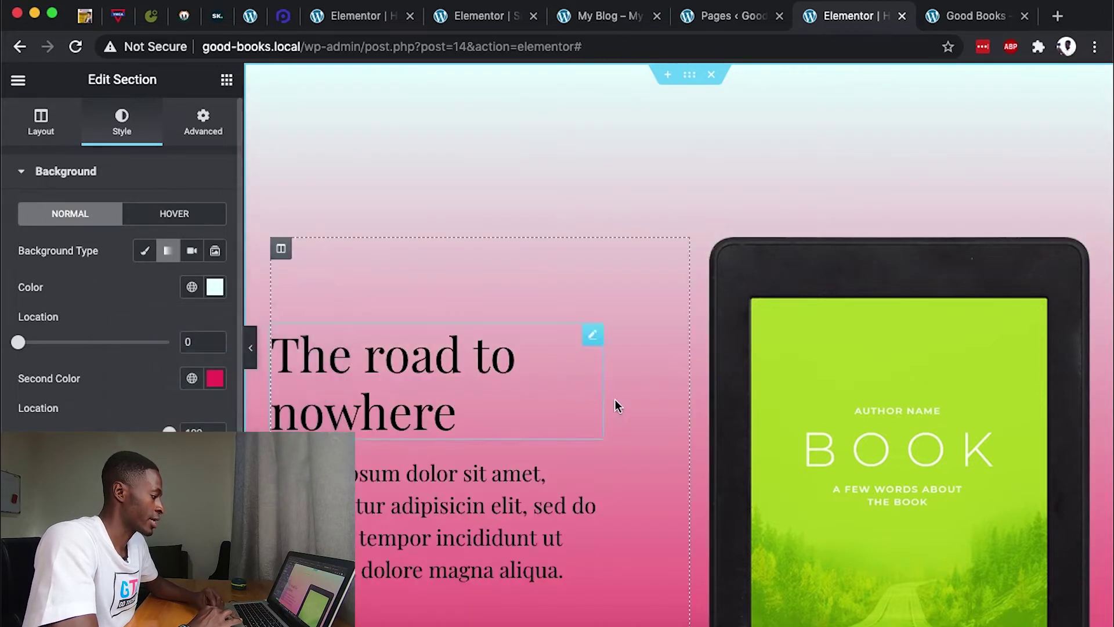
# - Reload the live Good Books home page to check the hero section's gradient, and return to the page editor
pyautogui.click(957, 16)
pyautogui.click(76, 46)
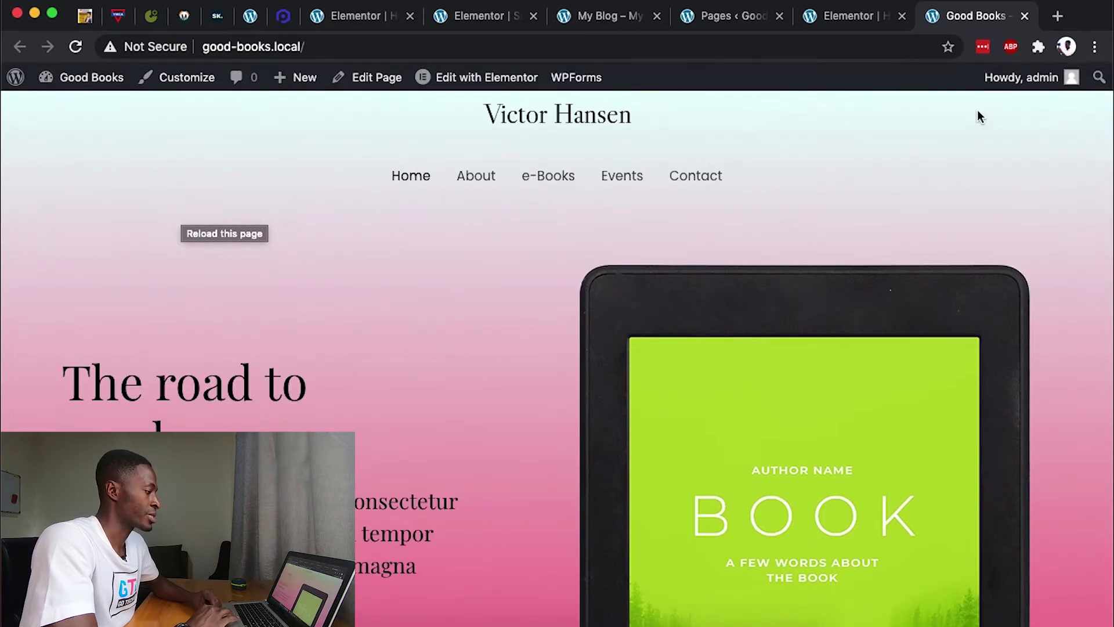
pyautogui.click(849, 21)
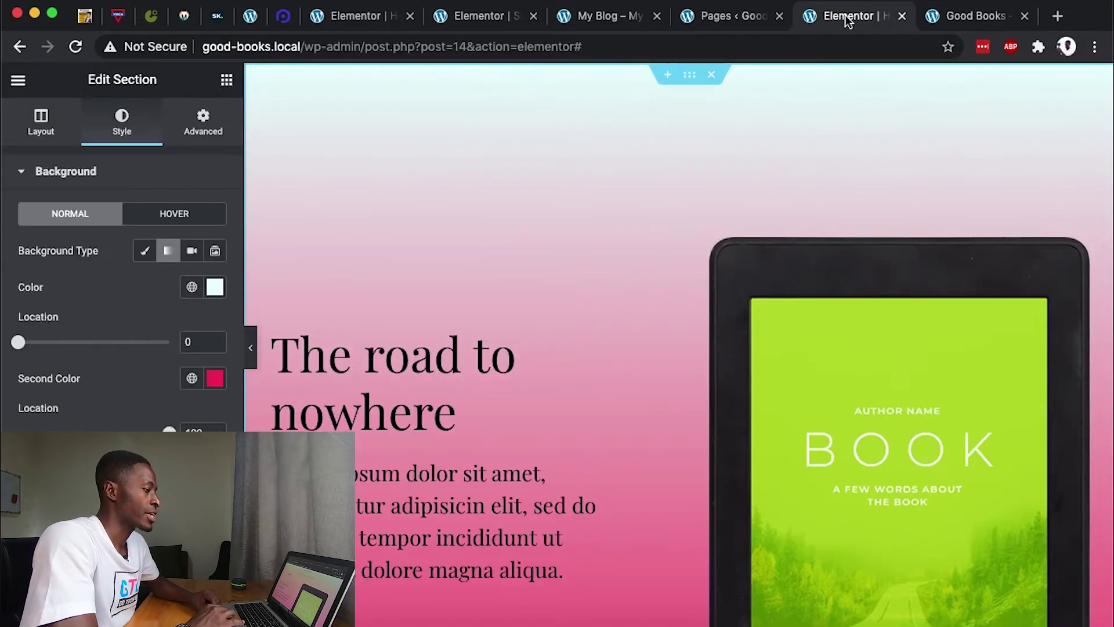
# - Review the installed plugins on the Good Books site, noting Elementor and Elementor - Header, Footer & Blocks
pyautogui.click(723, 18)
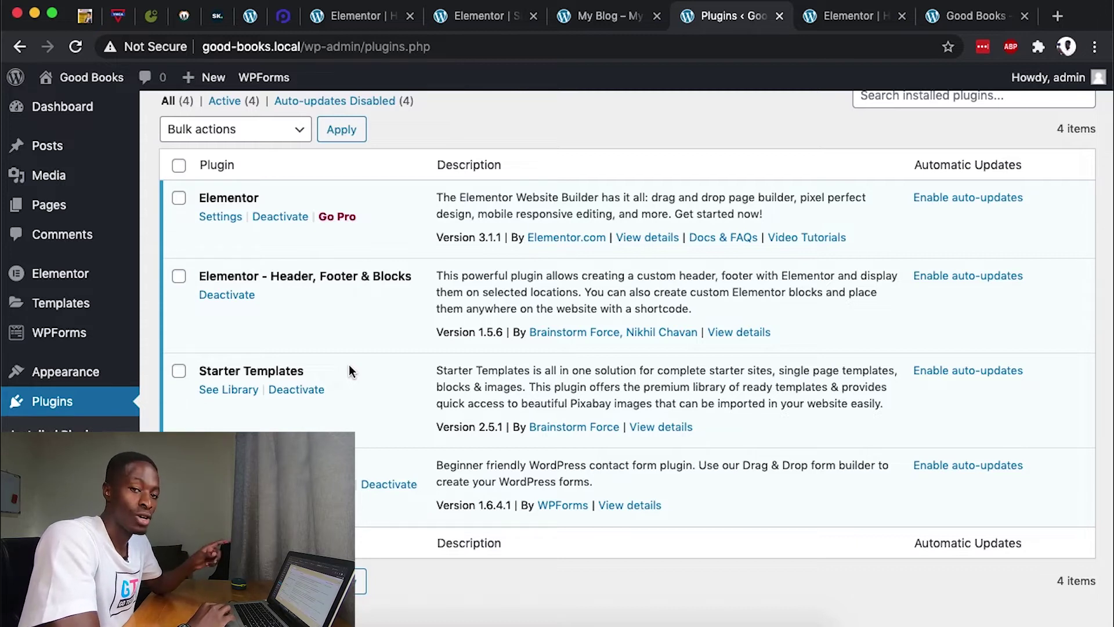
pyautogui.moveTo(200, 200); pyautogui.dragTo(276, 201)
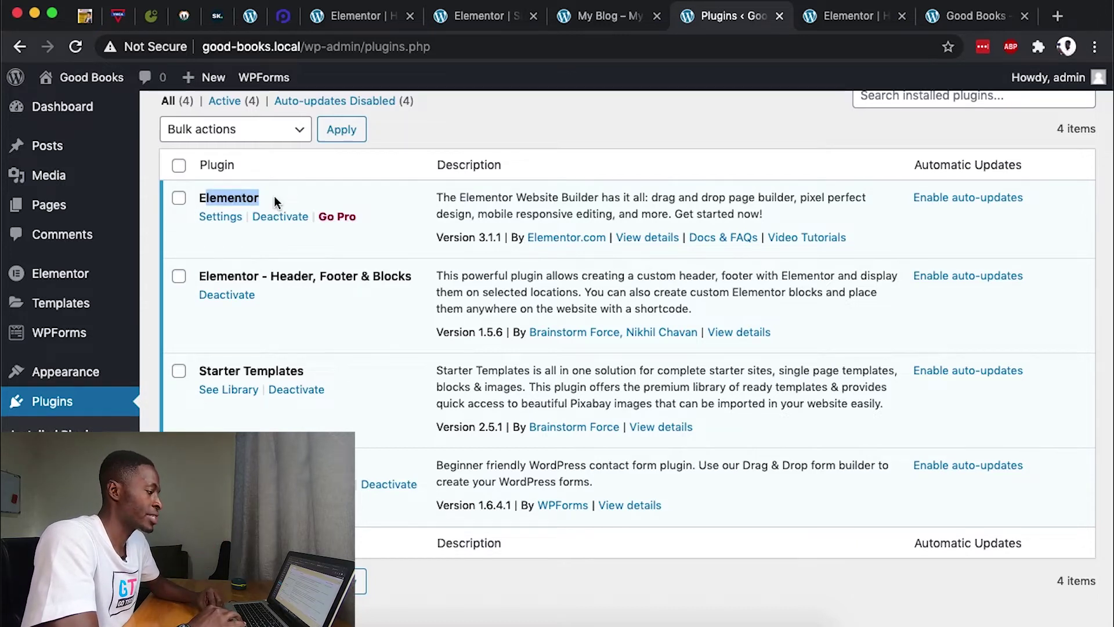
pyautogui.moveTo(202, 276); pyautogui.dragTo(308, 287)
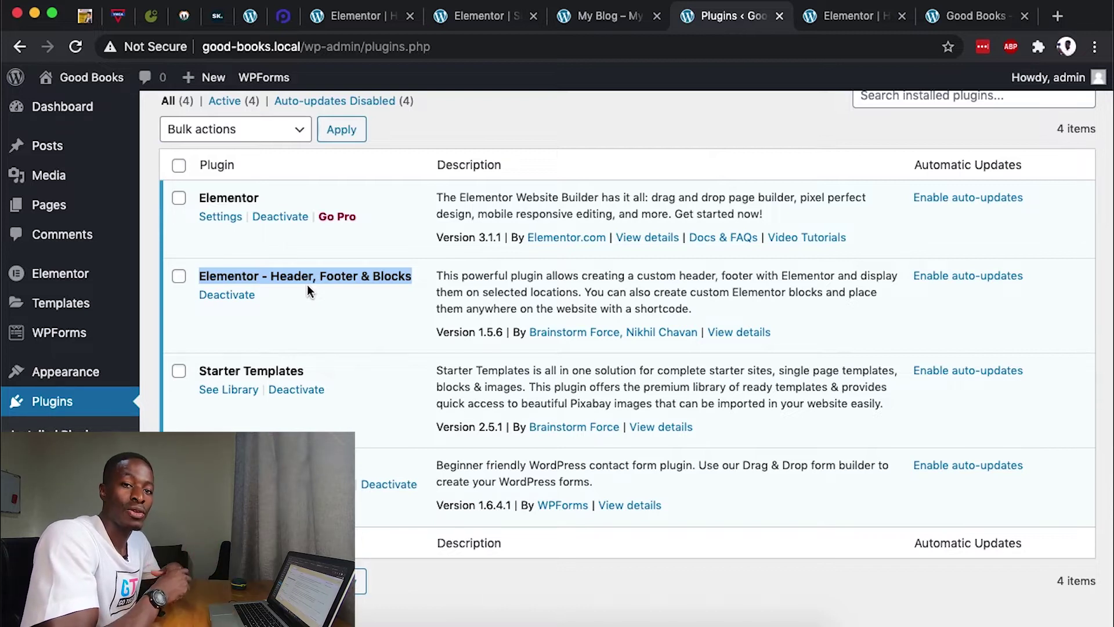
# - Search the directory of new plugins for "sticky effects elementor"
pyautogui.scroll(3, 308, 285)
pyautogui.click(282, 122)
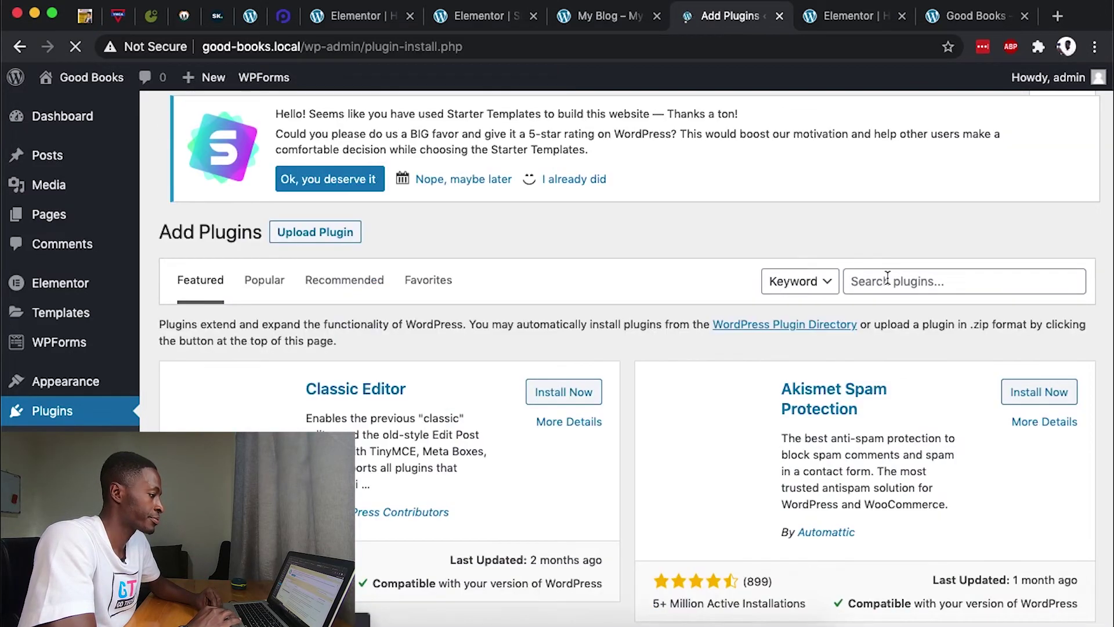
pyautogui.click(887, 284)
pyautogui.write('stick')
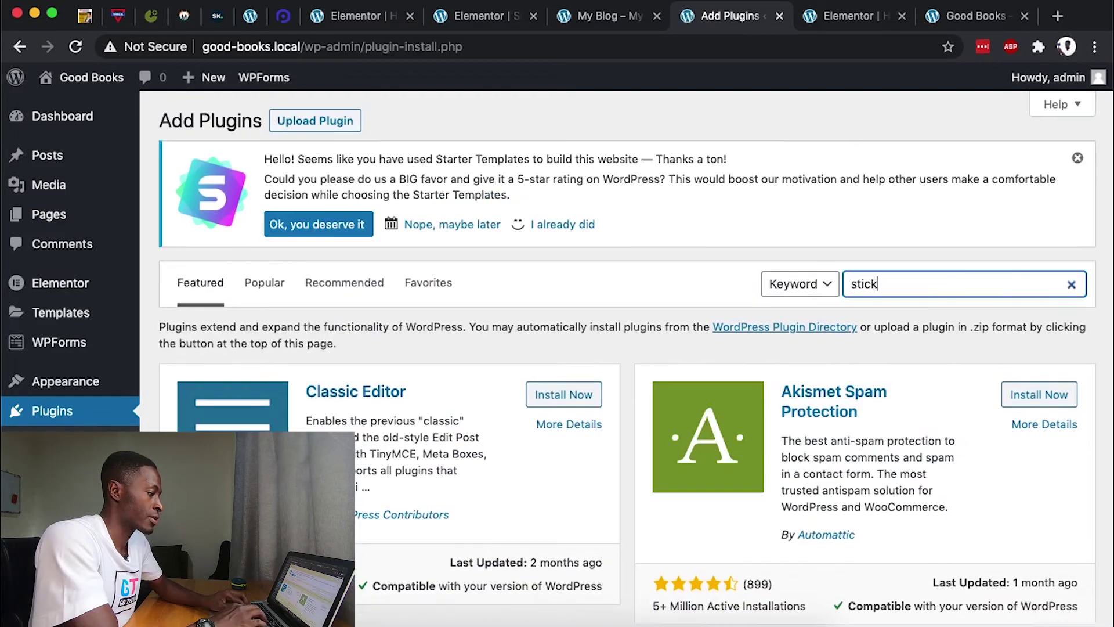
pyautogui.write('y effects')
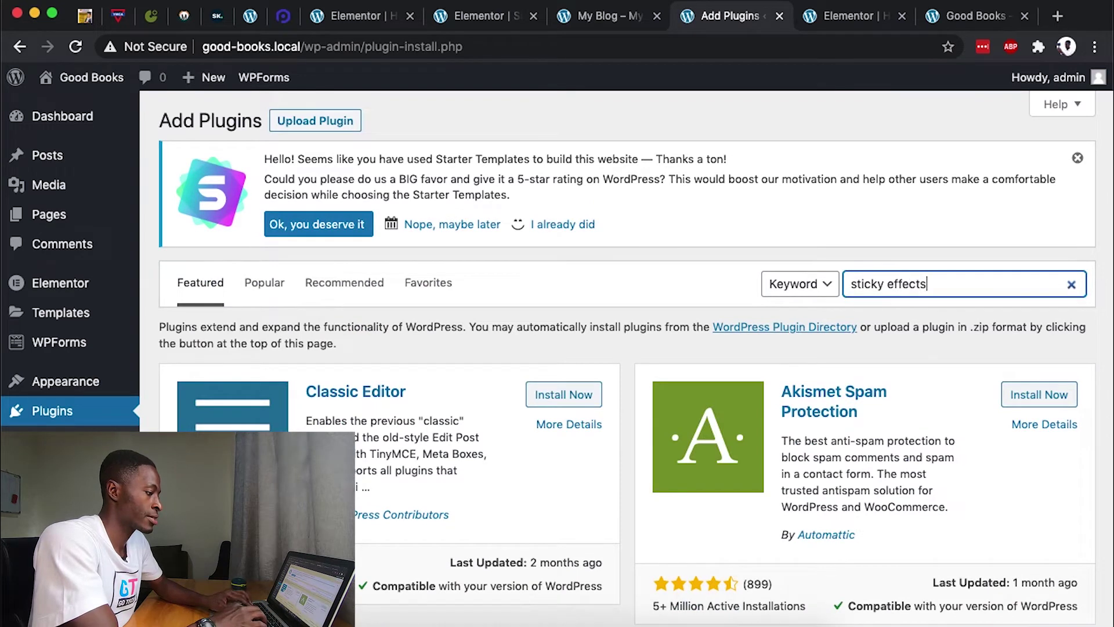
pyautogui.write(' elementor')
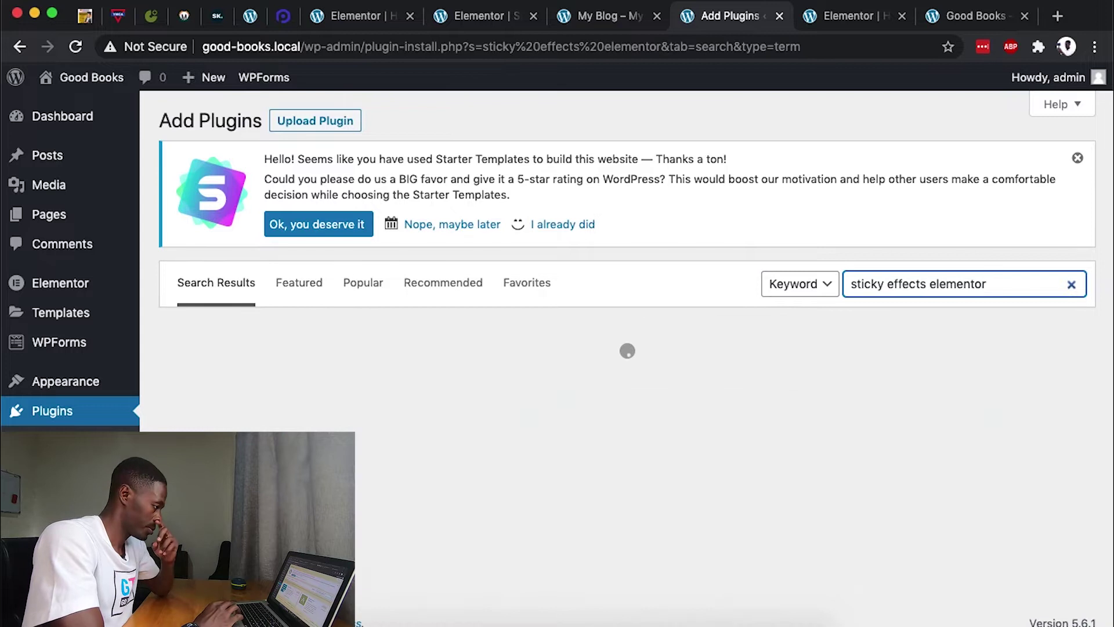
# - Install and activate the Sticky Header Effects for Elementor plugin
pyautogui.scroll(-2, 805, 380)
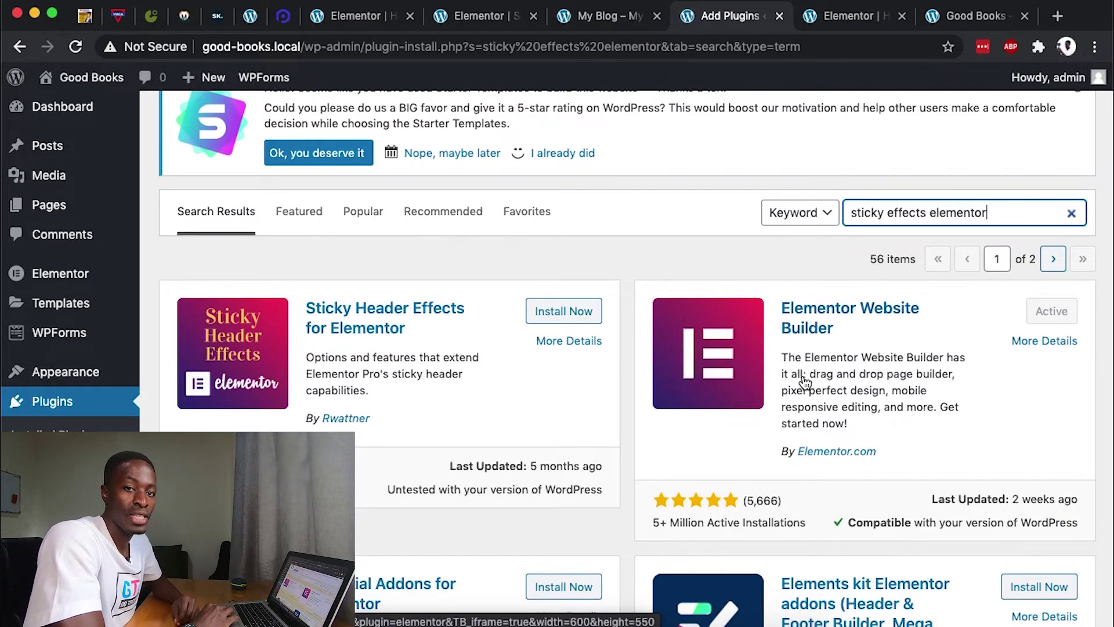
pyautogui.scroll(-2, 805, 380)
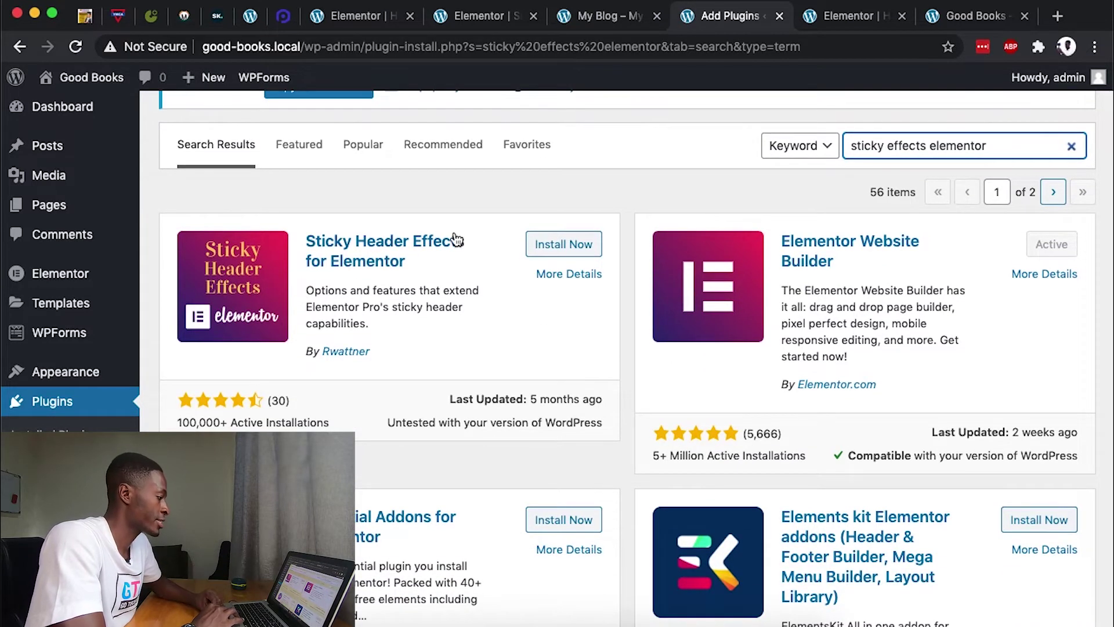
pyautogui.click(549, 243)
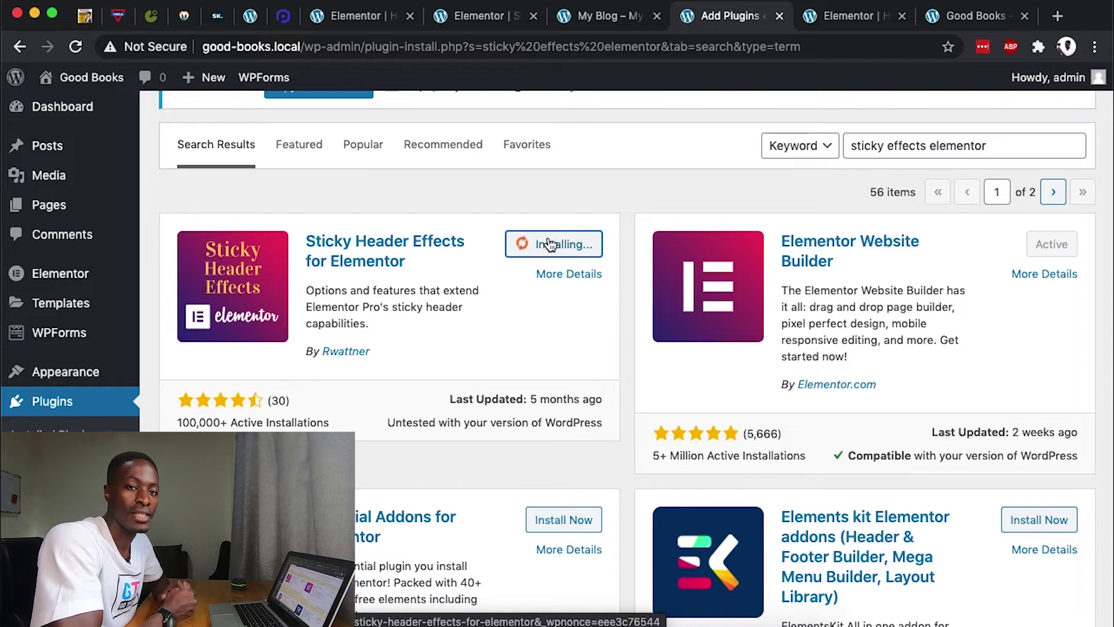
pyautogui.click(560, 251)
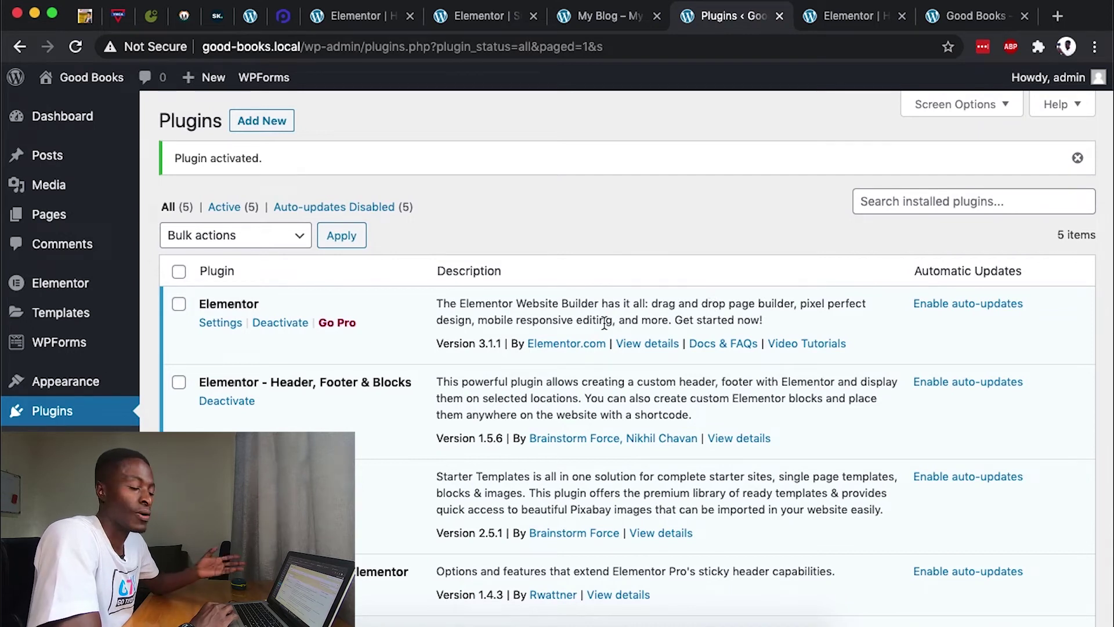
# - Create a new Header Footer & Blocks template titled "Good Books"
pyautogui.scroll(-3, 55, 380)
pyautogui.moveTo(56, 380)
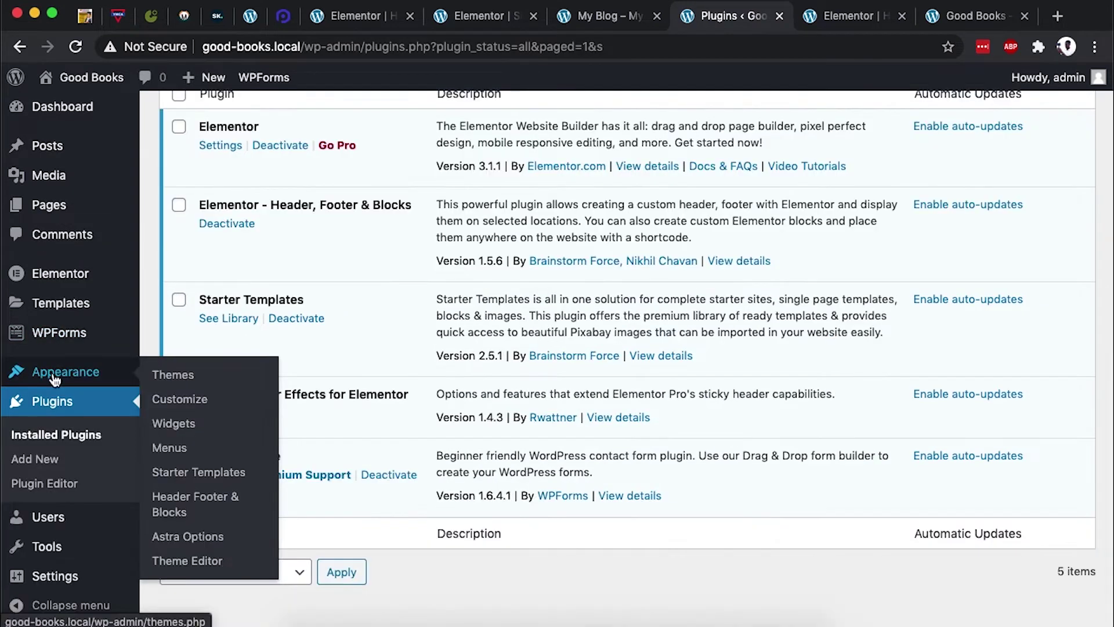
pyautogui.click(187, 508)
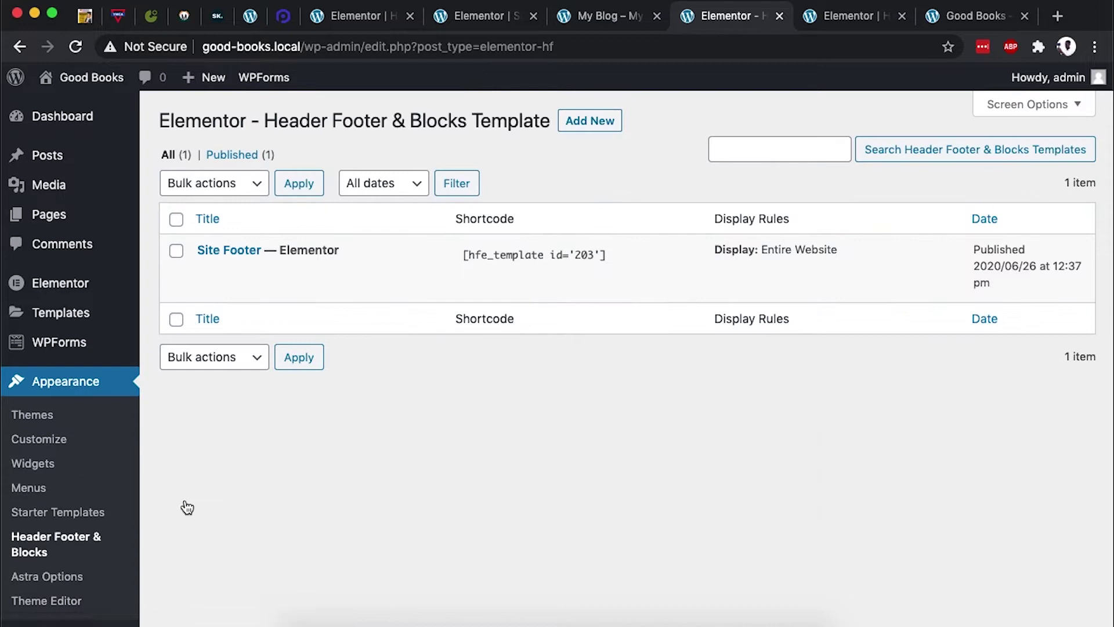
pyautogui.click(570, 126)
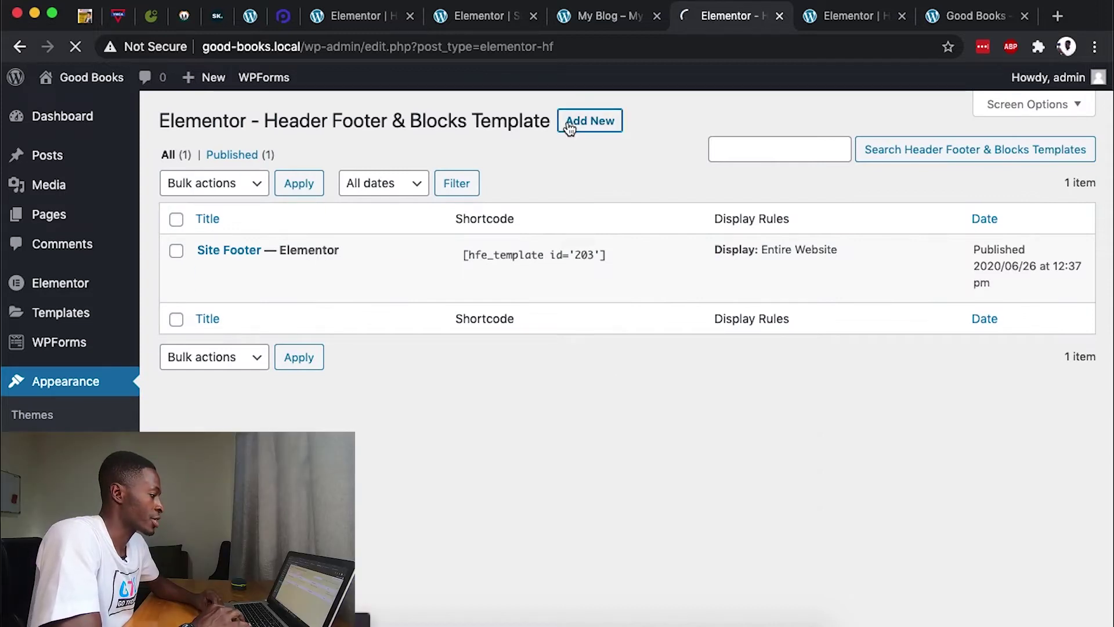
pyautogui.write('GO')
pyautogui.press('BackSpace')
pyautogui.write('ood b')
pyautogui.press('BackSpace')
pyautogui.press('BackSpace')
pyautogui.write('BO')
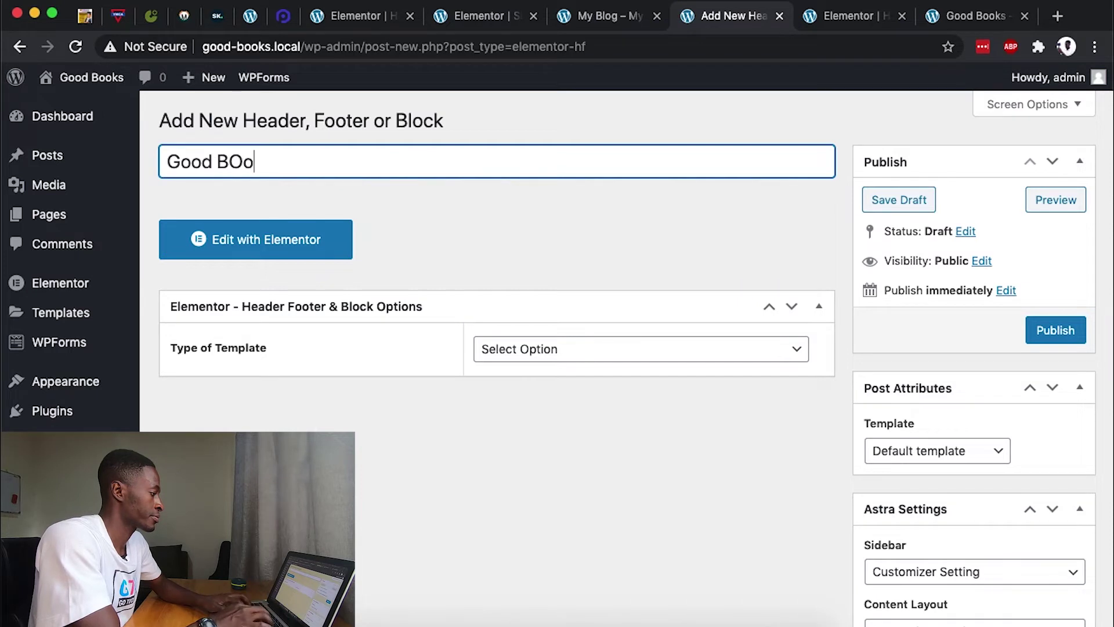
pyautogui.press('BackSpace')
pyautogui.write('ooks')
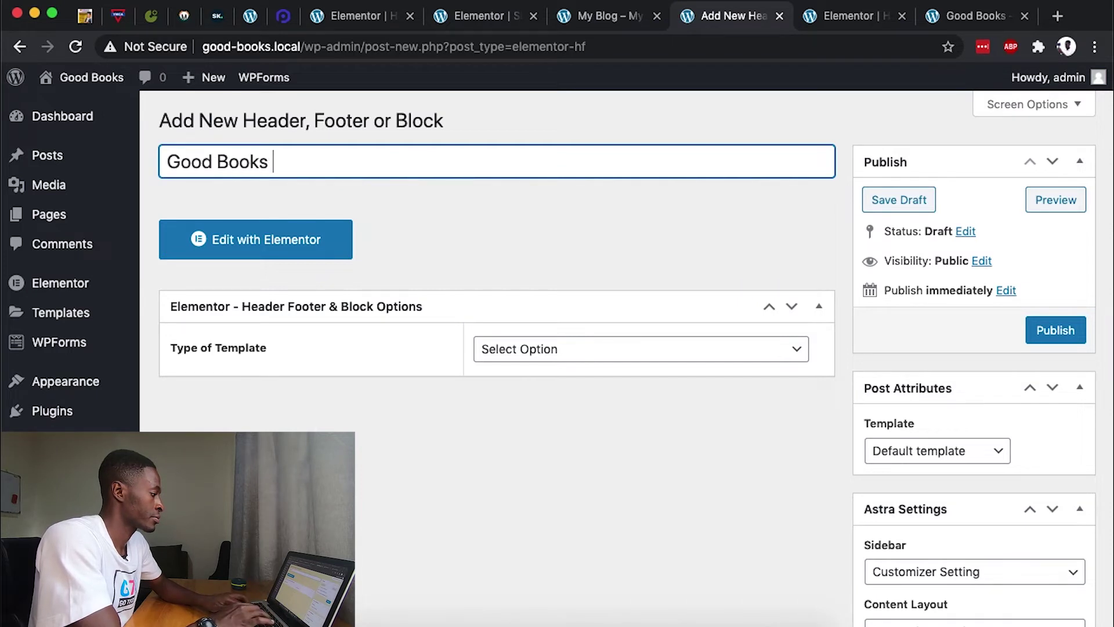
# - Set the template type to Header, display it on the Entire Website, and publish it
pyautogui.click(517, 348)
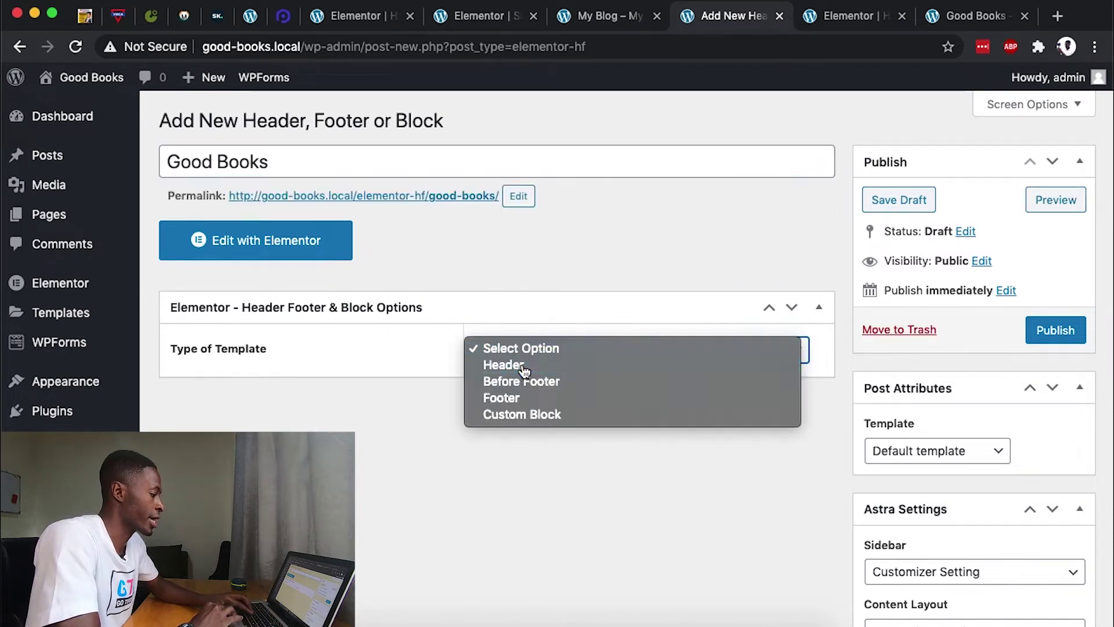
pyautogui.click(524, 370)
pyautogui.click(497, 413)
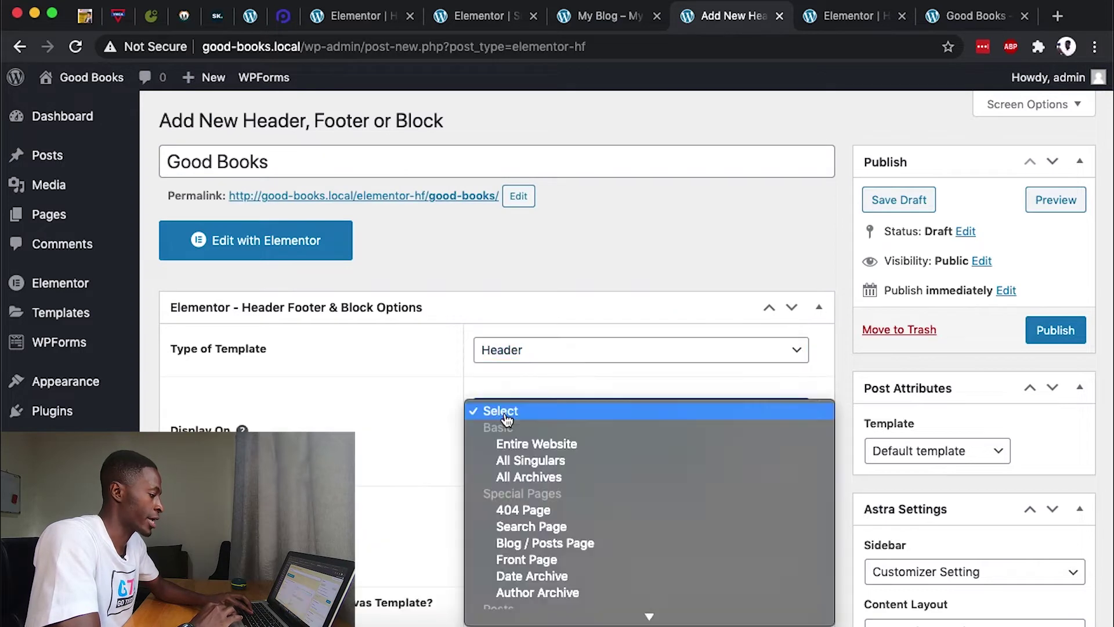
pyautogui.click(511, 447)
pyautogui.scroll(-3, 428, 499)
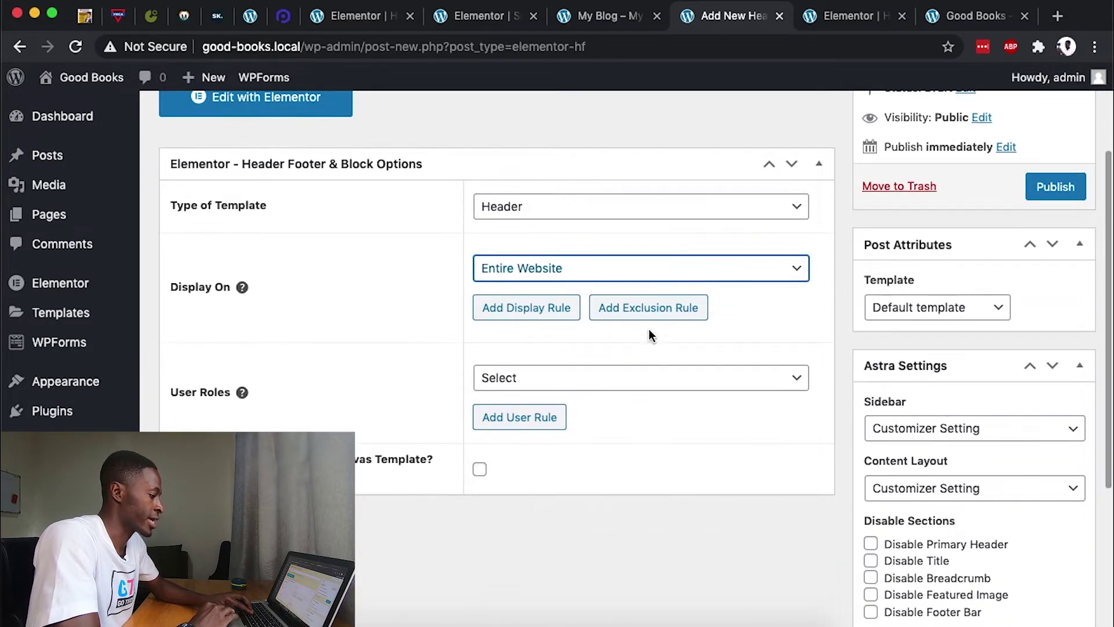
pyautogui.scroll(2, 1048, 283)
pyautogui.click(1048, 283)
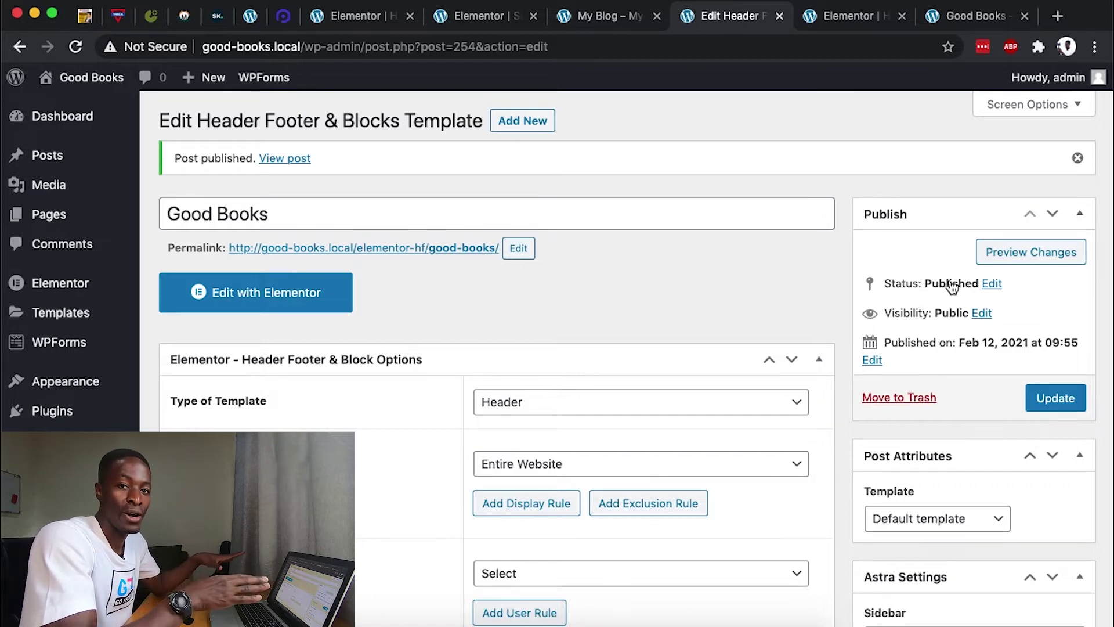
# - Open the Good Books header template in Elementor and add a section with two equal columns
pyautogui.click(291, 293)
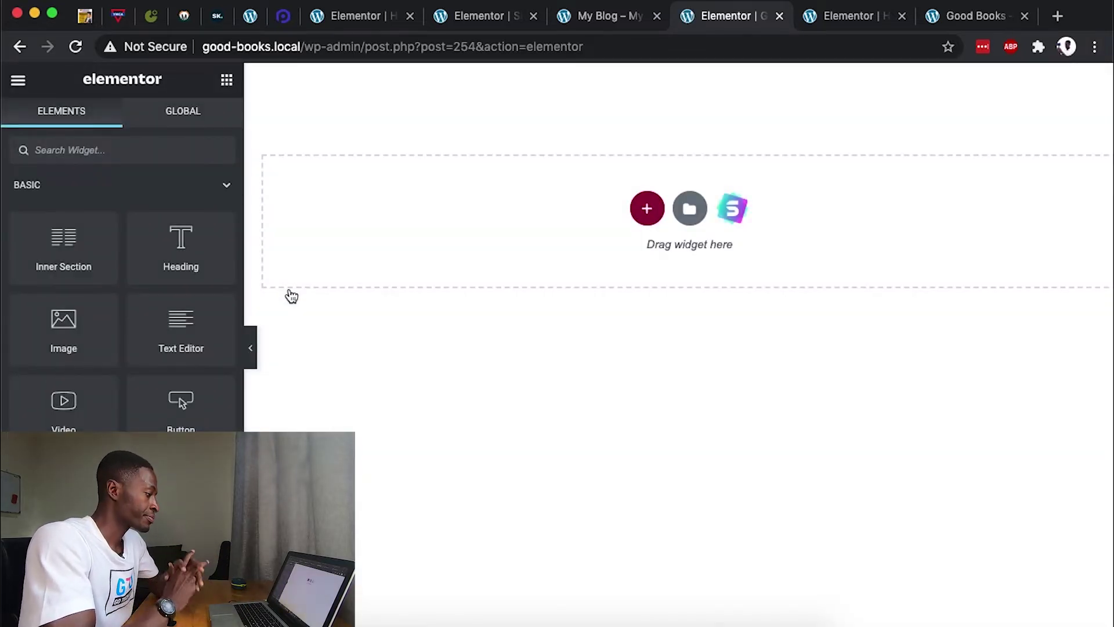
pyautogui.click(647, 208)
pyautogui.click(539, 249)
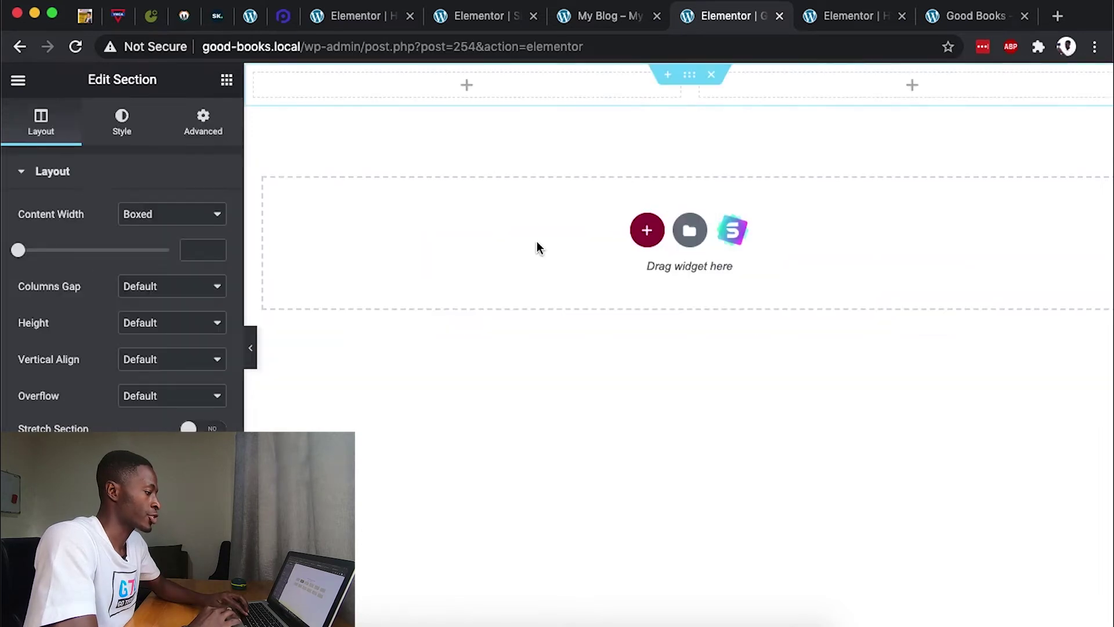
pyautogui.click(229, 82)
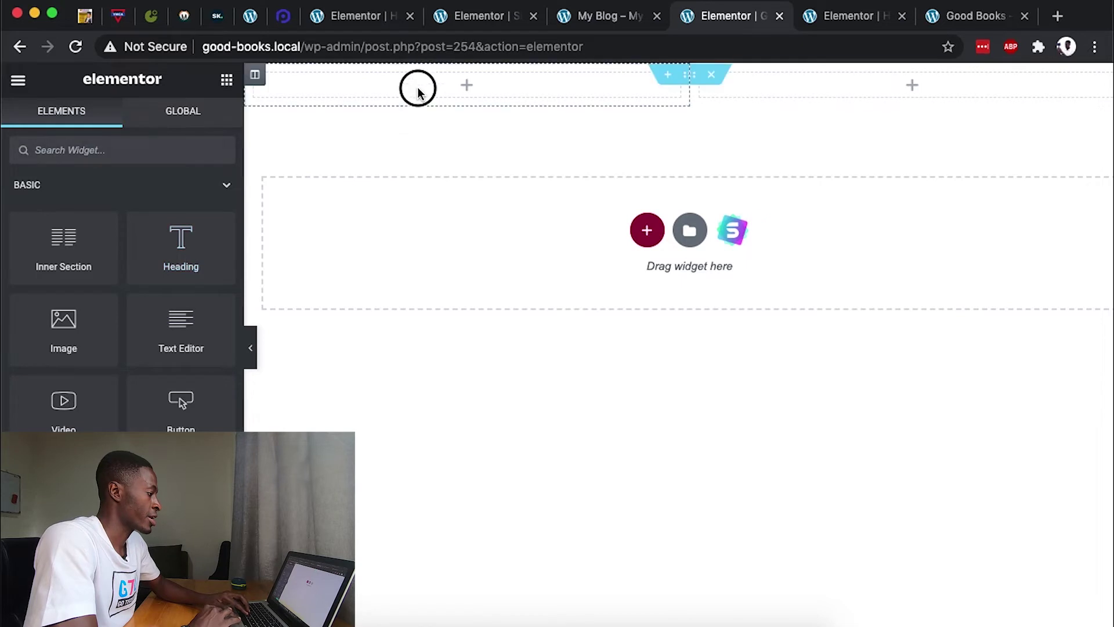
pyautogui.moveTo(181, 246); pyautogui.dragTo(455, 81)
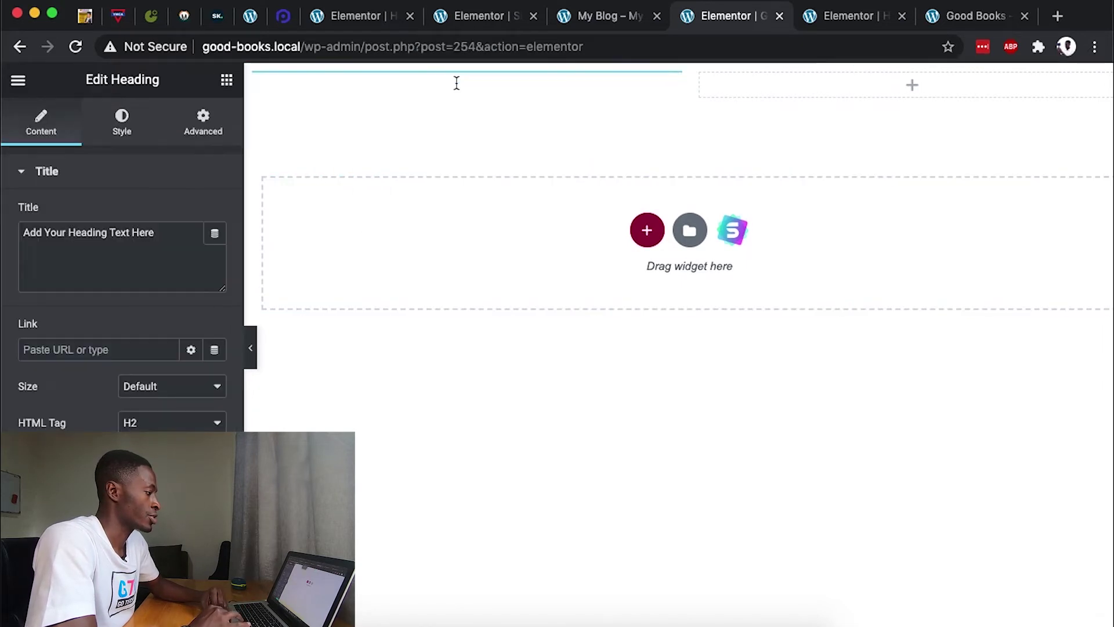
pyautogui.click(228, 81)
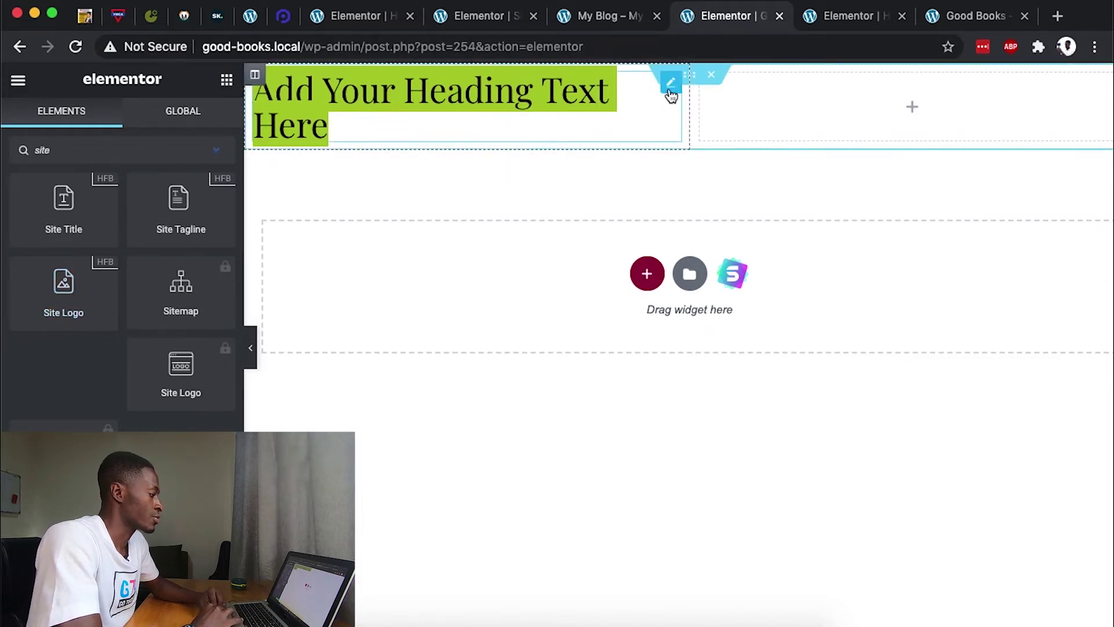
pyautogui.rightClick(671, 95)
pyautogui.click(707, 337)
# - Try the Site Logo widget in the section's first column and replace it with a Site Title widget
pyautogui.moveTo(85, 311); pyautogui.dragTo(480, 81)
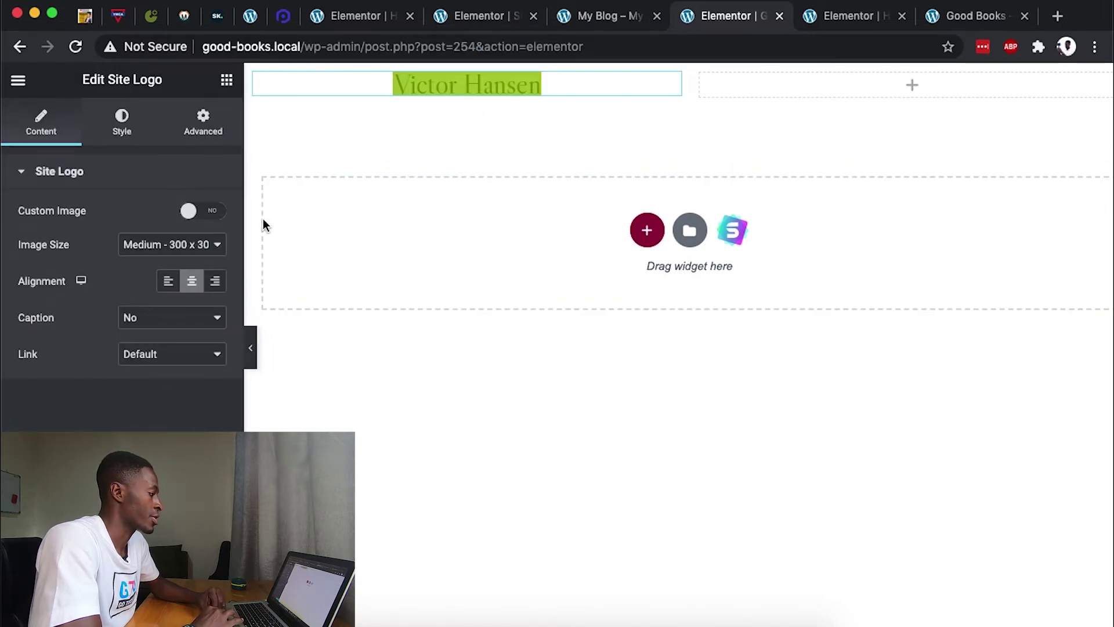
pyautogui.click(493, 108)
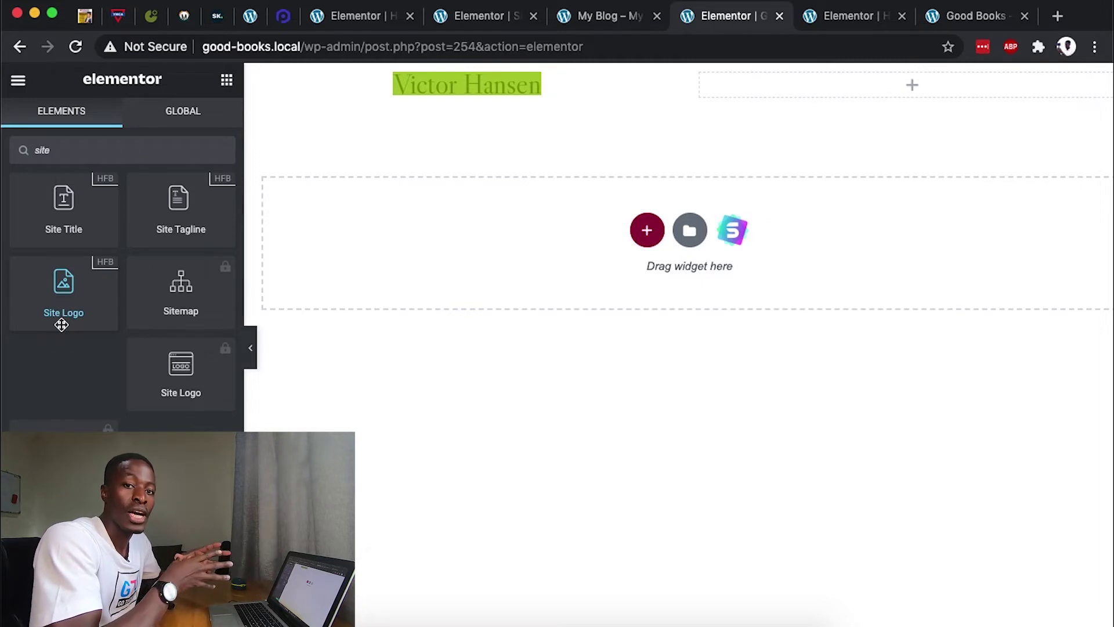
pyautogui.moveTo(58, 211); pyautogui.dragTo(517, 95)
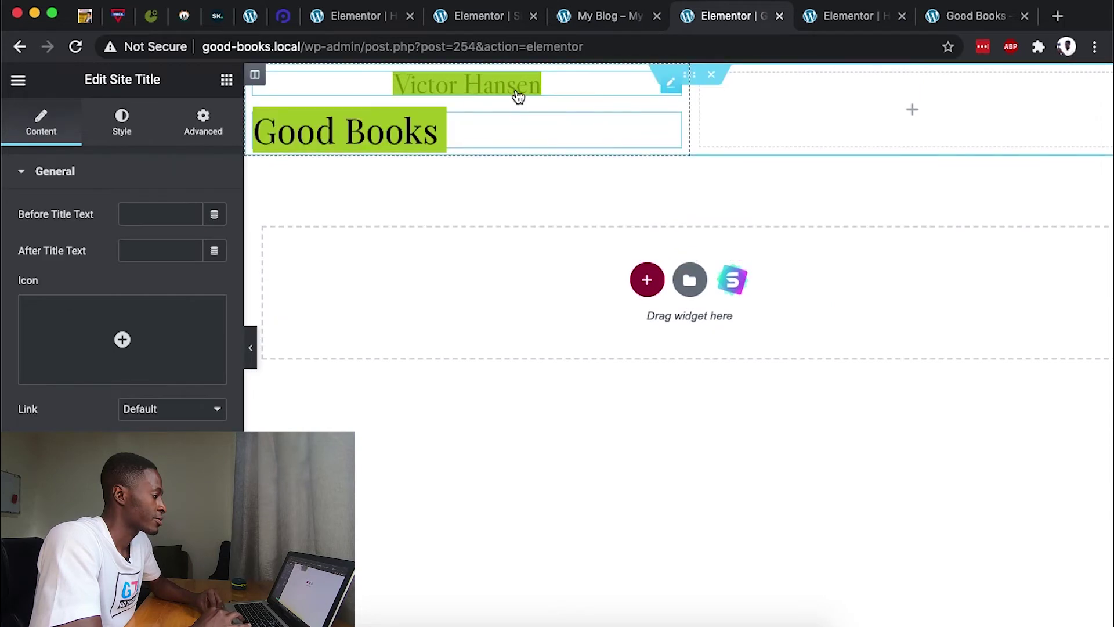
pyautogui.rightClick(671, 87)
pyautogui.click(711, 345)
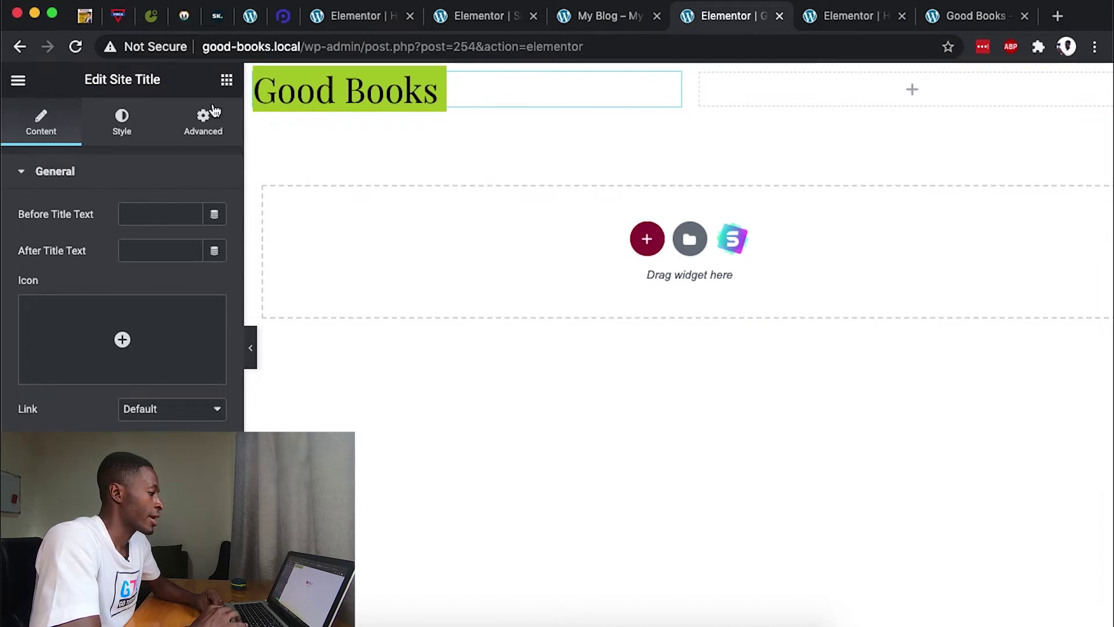
# - Search the widgets for "menu" and place the HFB Navigation Menu widget in the section's second column
pyautogui.click(224, 87)
pyautogui.click(134, 150)
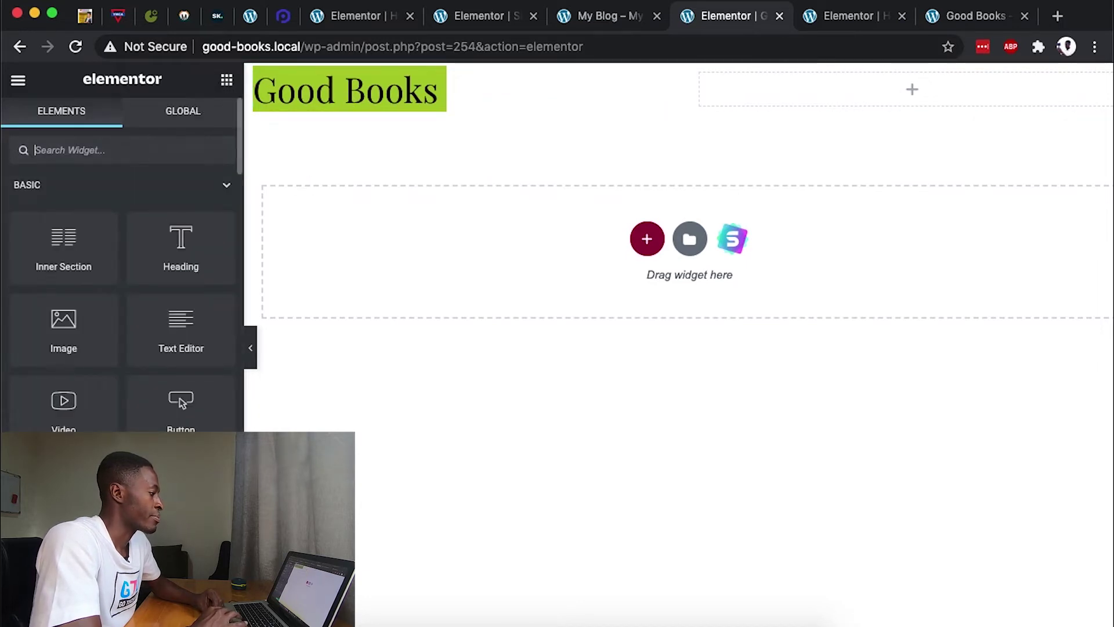
pyautogui.write('menu')
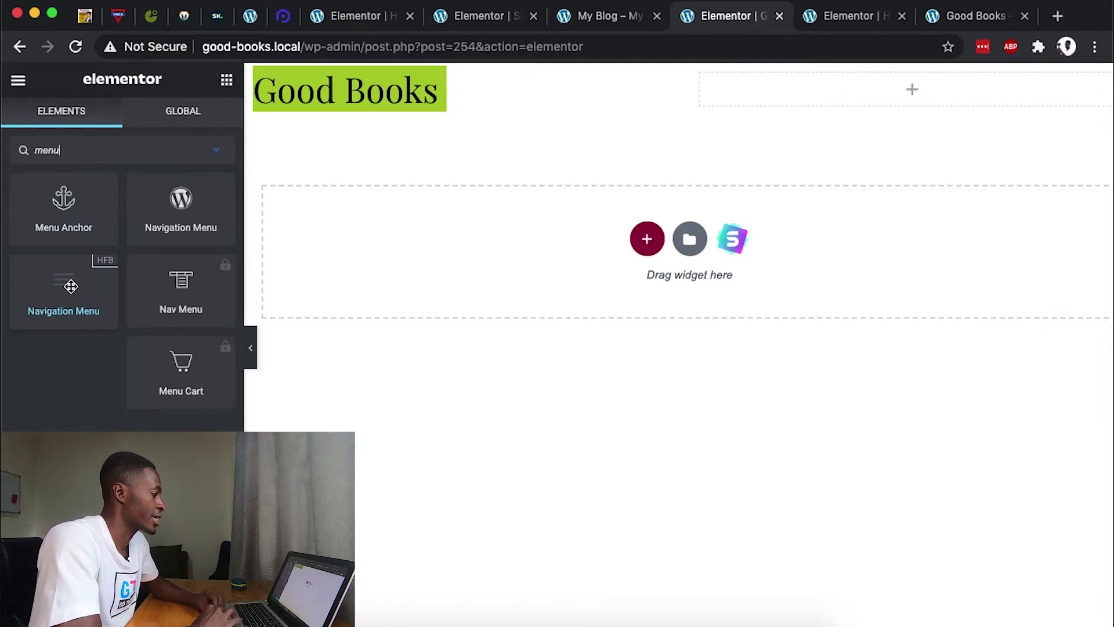
pyautogui.moveTo(71, 286); pyautogui.dragTo(841, 89)
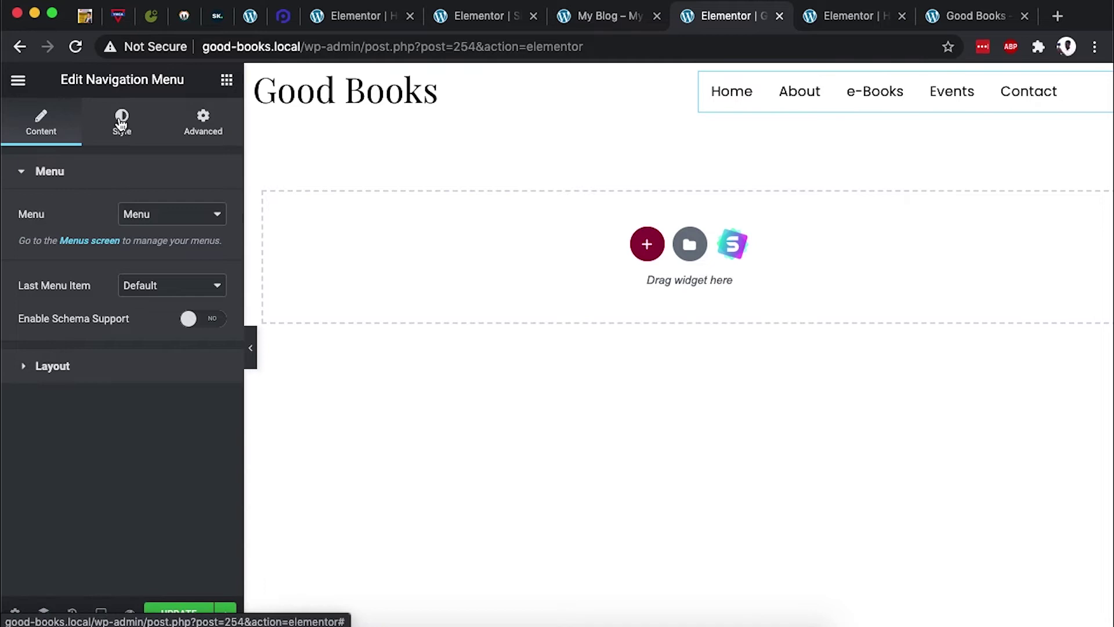
# - Set the navigation menu's typography size to 20 px and narrow the site title's column to 30% width
pyautogui.click(122, 122)
pyautogui.scroll(-3, 152, 389)
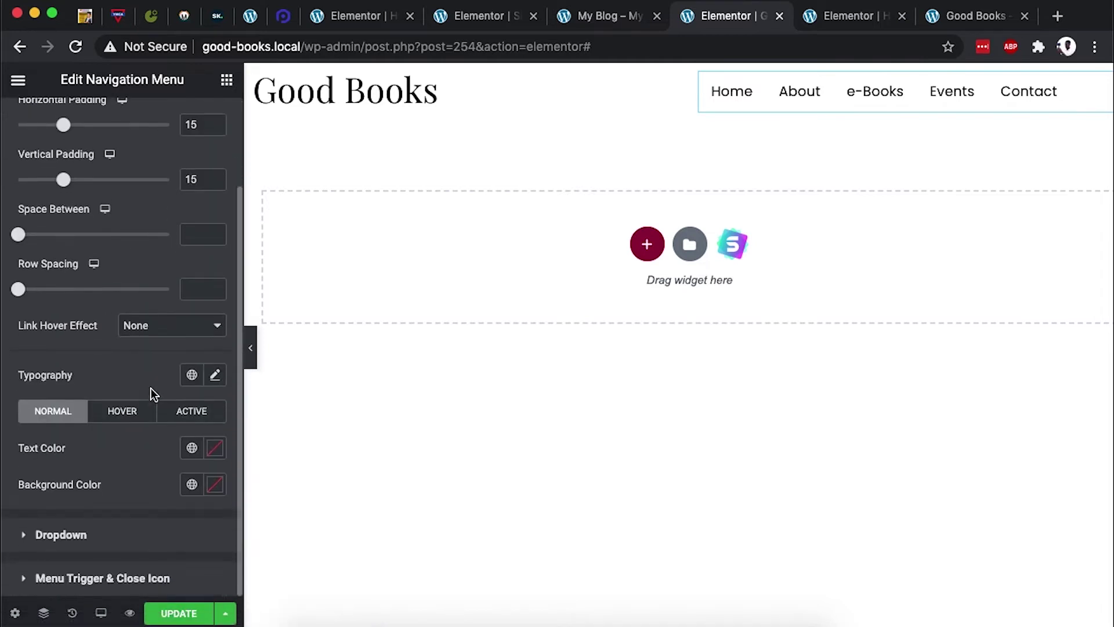
pyautogui.click(214, 376)
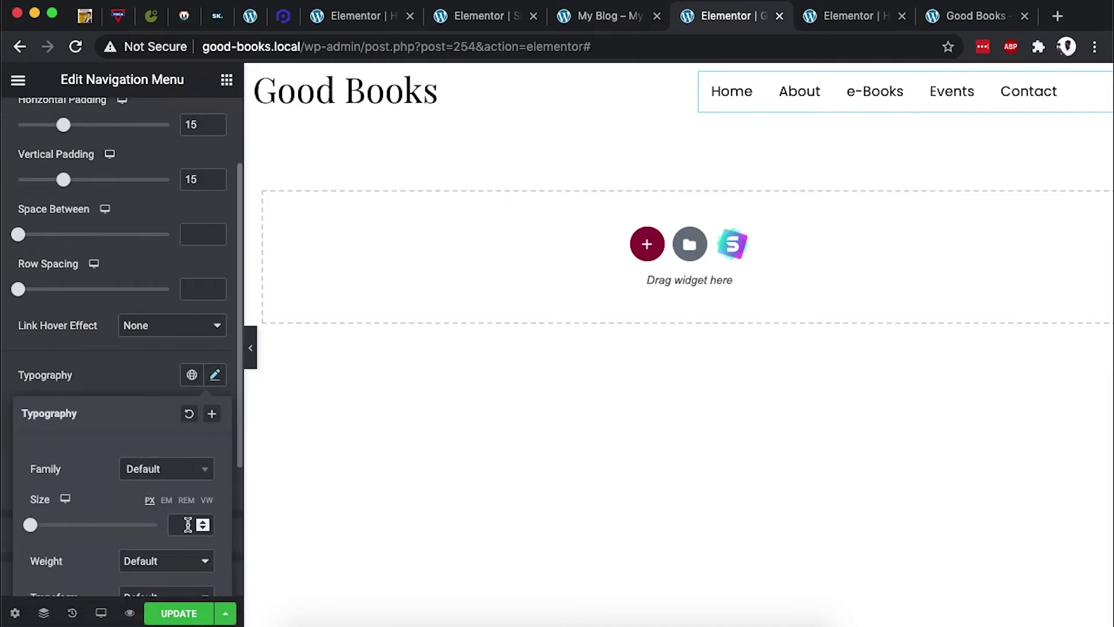
pyautogui.write('20')
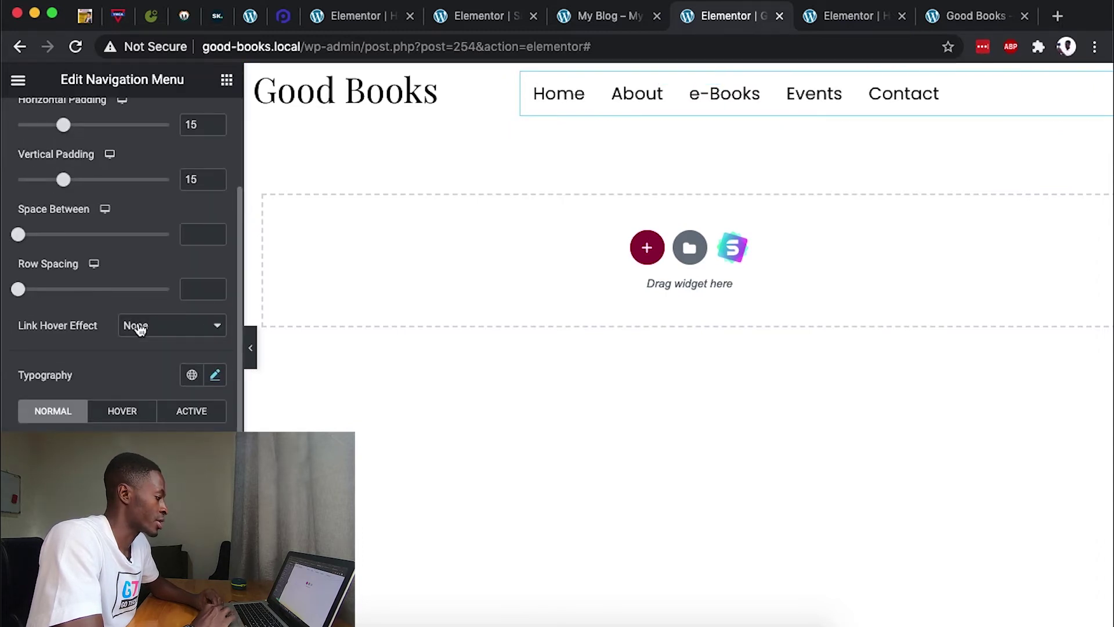
# - Align the horizontal navigation menu to the right in its layout settings
pyautogui.scroll(5, 137, 326)
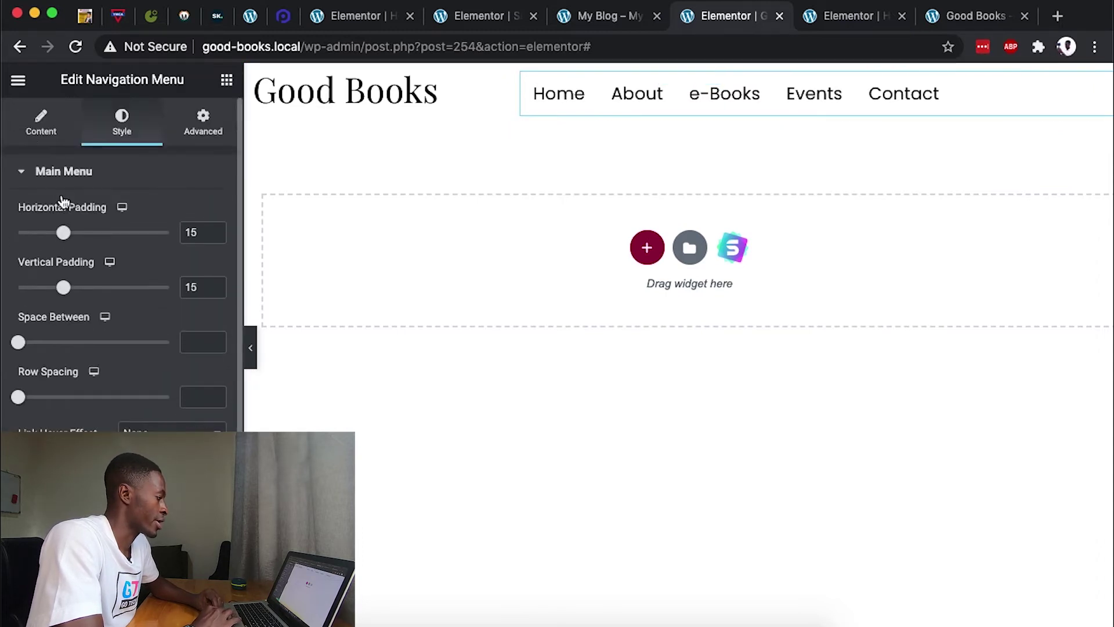
pyautogui.click(39, 130)
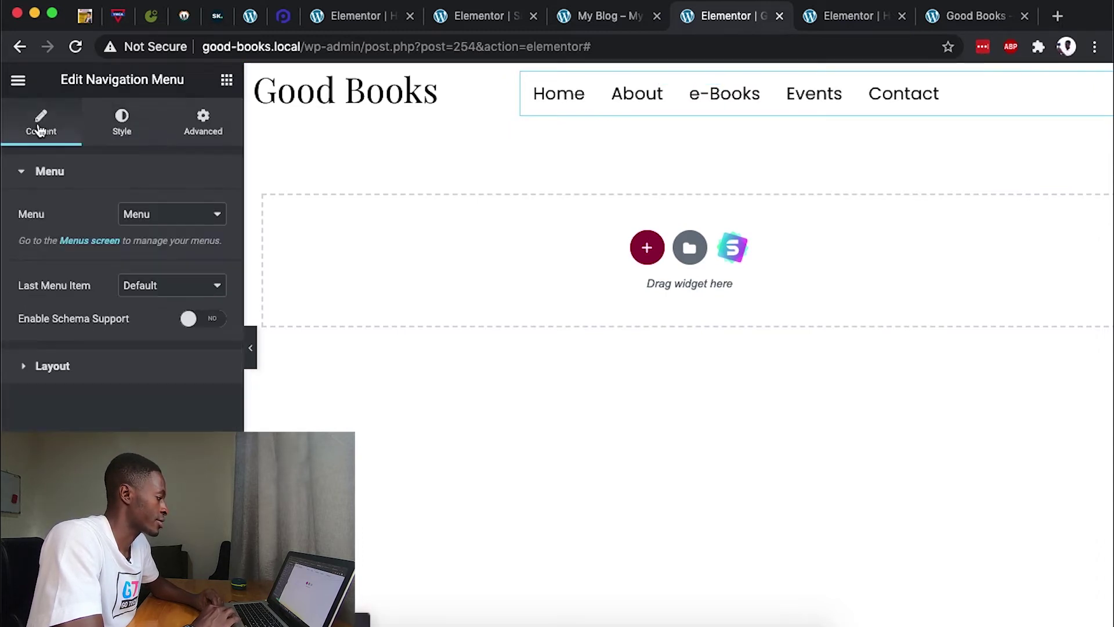
pyautogui.click(141, 367)
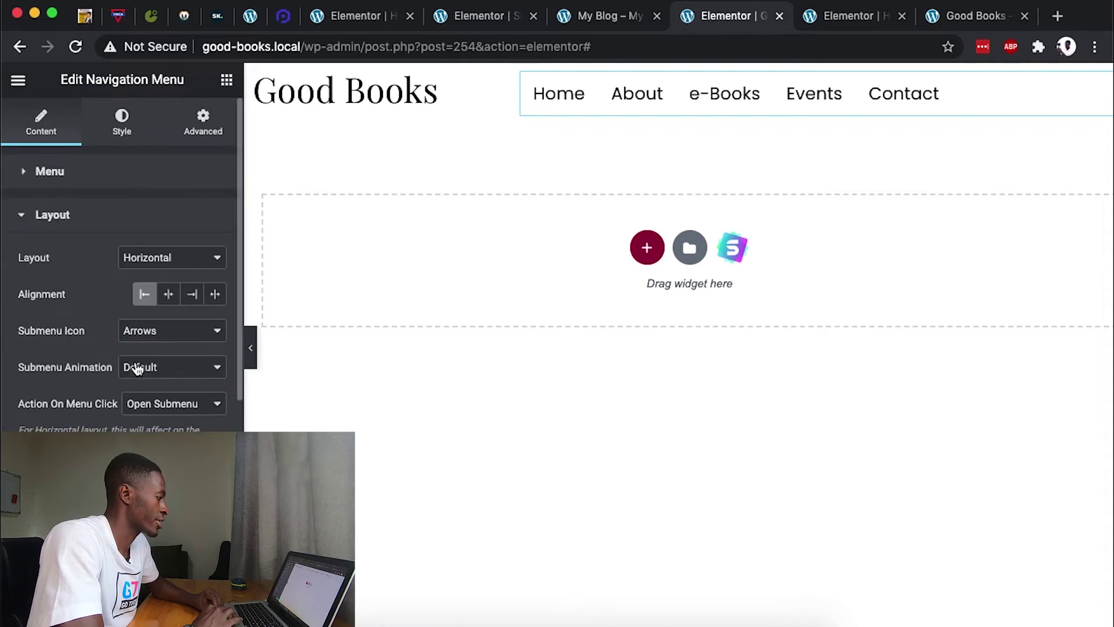
pyautogui.click(194, 294)
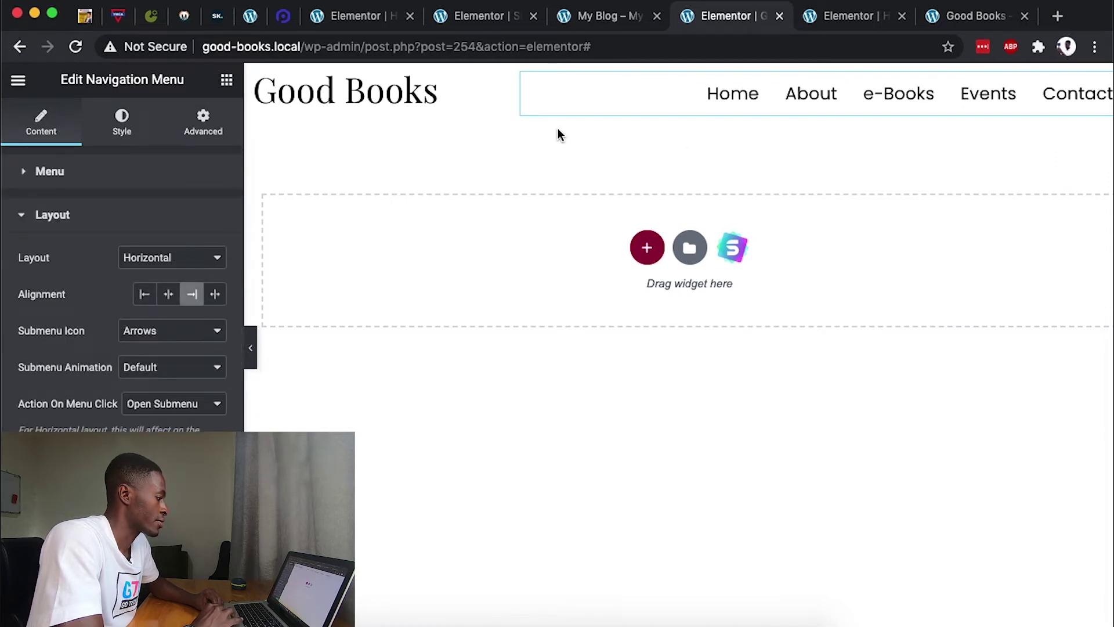
# - Add a text shadow to the Good Books site title
pyautogui.click(690, 75)
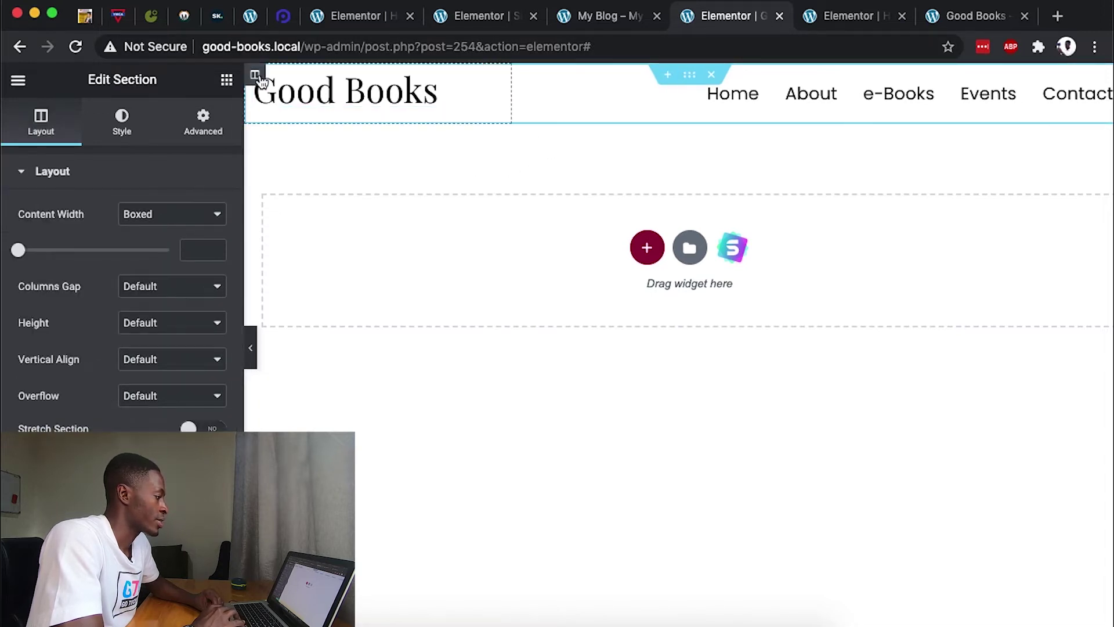
pyautogui.click(255, 76)
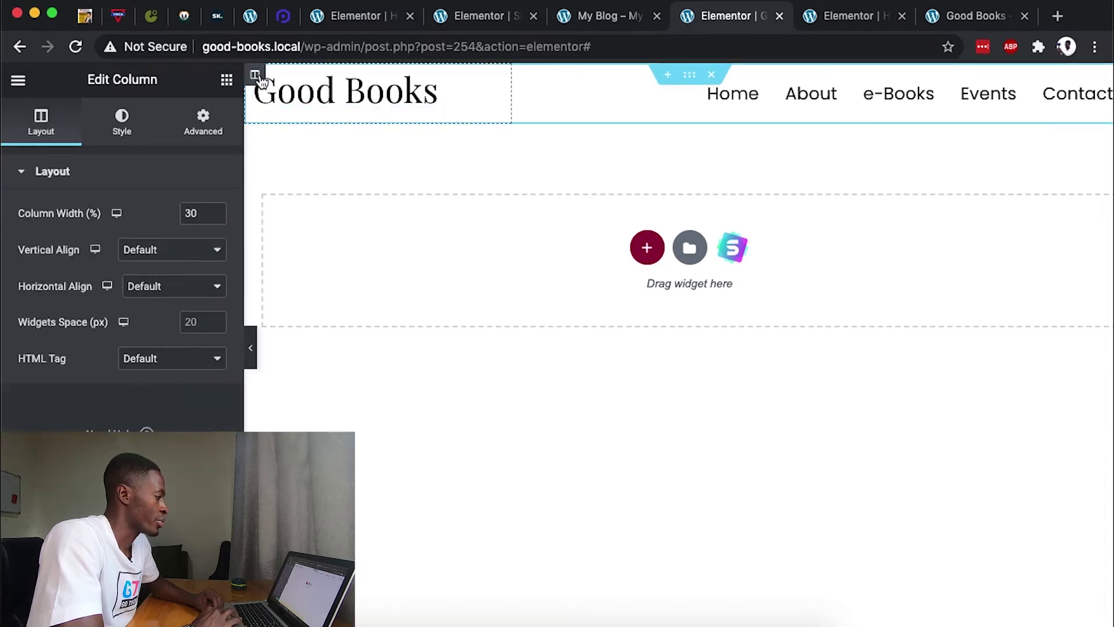
pyautogui.click(341, 105)
# - Give the header section a classic background in pale yellow
pyautogui.click(690, 84)
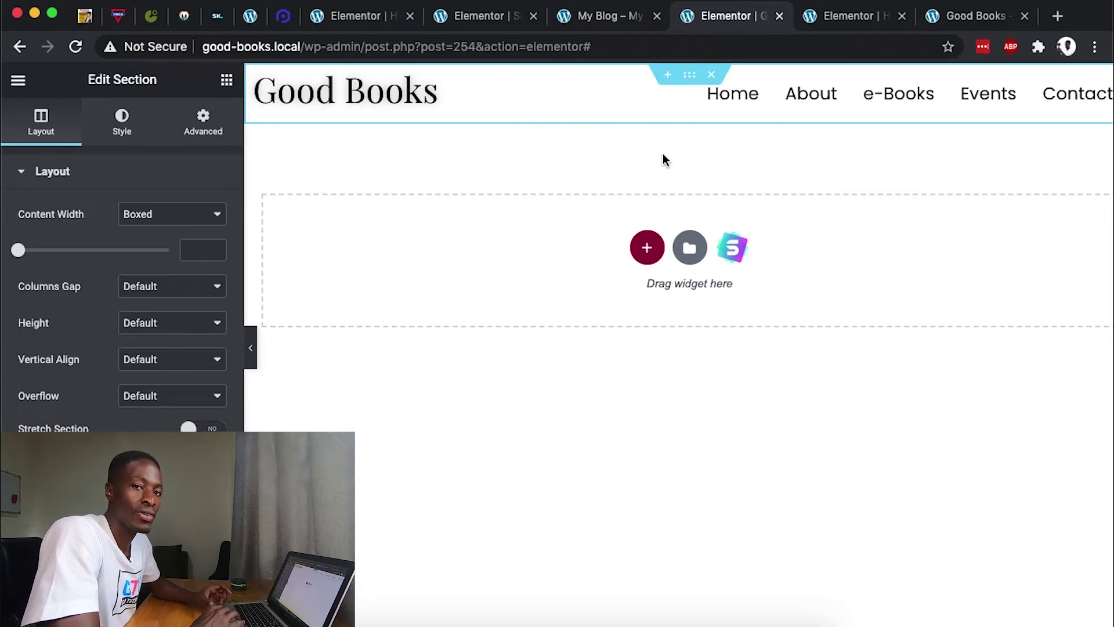
pyautogui.click(133, 133)
pyautogui.click(145, 250)
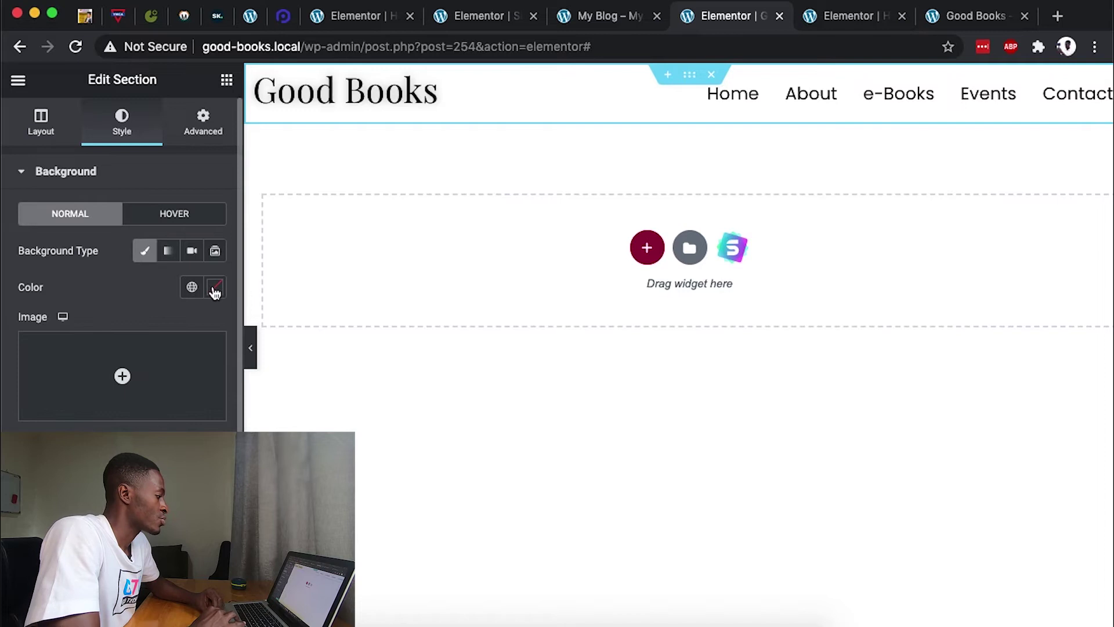
pyautogui.click(215, 289)
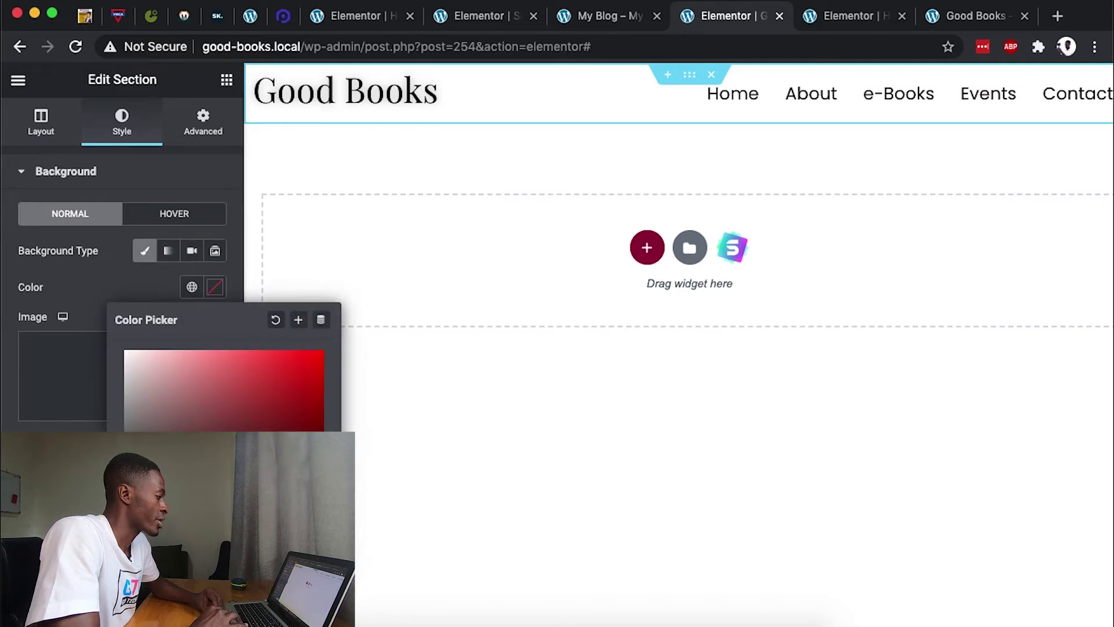
pyautogui.click(133, 357)
# - Set the header section's top and bottom padding to 1 em with the padding values unlinked
pyautogui.click(203, 121)
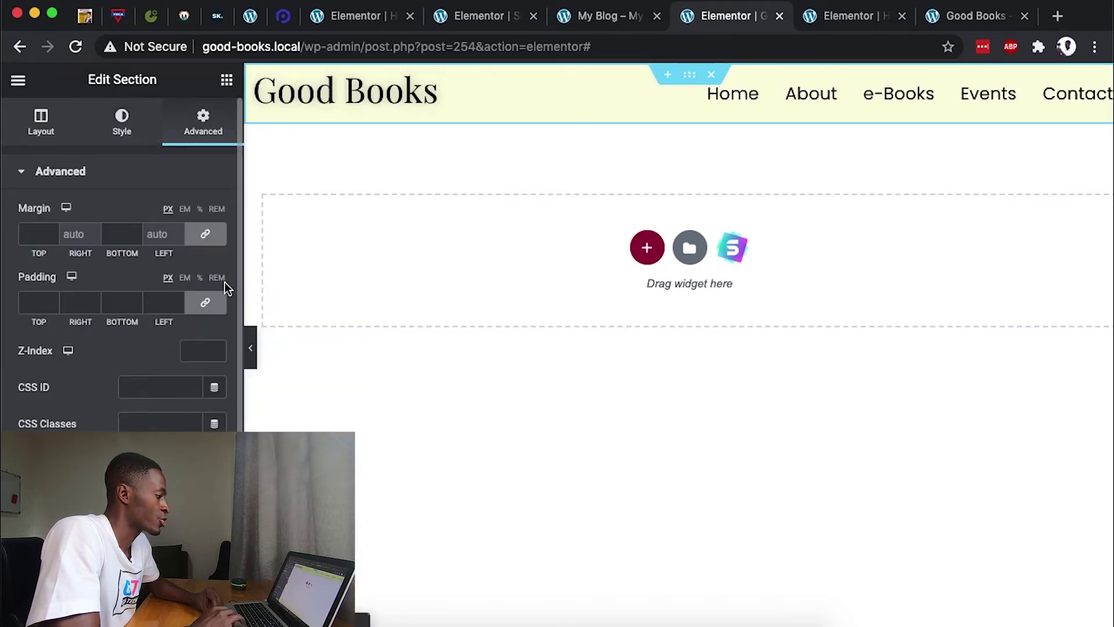
pyautogui.click(197, 306)
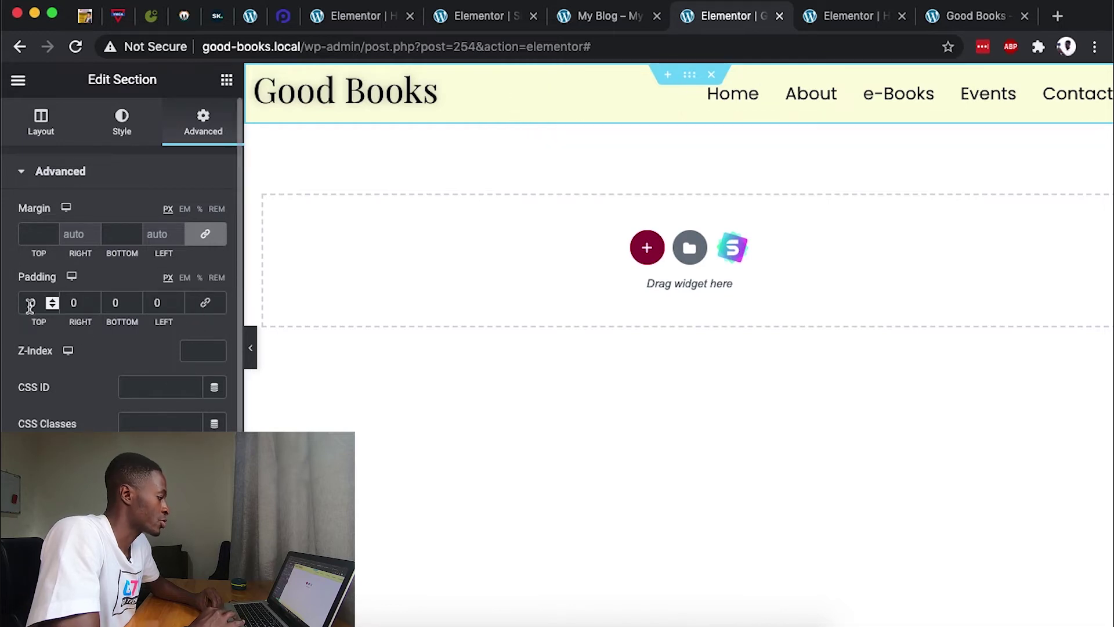
pyautogui.click(184, 278)
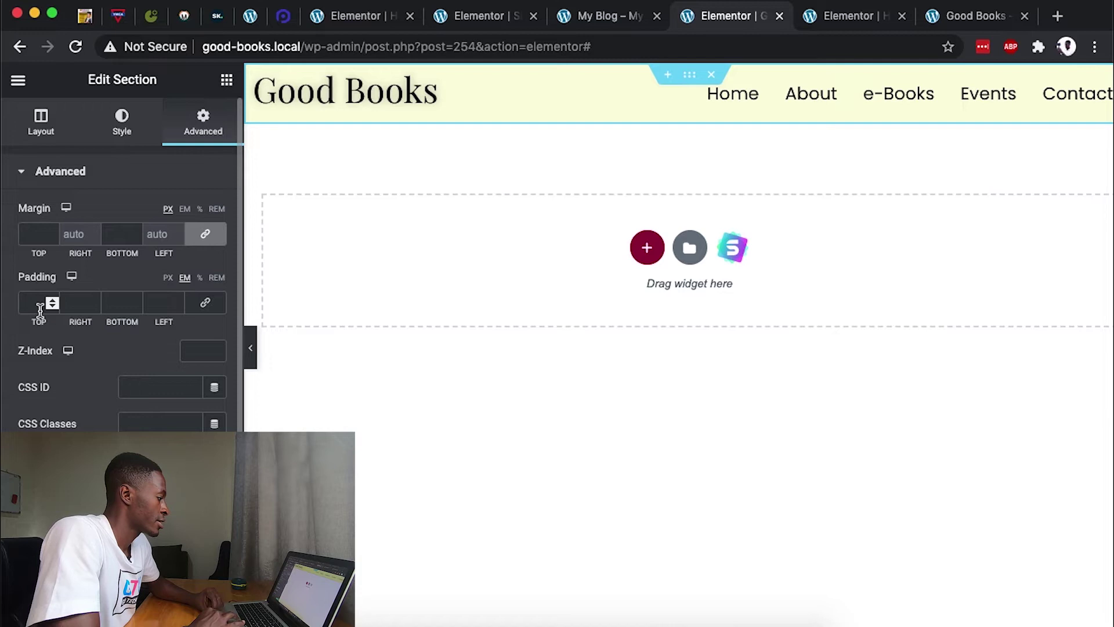
pyautogui.write('1')
pyautogui.click(117, 302)
pyautogui.write('1')
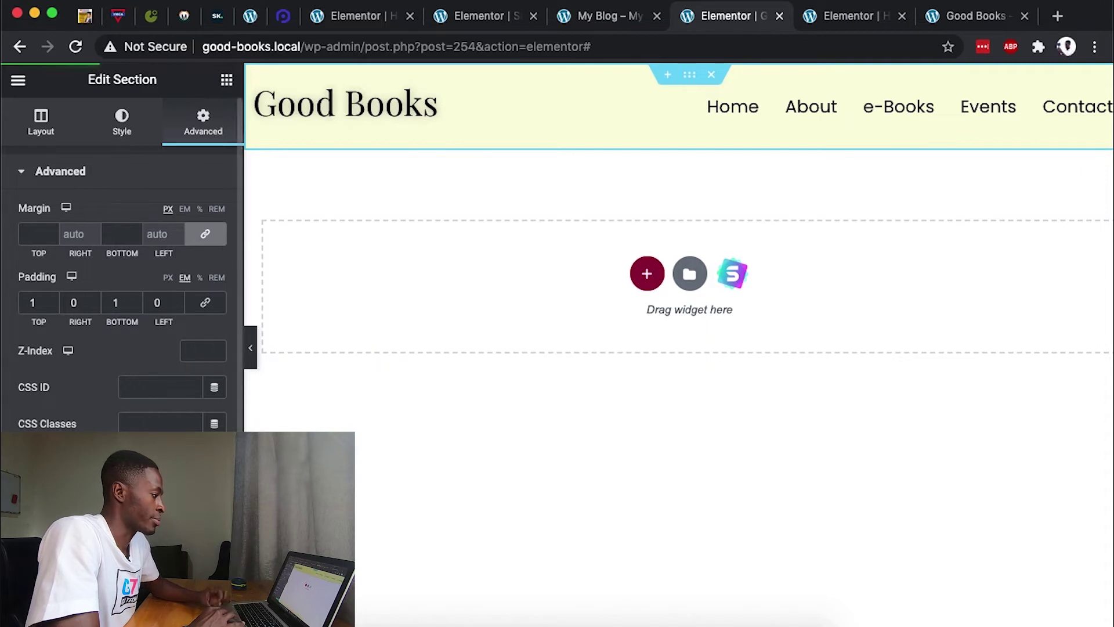
# - Preview the Good Books header and load the site's homepage at good-books.local to check it above the hero section
pyautogui.click(838, 14)
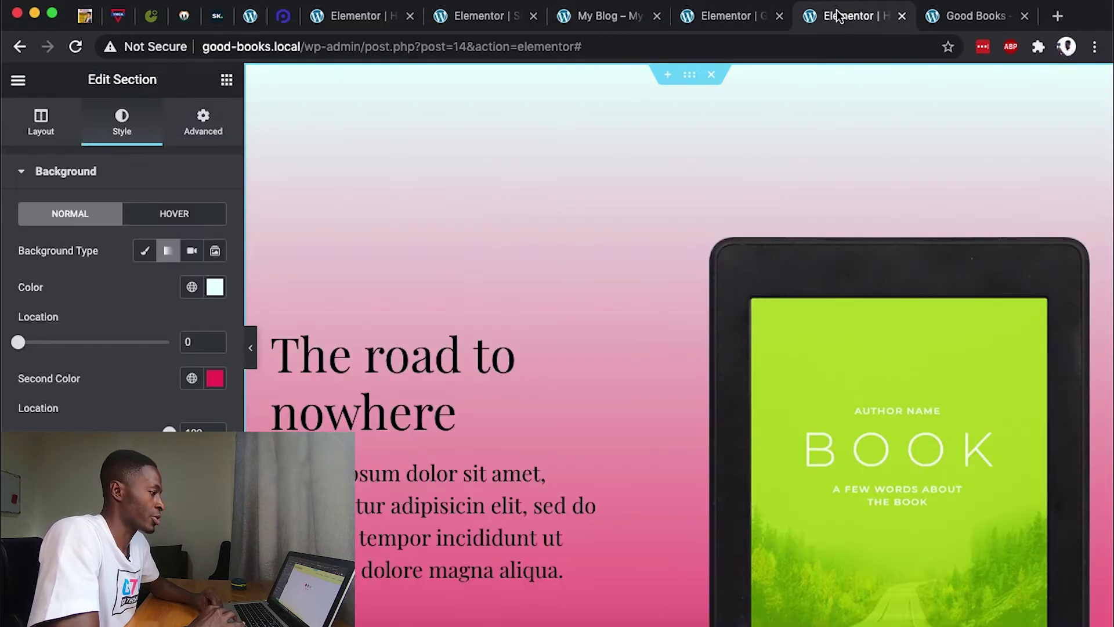
pyautogui.click(995, 21)
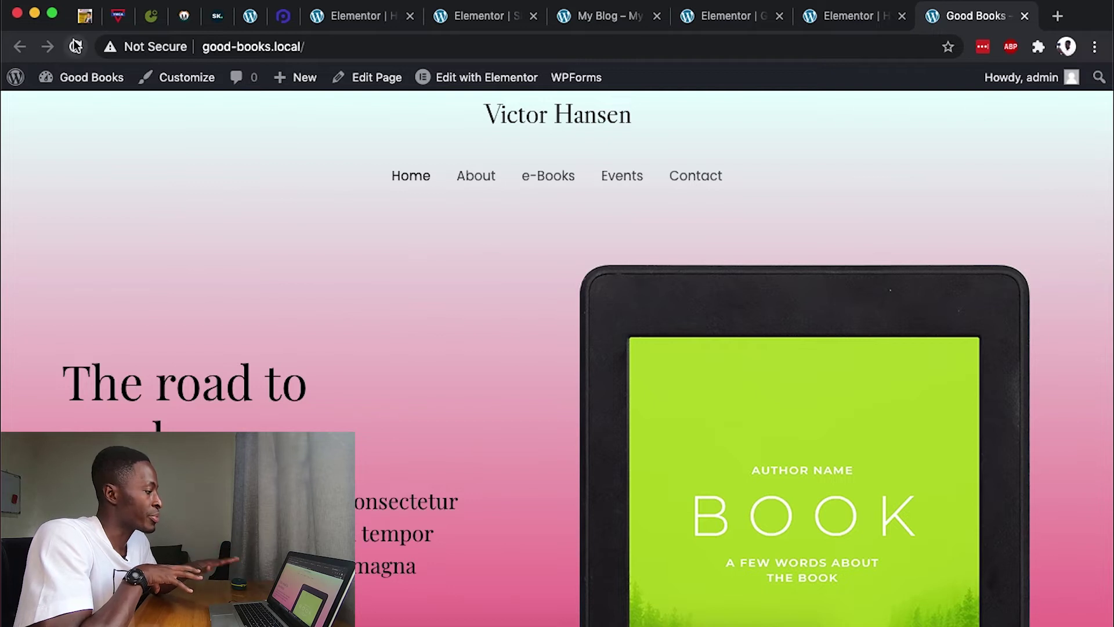
pyautogui.click(834, 15)
pyautogui.click(969, 19)
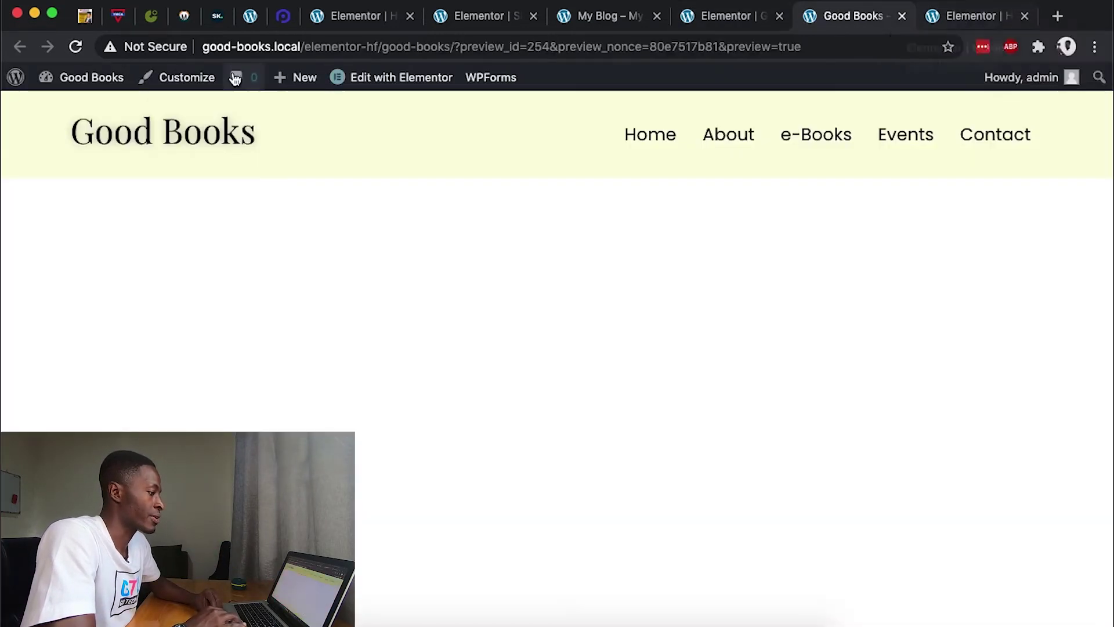
pyautogui.moveTo(303, 46); pyautogui.dragTo(316, 129)
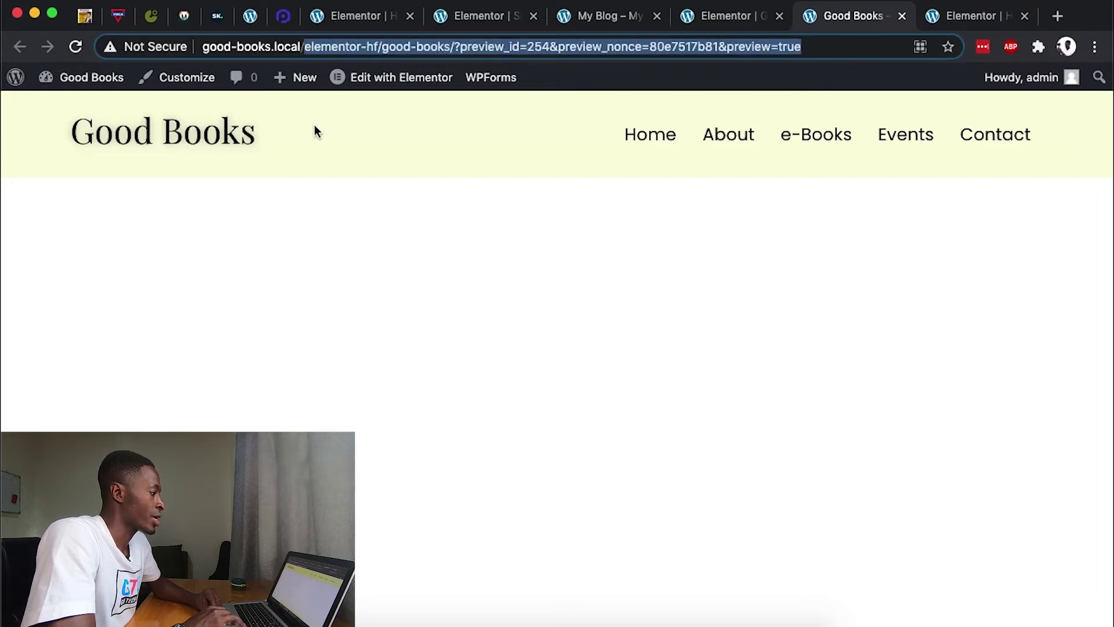
pyautogui.press('BackSpace')
pyautogui.press('Return')
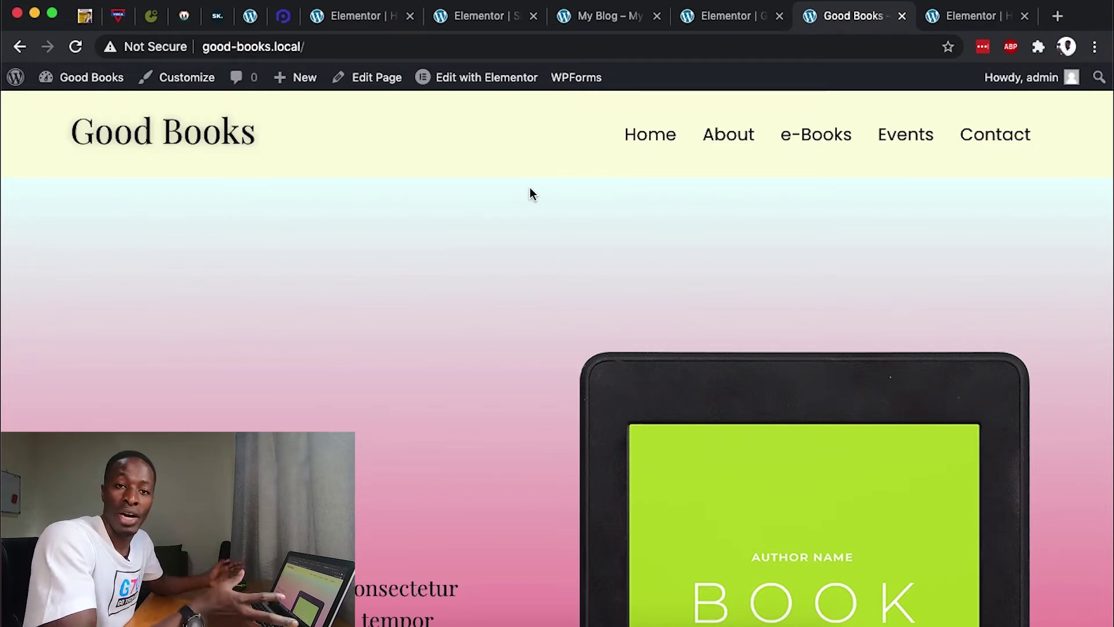
# - Enable Sticky Header Effects for the header section in the header template
pyautogui.click(721, 16)
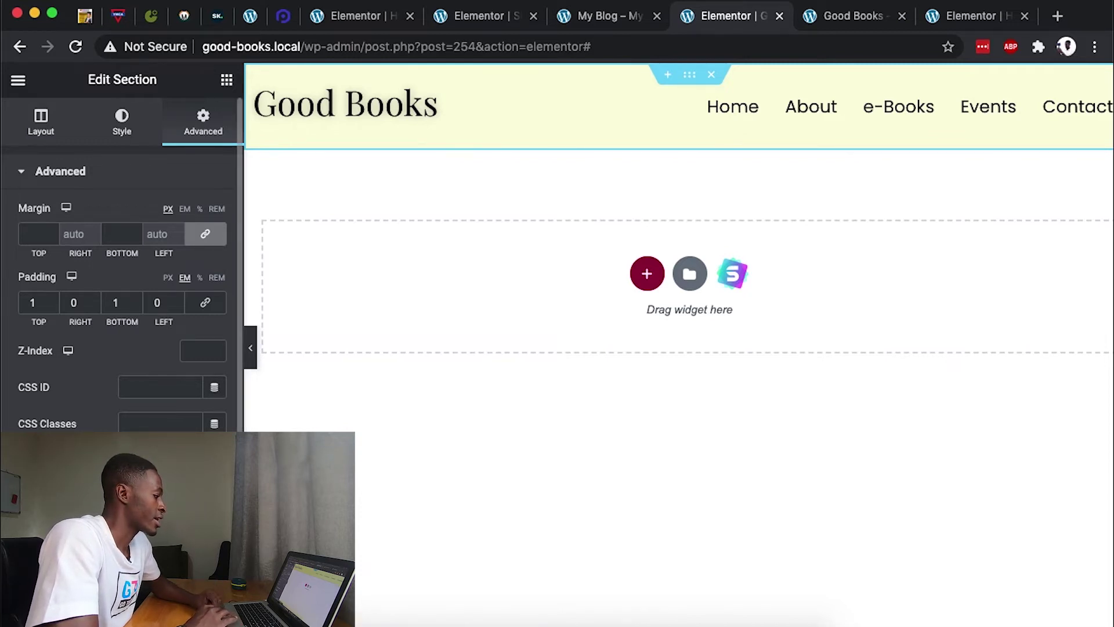
pyautogui.click(60, 171)
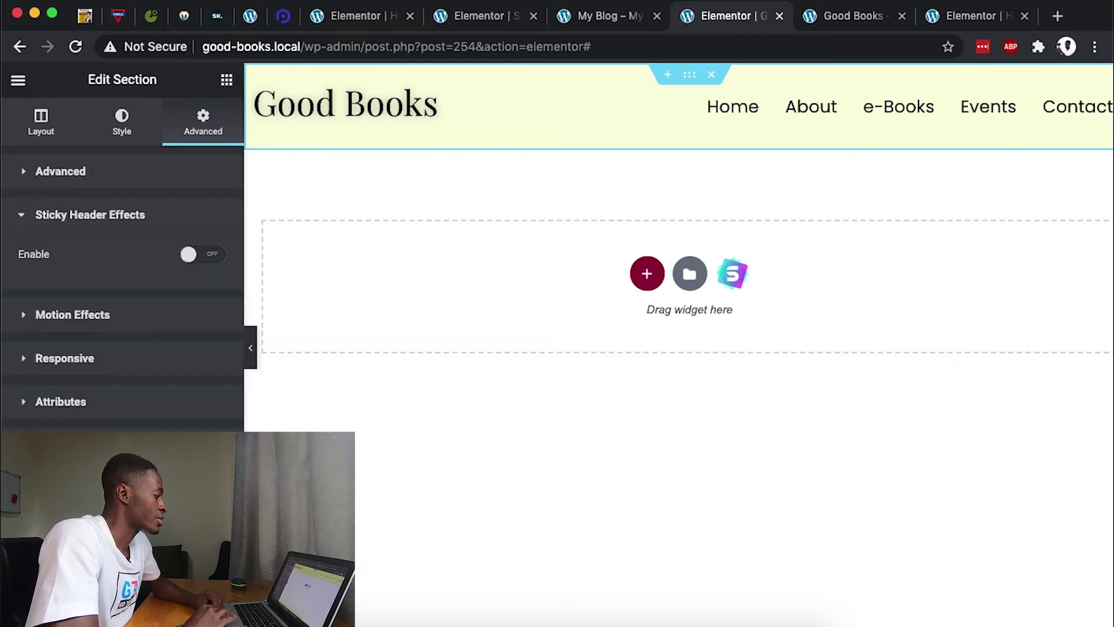
pyautogui.click(193, 256)
pyautogui.scroll(-5, 65, 258)
pyautogui.scroll(1, 65, 258)
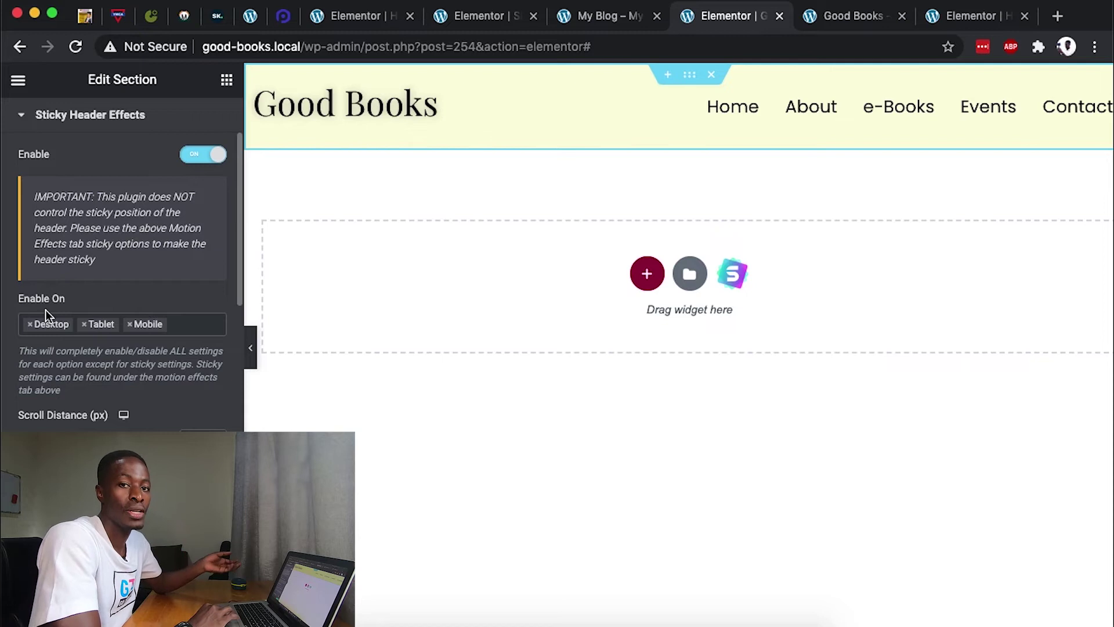
# - Set the sticky header's scroll distance to 200 px and save the header
pyautogui.scroll(-1, 129, 312)
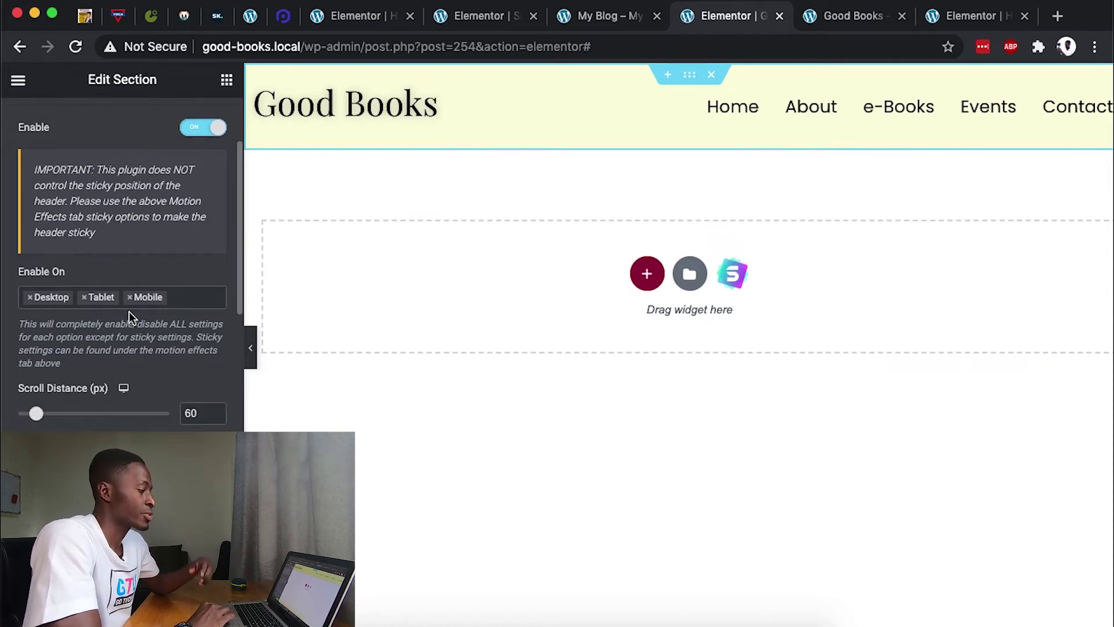
pyautogui.scroll(-2, 129, 312)
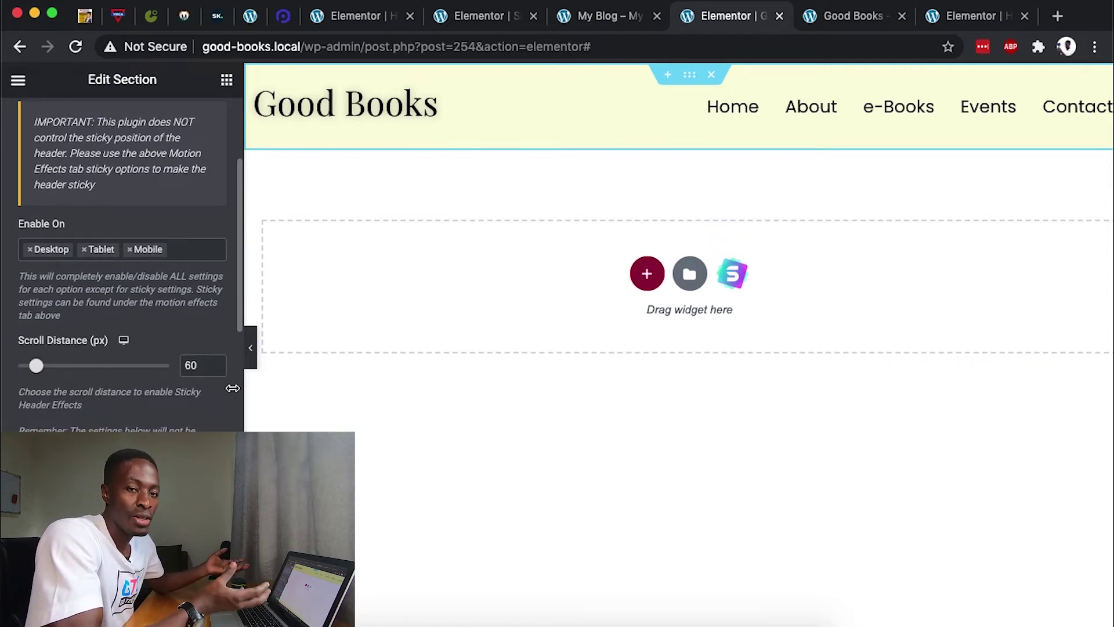
pyautogui.scroll(-1, 64, 398)
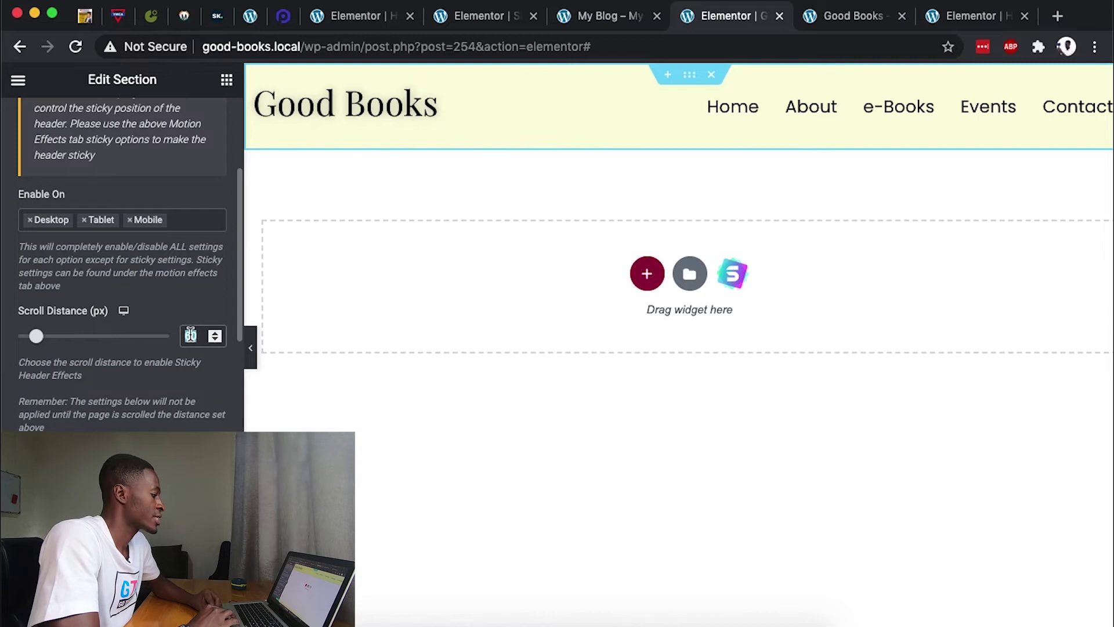
pyautogui.click(190, 335)
pyautogui.write('200')
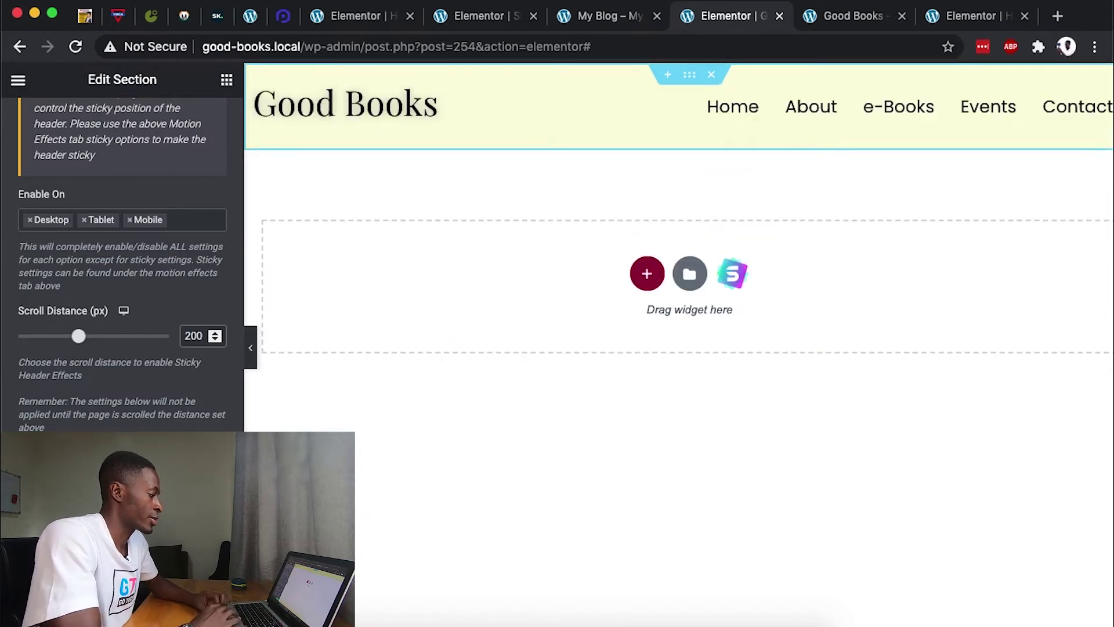
pyautogui.press('Return')
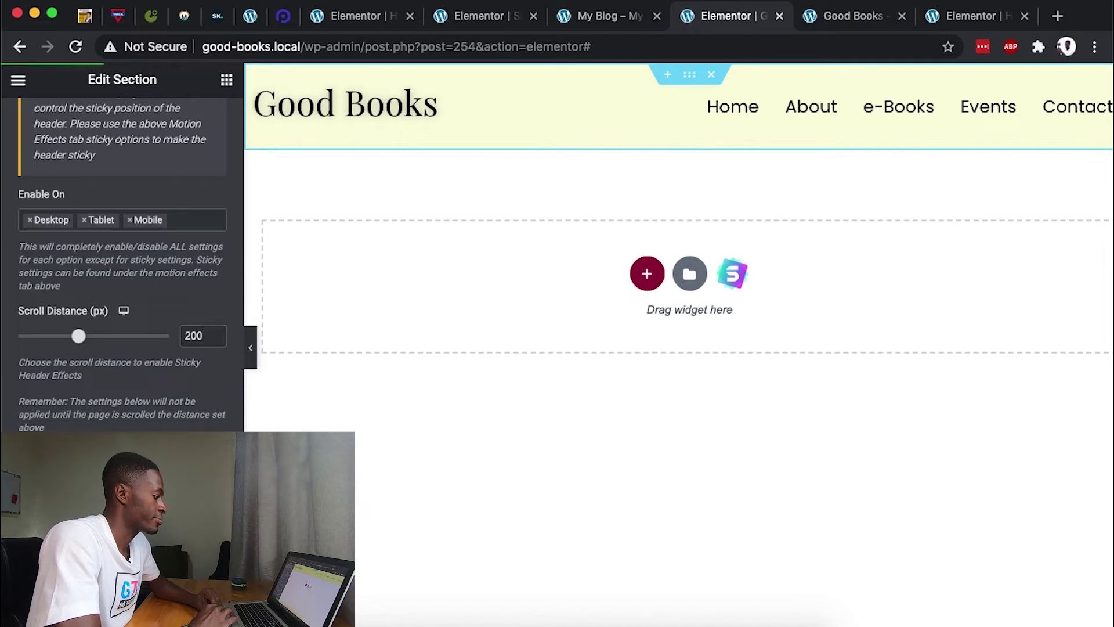
# - Examine how the header behaves on the live homepage while moving down the page and back up
pyautogui.hotkey('ctrl', 'Tab')
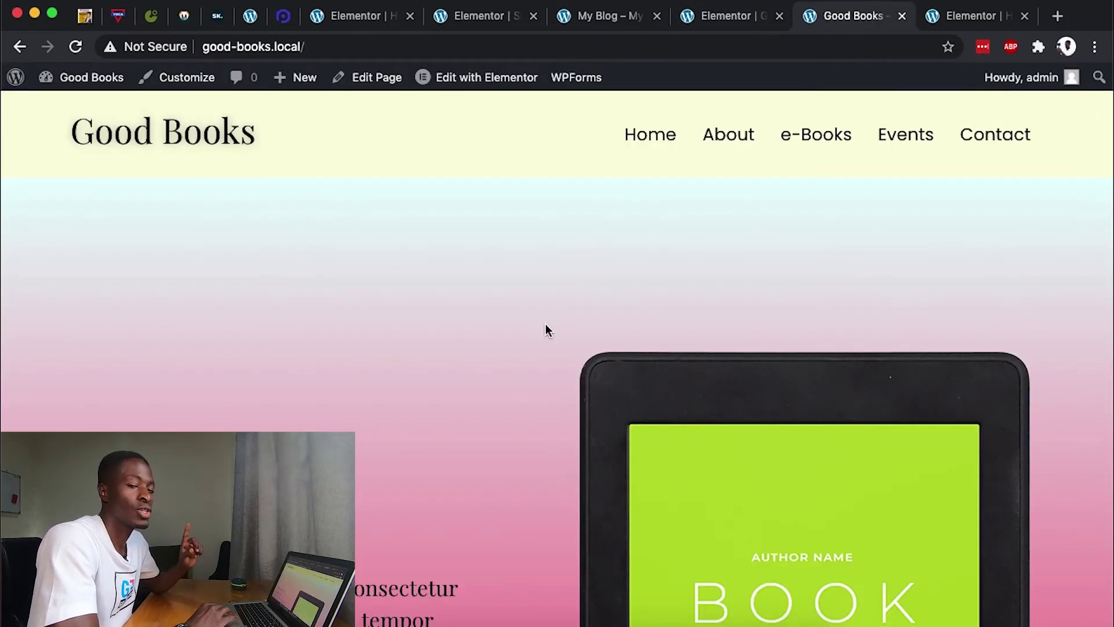
pyautogui.scroll(-6, 545, 325)
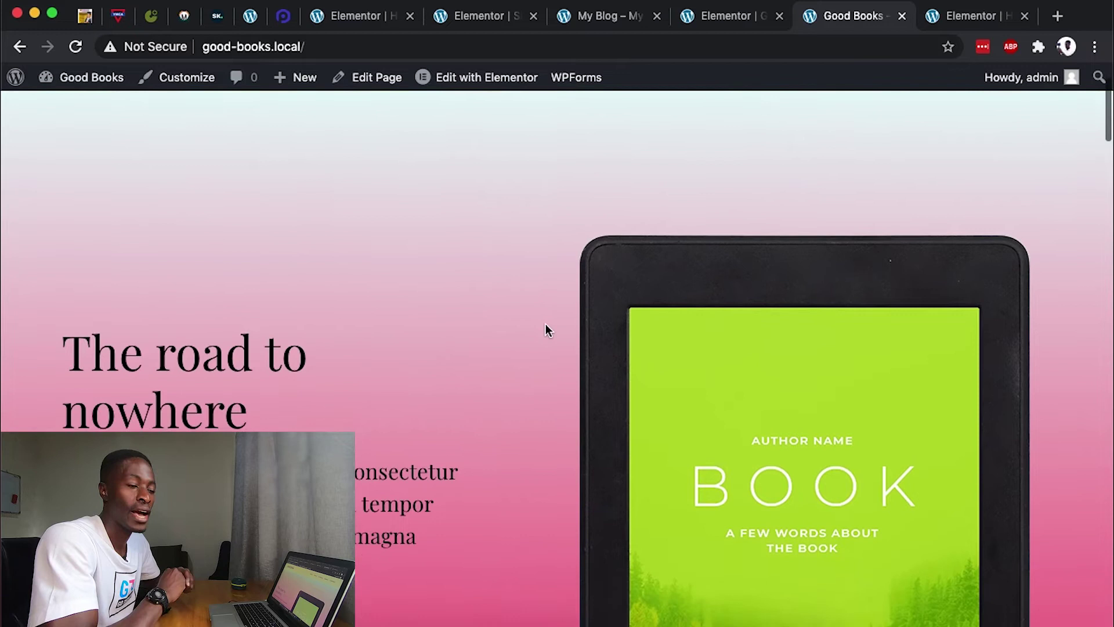
pyautogui.scroll(-2, 546, 330)
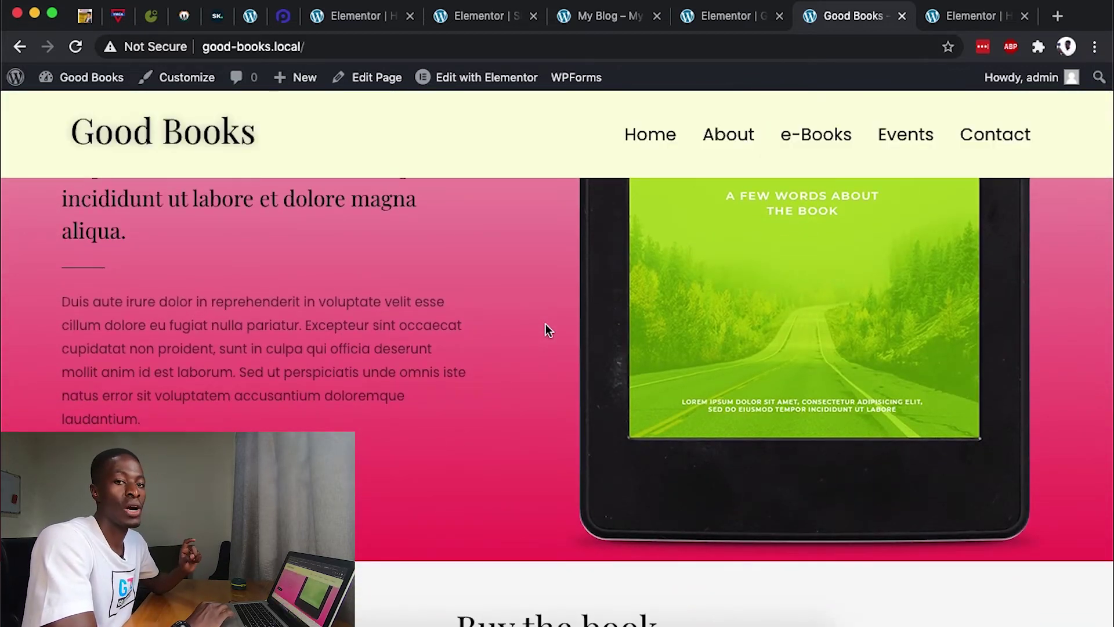
pyautogui.scroll(5, 546, 330)
pyautogui.scroll(2, 545, 330)
pyautogui.scroll(-7, 546, 330)
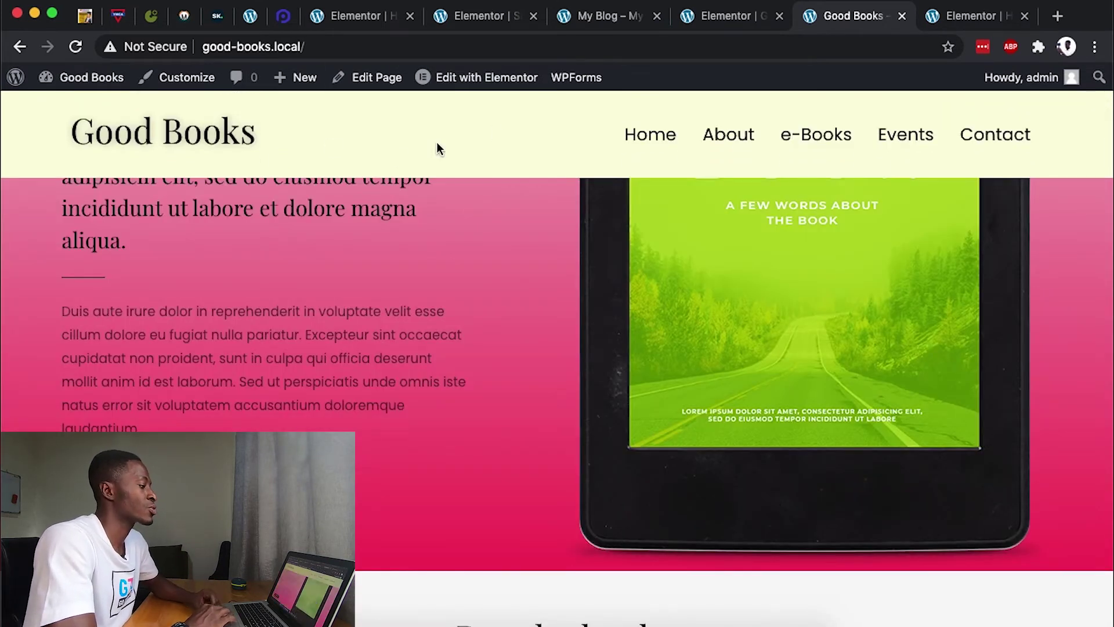
# - Turn on Transparent Header for the header section and check it against the hero background on the homepage
pyautogui.click(733, 19)
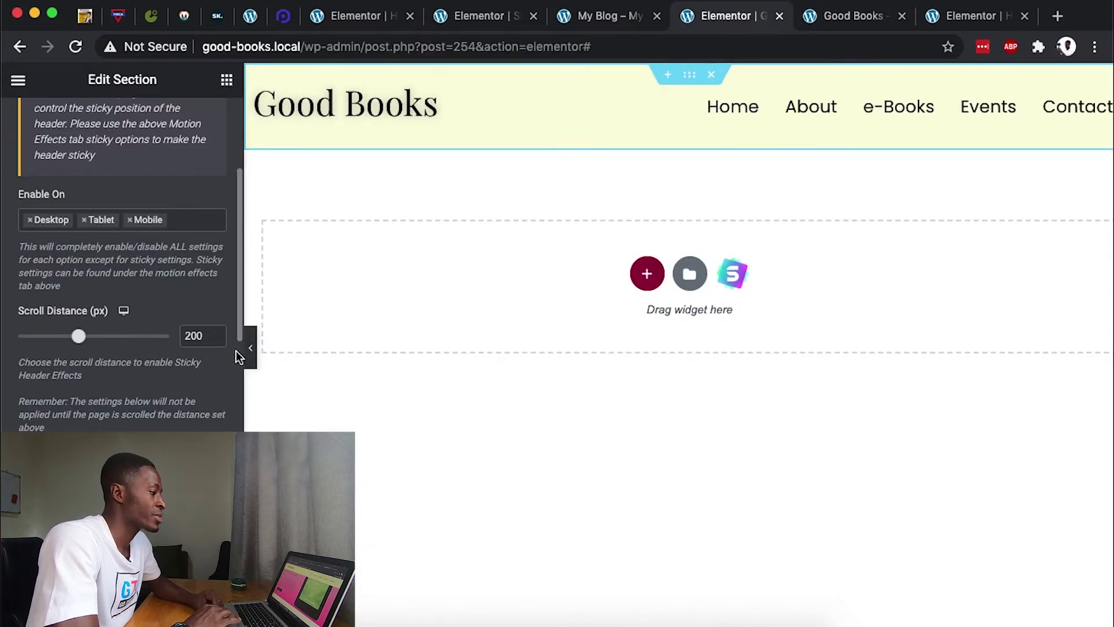
pyautogui.scroll(-3, 191, 415)
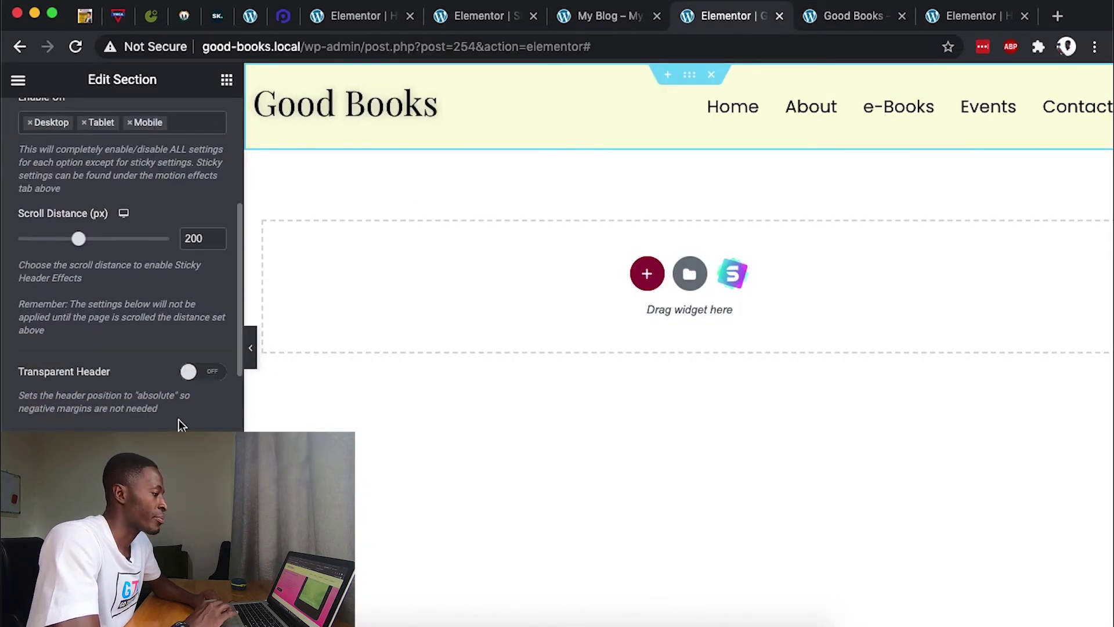
pyautogui.click(213, 378)
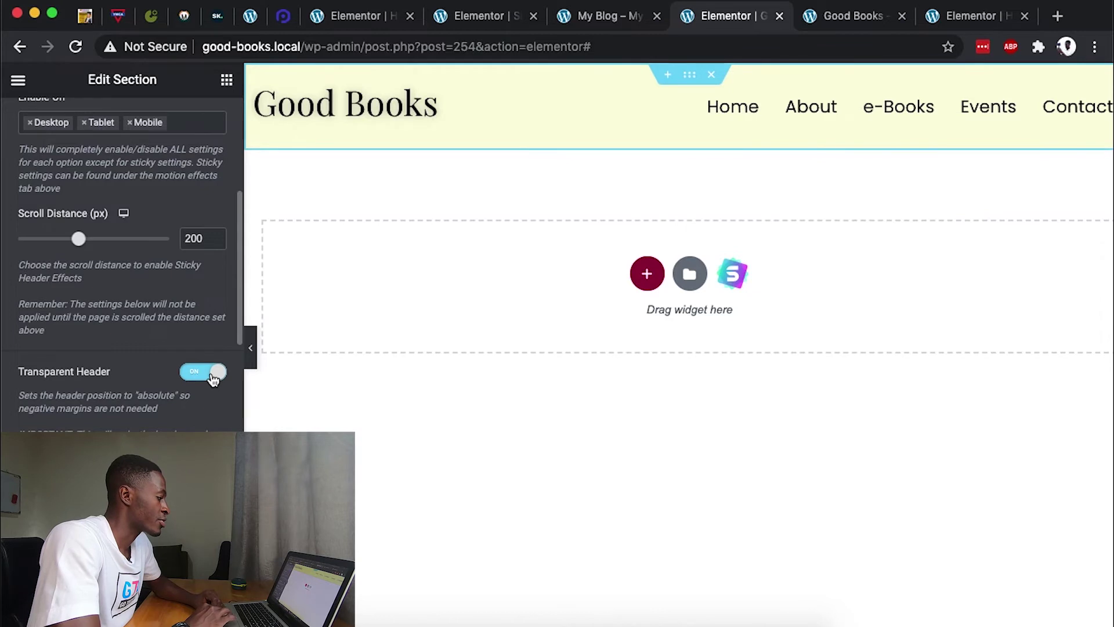
pyautogui.click(853, 17)
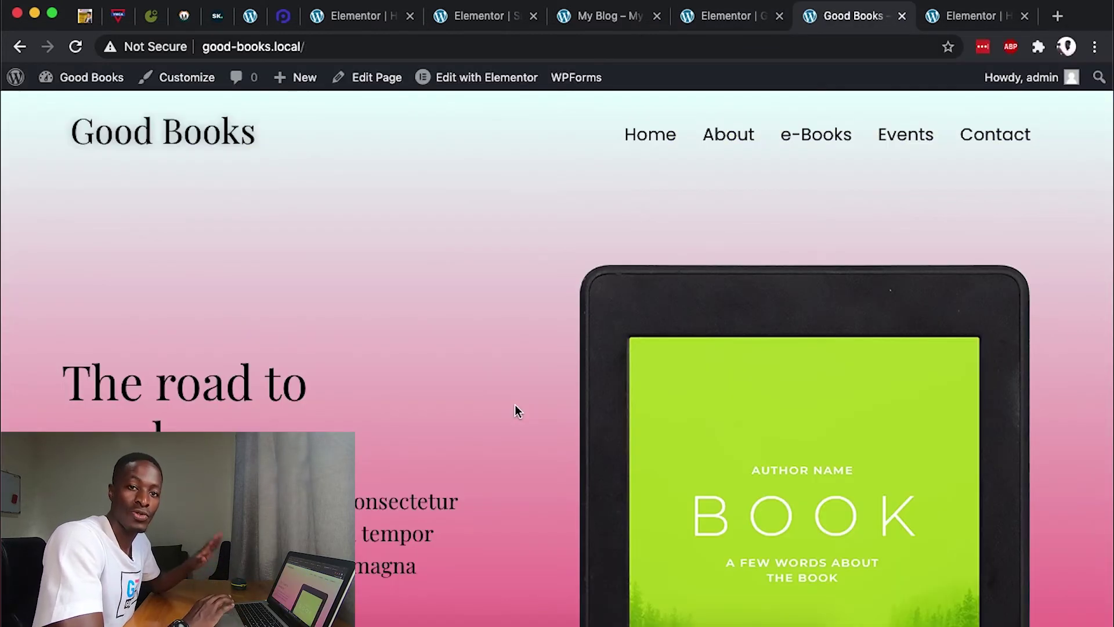
pyautogui.click(954, 25)
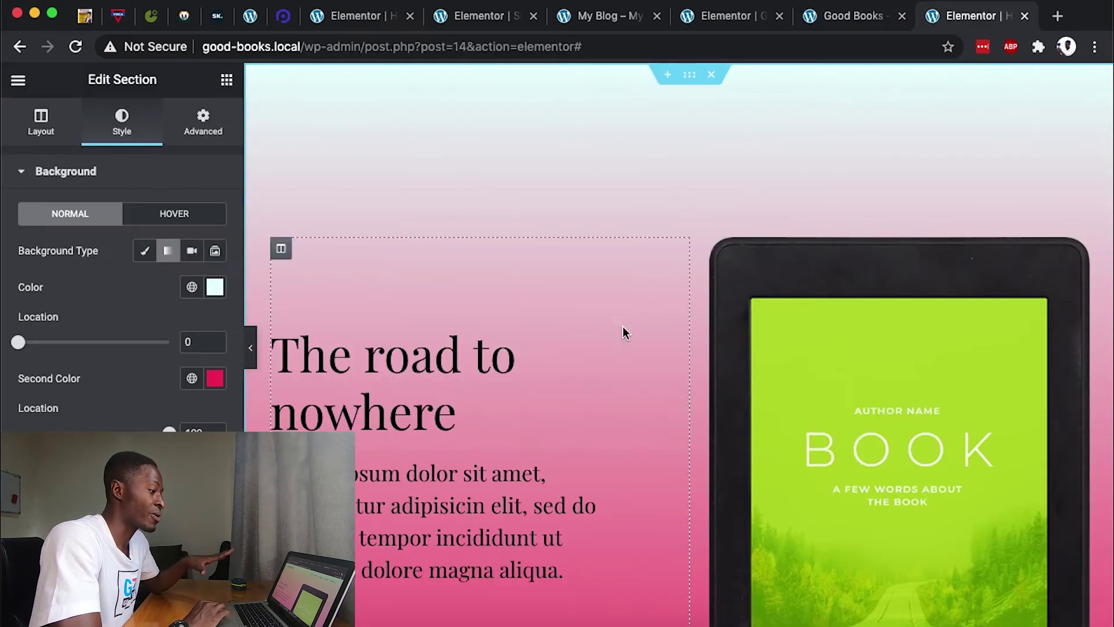
pyautogui.hotkey('ctrl', 'shift', 'Tab')
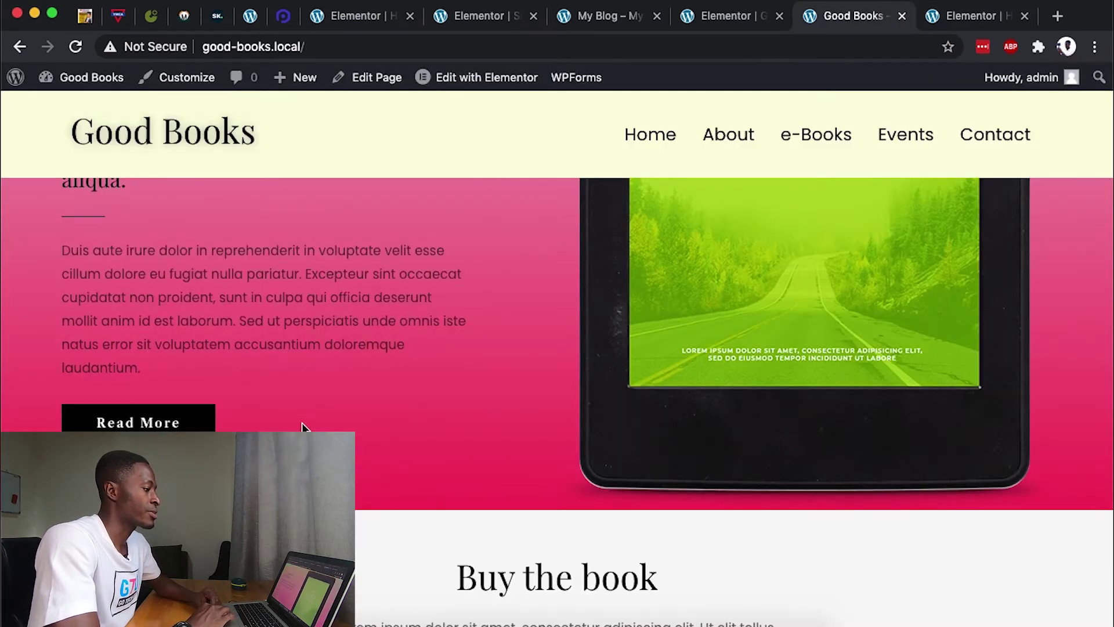
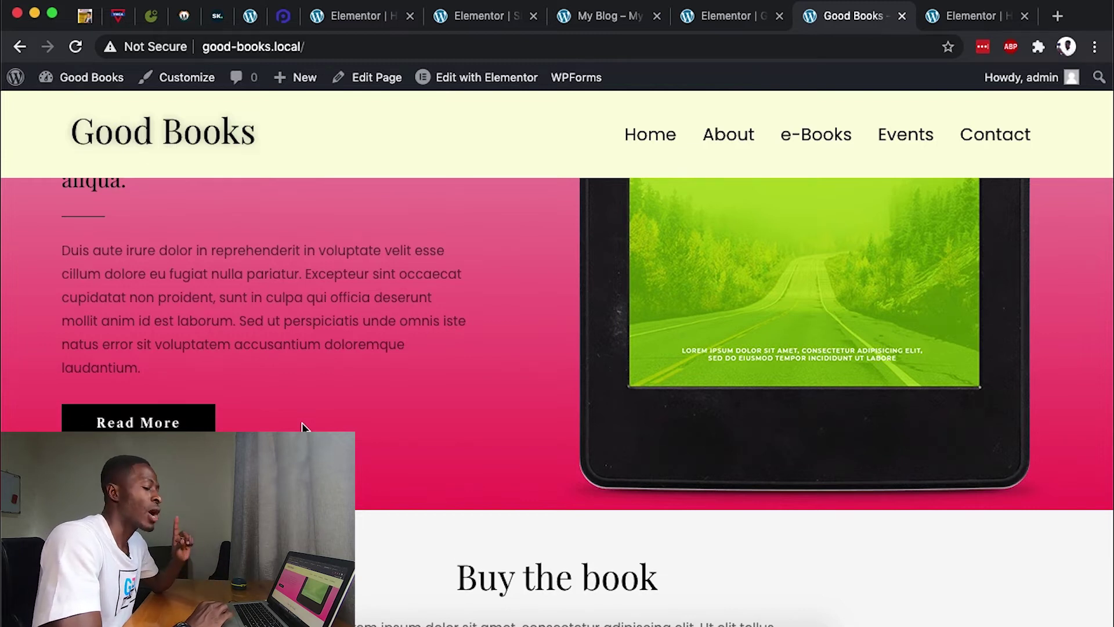
# - Make the header section's pale yellow background slightly transparent with colour #FAFBDEF0, save, and reload the homepage
pyautogui.click(736, 15)
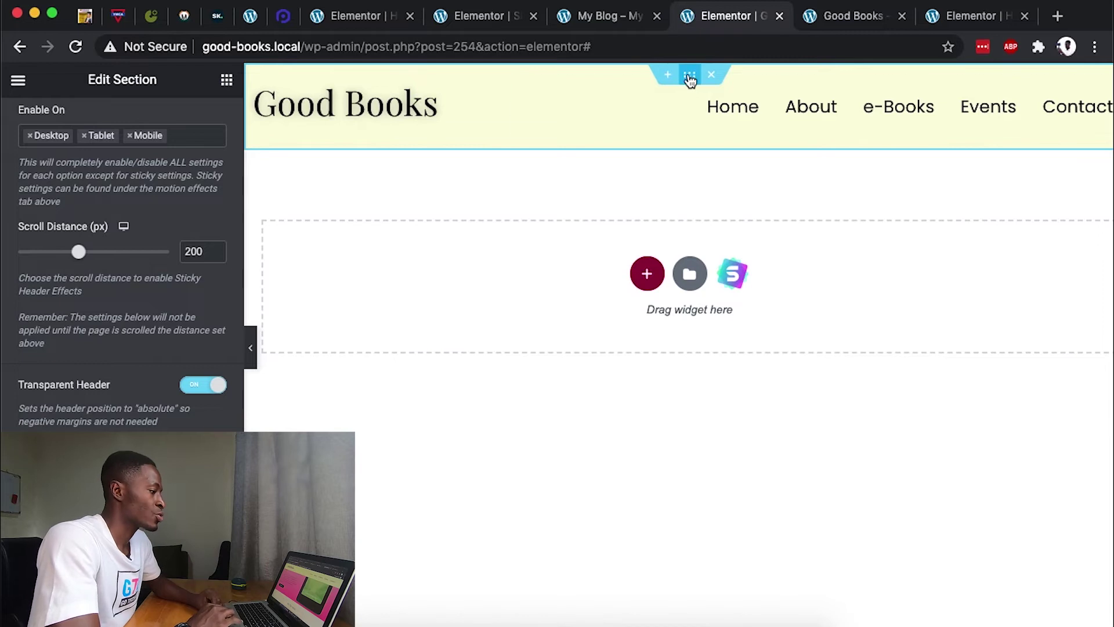
pyautogui.scroll(5, 68, 233)
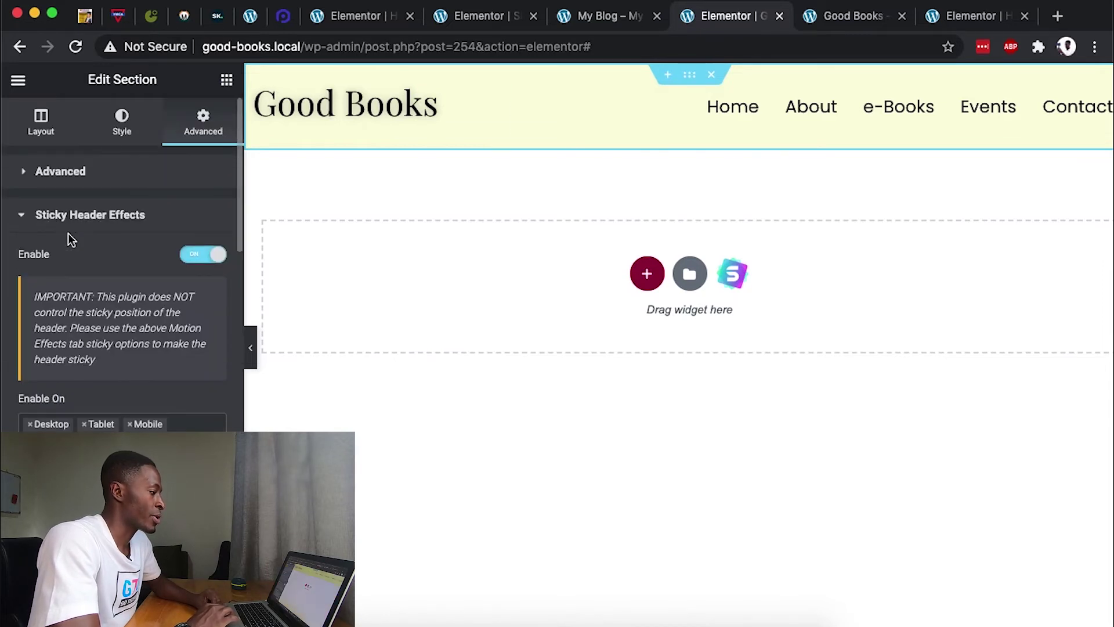
pyautogui.click(126, 117)
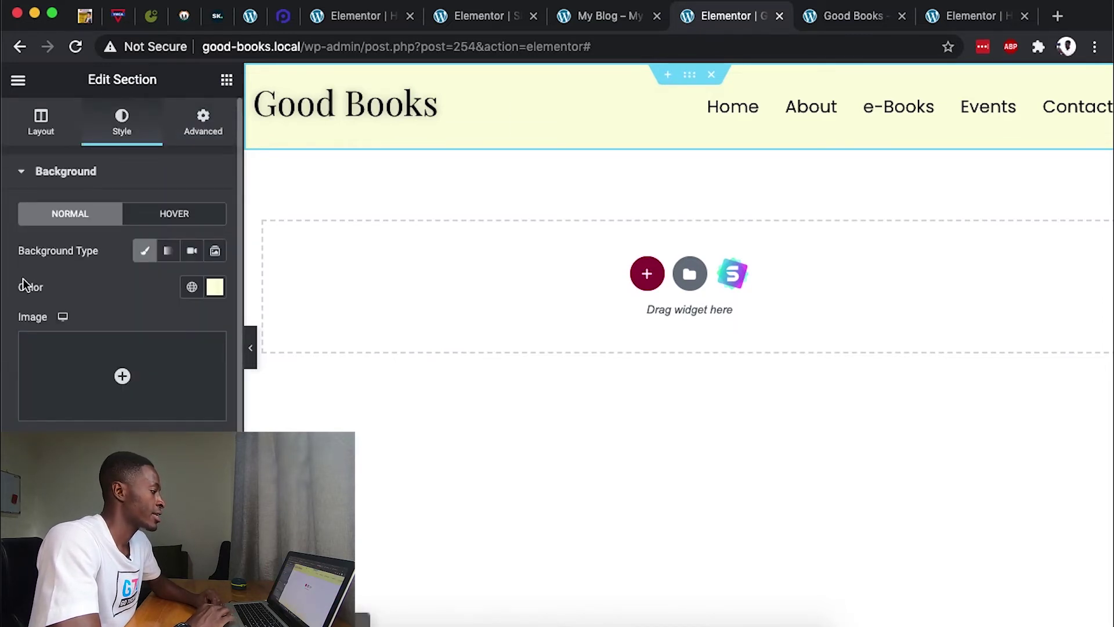
pyautogui.click(215, 288)
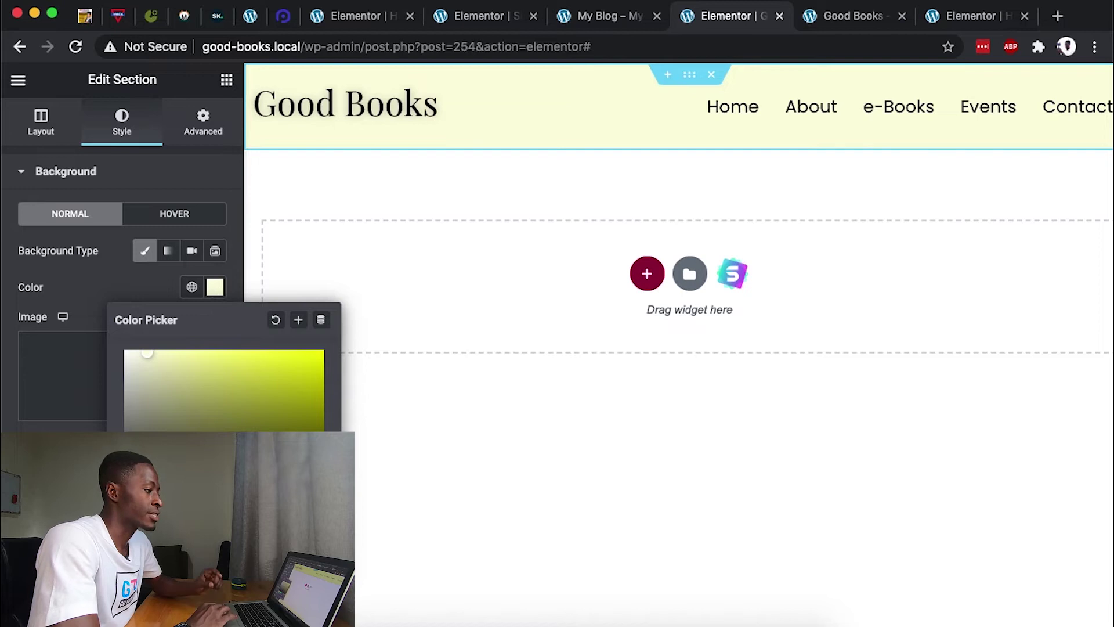
pyautogui.moveTo(321, 528); pyautogui.dragTo(313, 529)
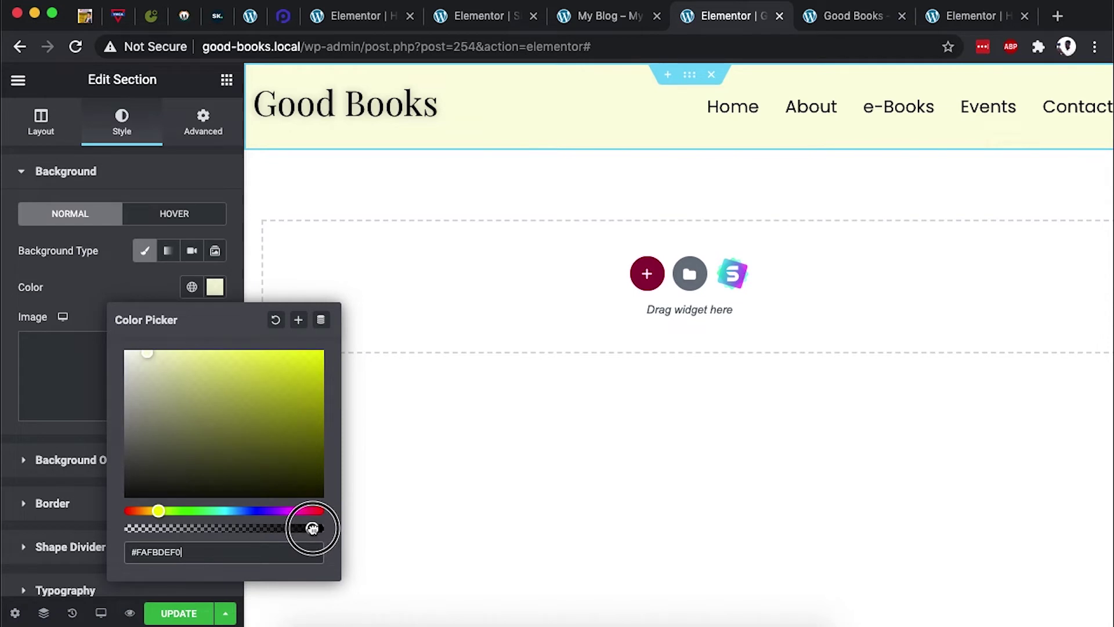
pyautogui.click(364, 405)
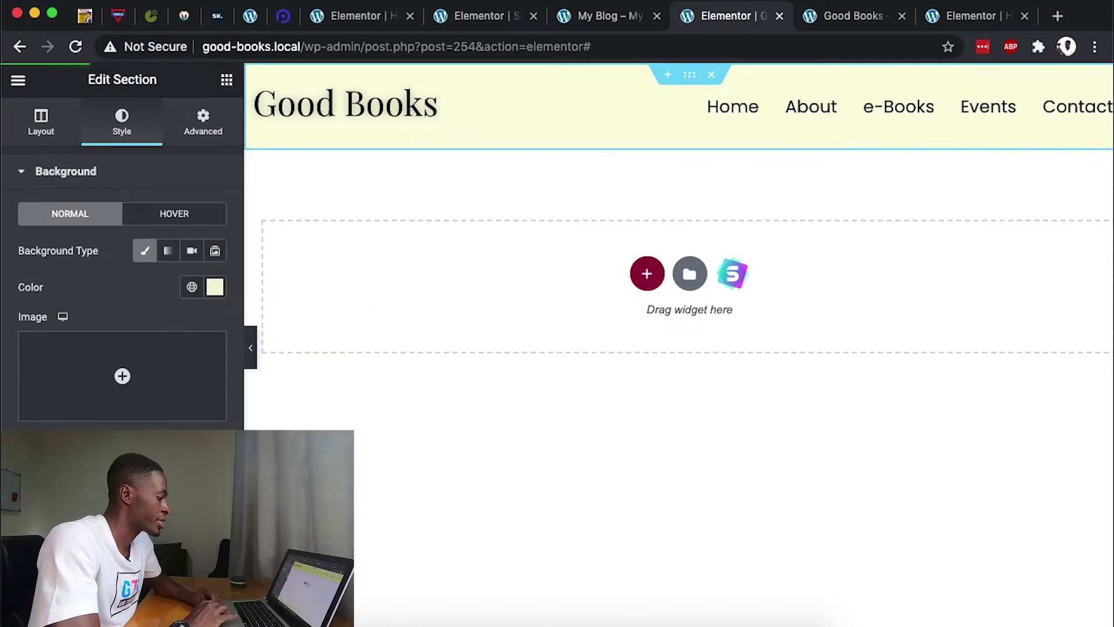
pyautogui.hotkey('ctrl', 'Tab')
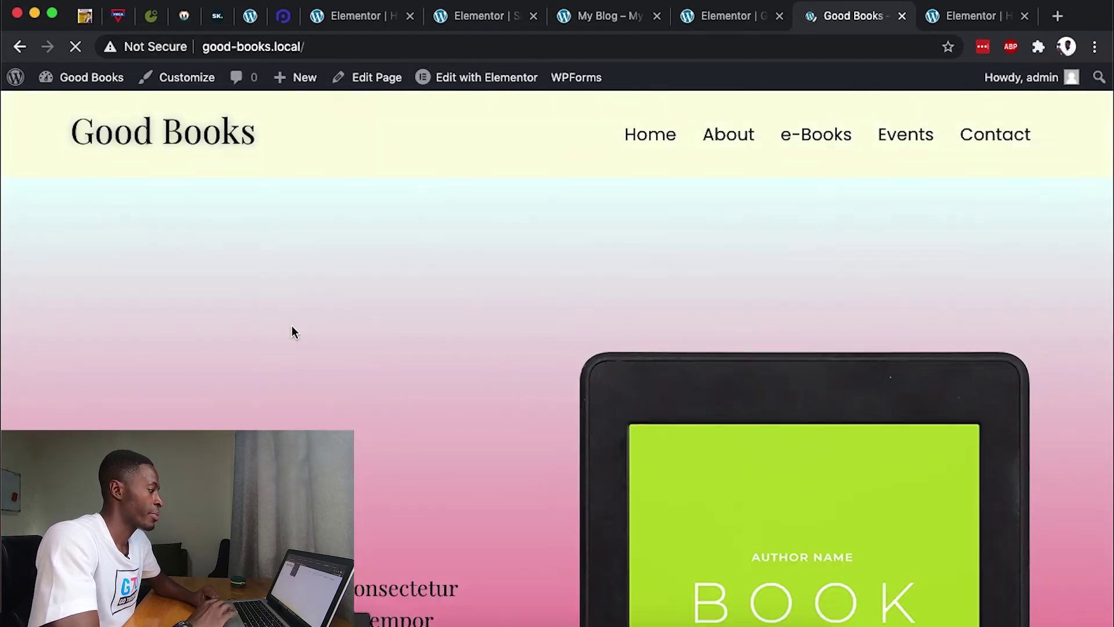
# - Examine how the semi-transparent sticky header looks over the different homepage sections
pyautogui.scroll(-3, 292, 332)
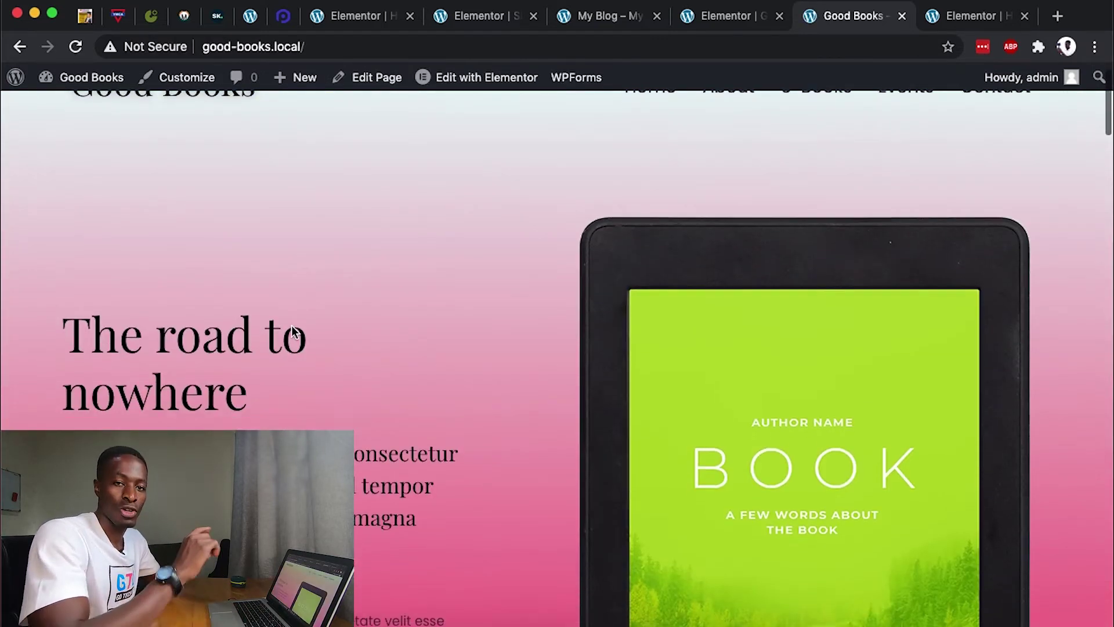
pyautogui.scroll(-5, 292, 332)
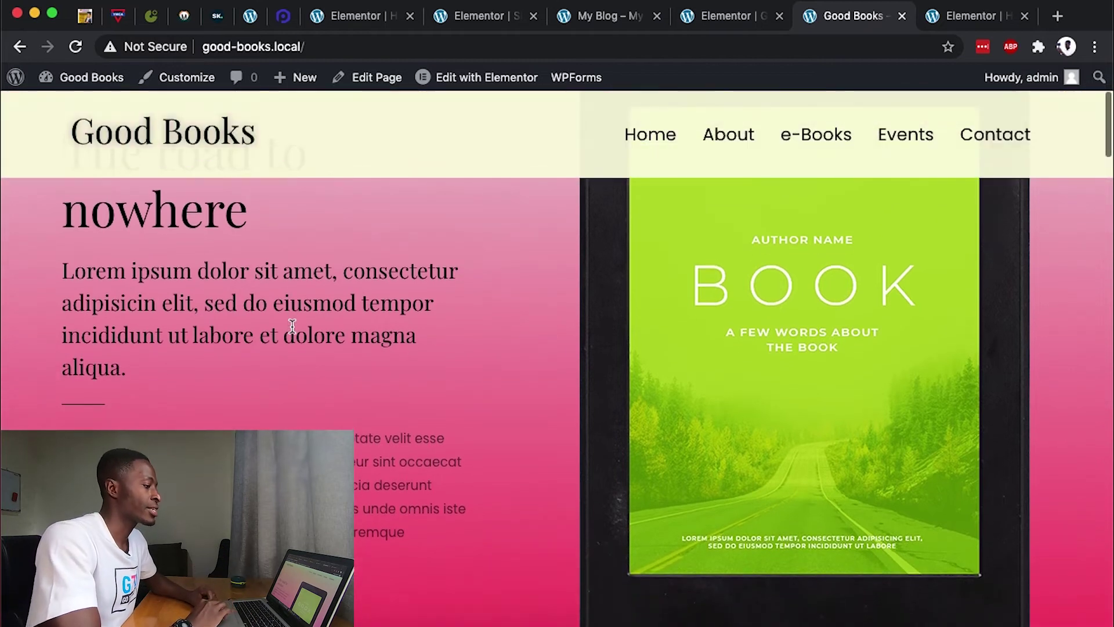
pyautogui.scroll(-6, 292, 327)
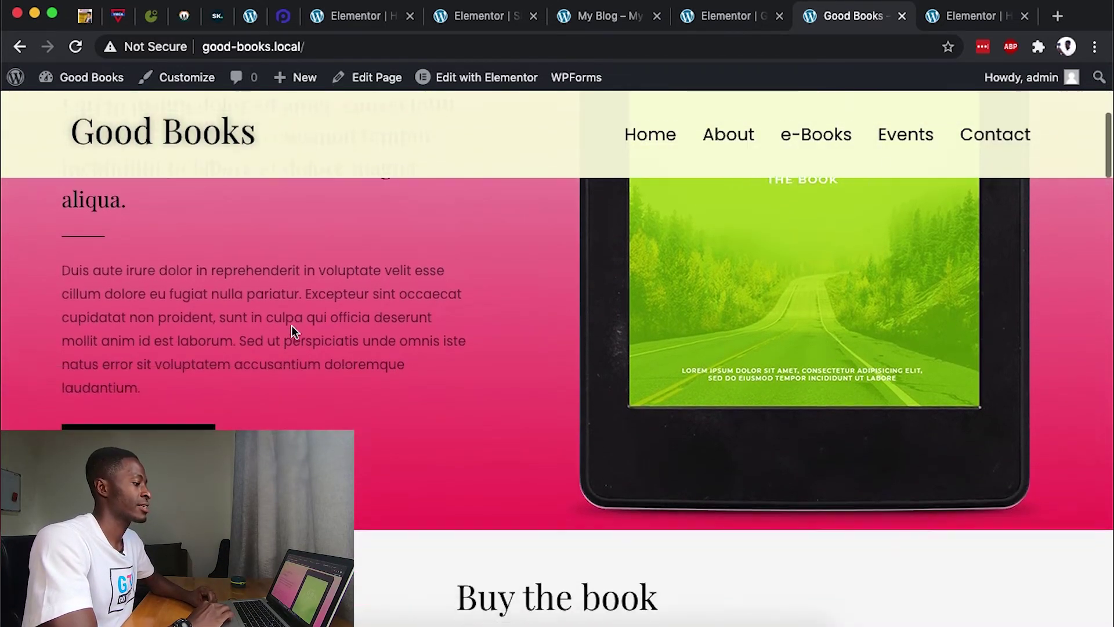
pyautogui.scroll(-14, 292, 327)
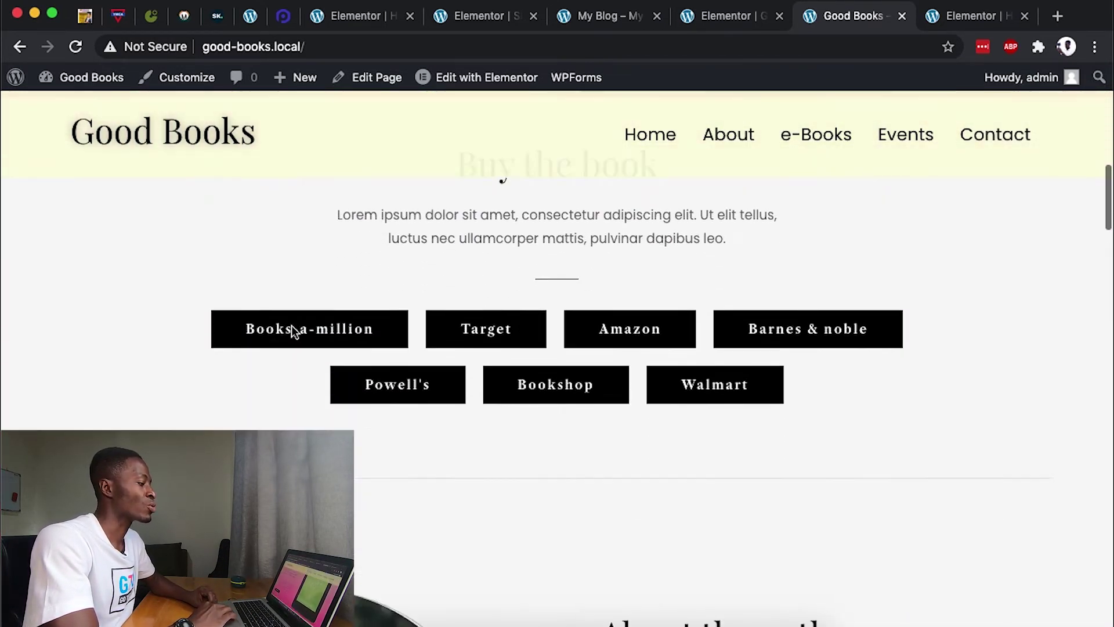
pyautogui.scroll(-13, 292, 329)
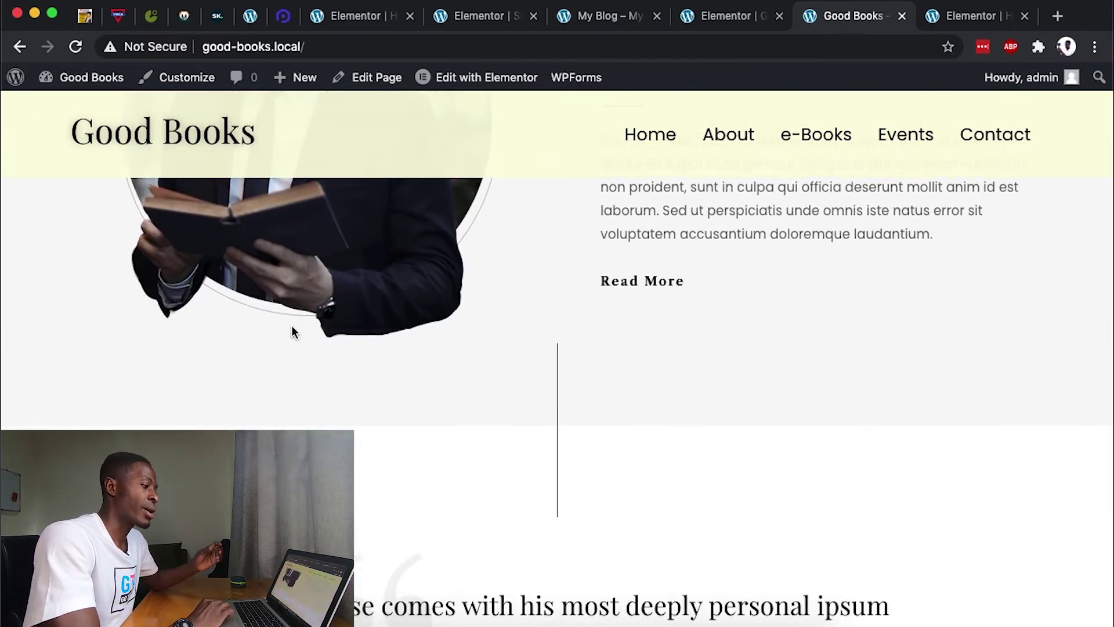
pyautogui.scroll(-9, 292, 331)
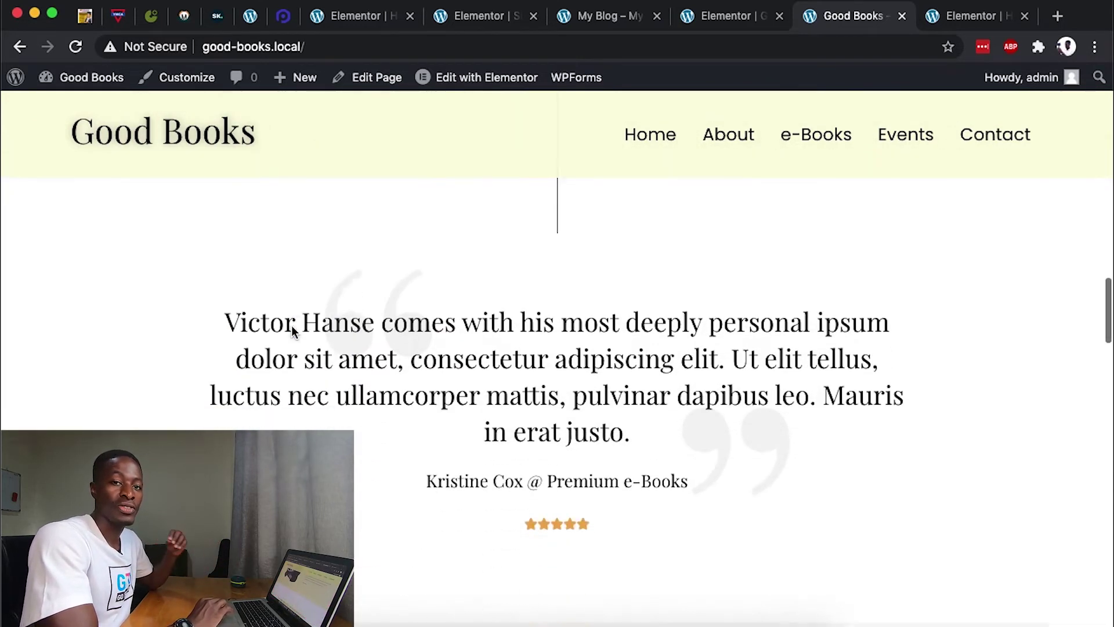
pyautogui.scroll(-20, 292, 328)
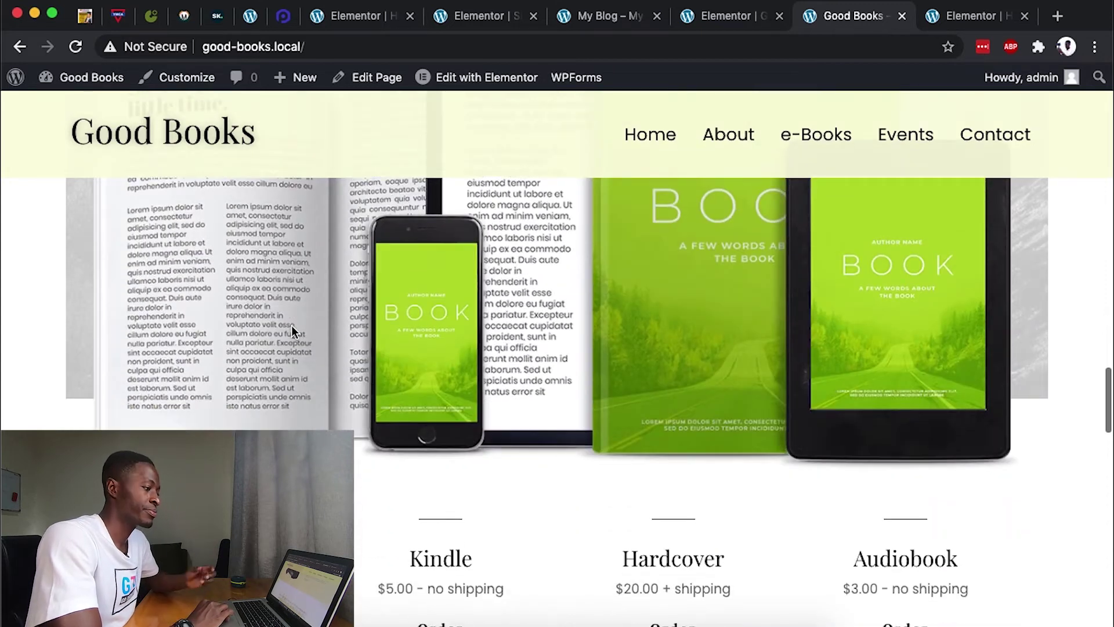
pyautogui.scroll(-20, 292, 330)
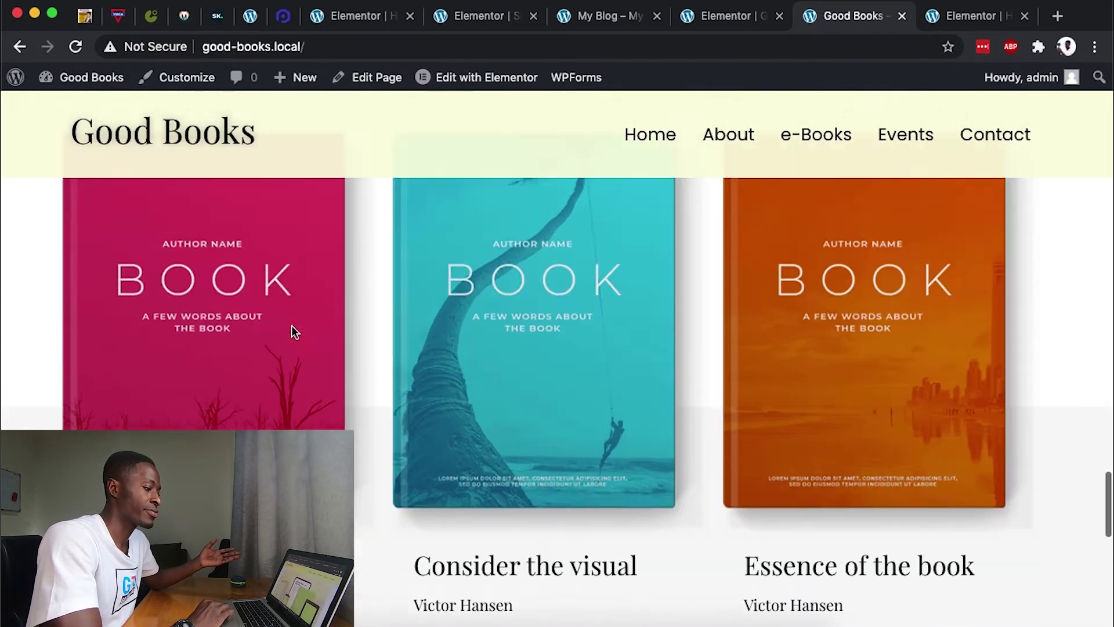
pyautogui.scroll(10, 292, 325)
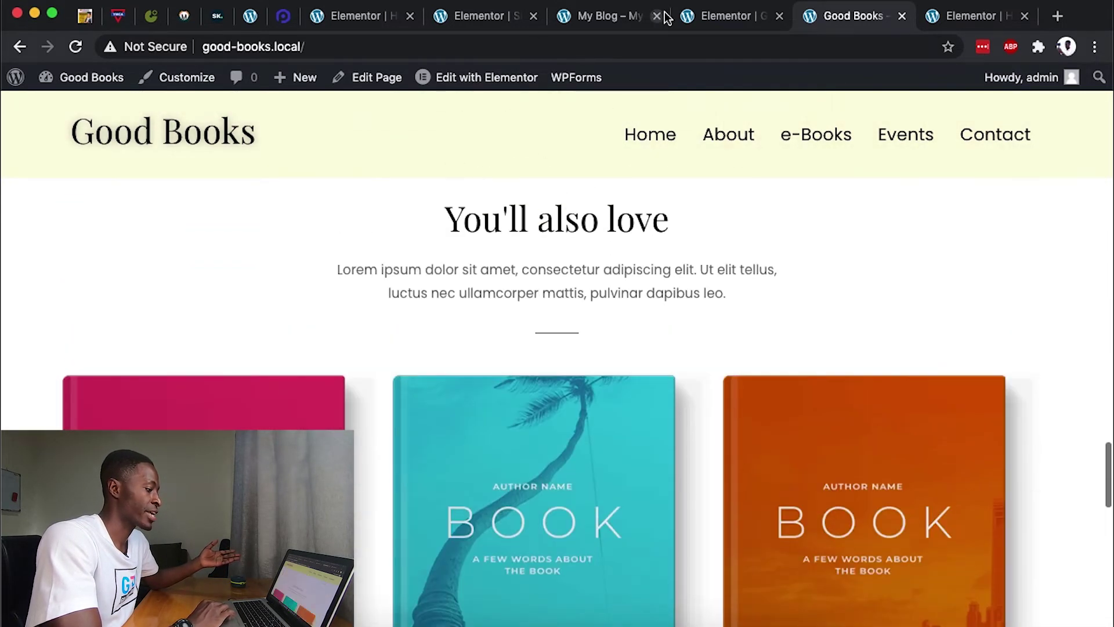
# - In the header section's Sticky Header Effects settings, turn on the Background Color change after scrolling
pyautogui.click(727, 17)
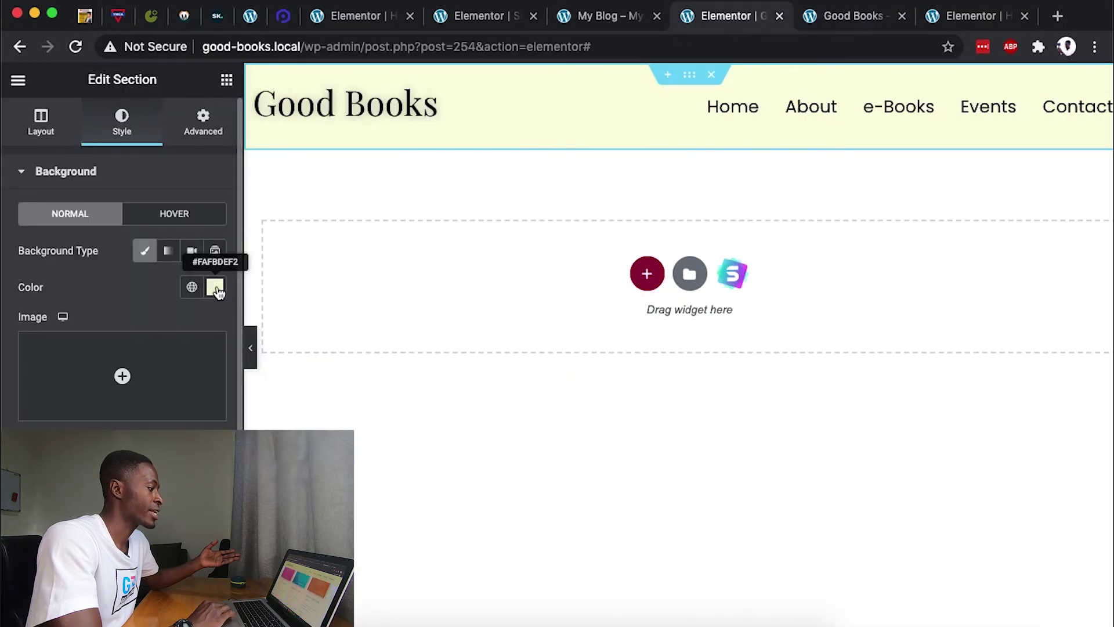
pyautogui.click(216, 287)
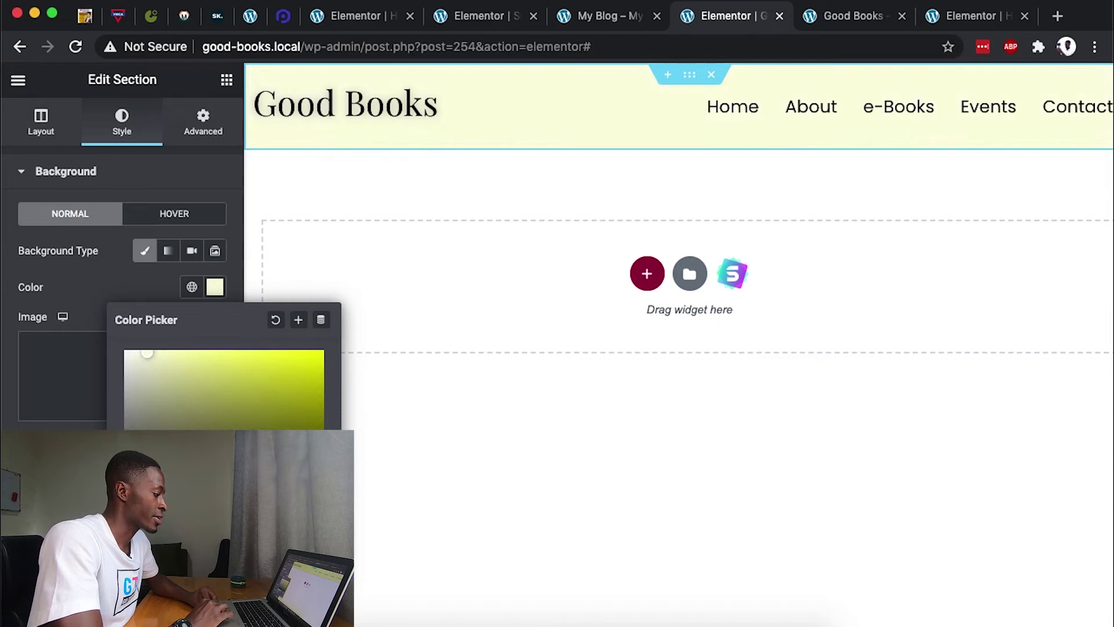
pyautogui.click(116, 295)
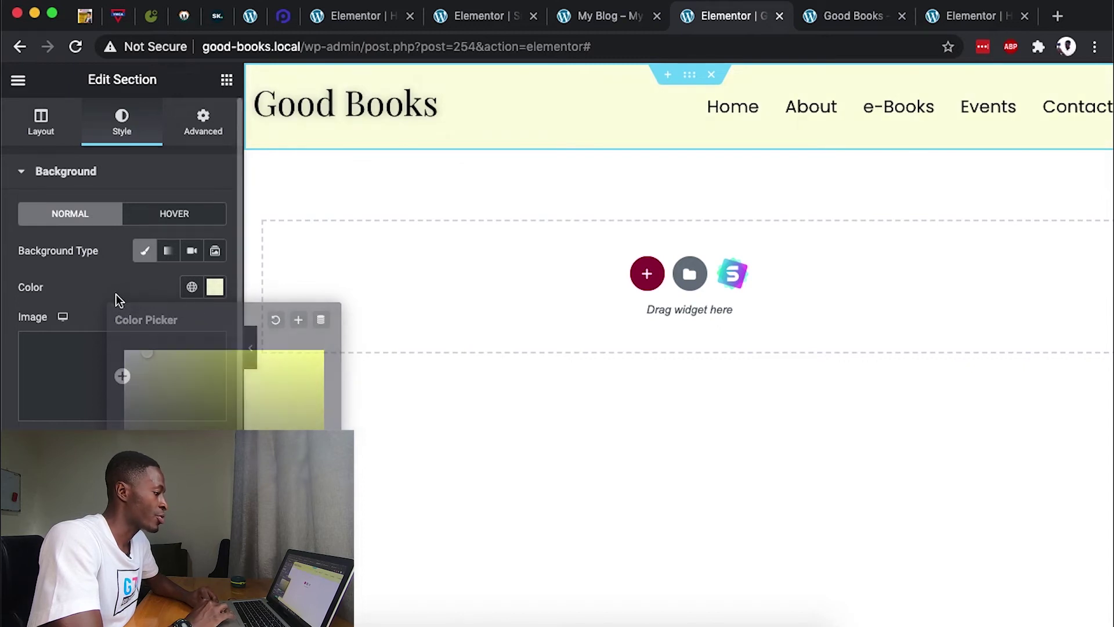
pyautogui.click(203, 122)
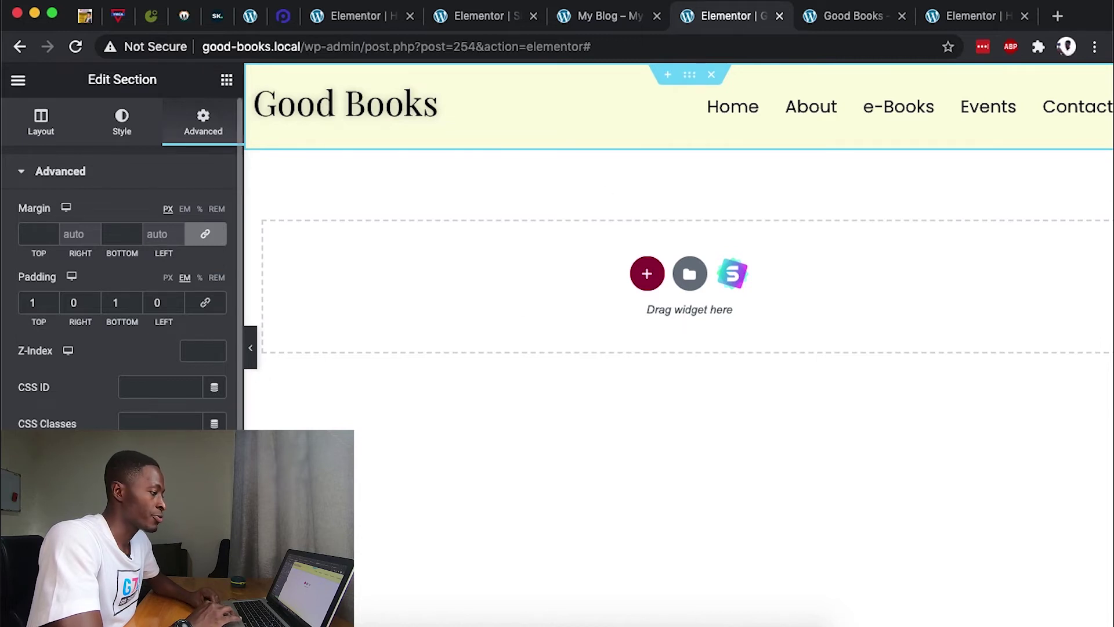
pyautogui.scroll(-15, 122, 261)
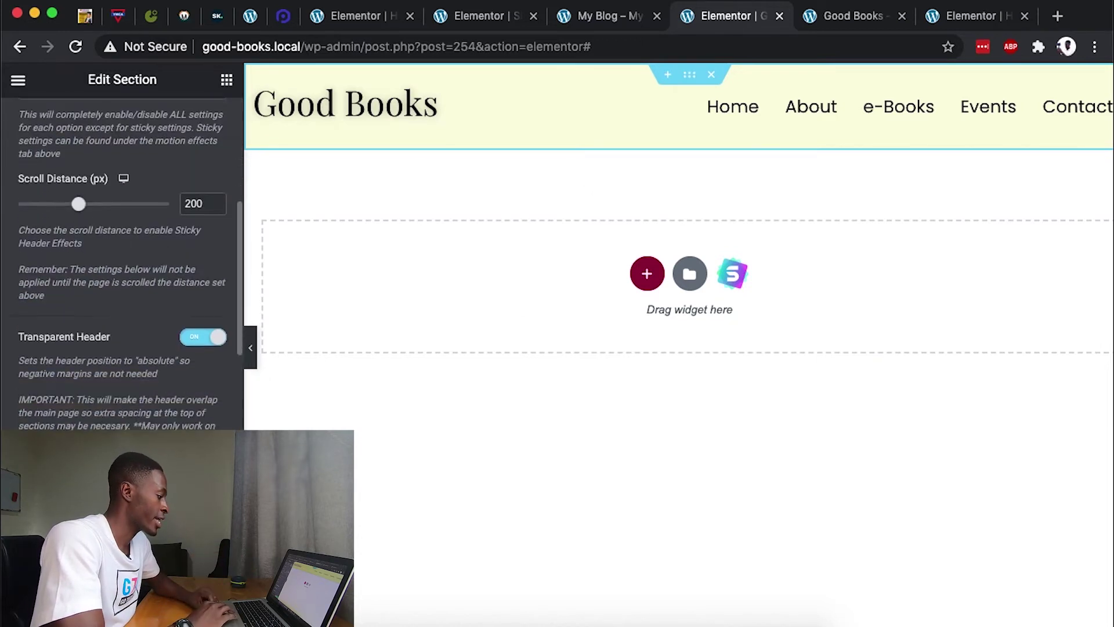
pyautogui.scroll(-5, 85, 308)
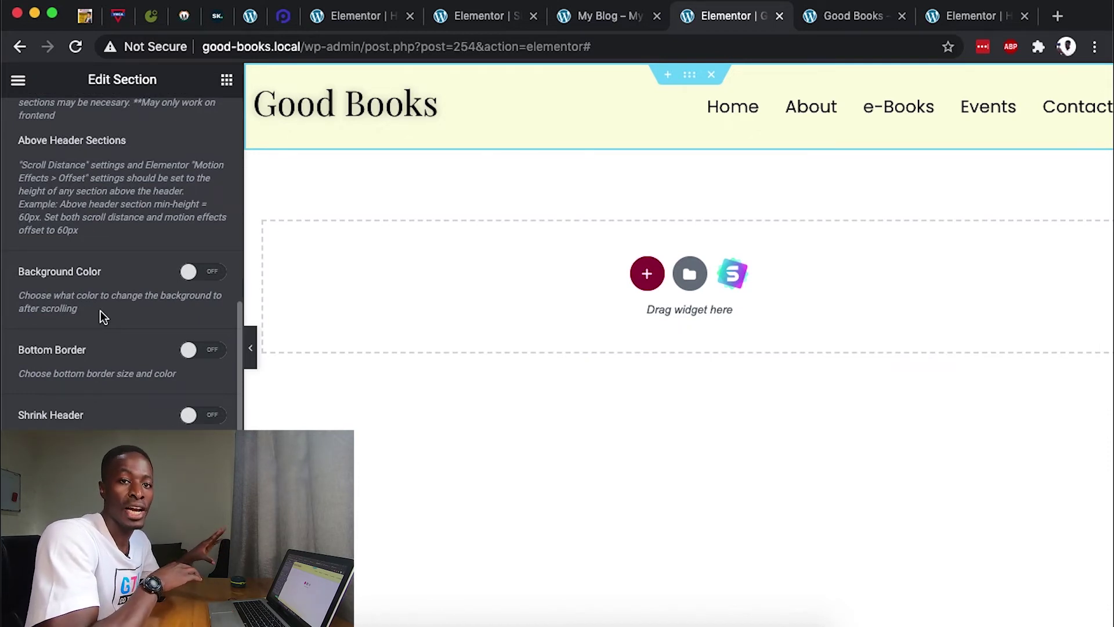
pyautogui.click(214, 274)
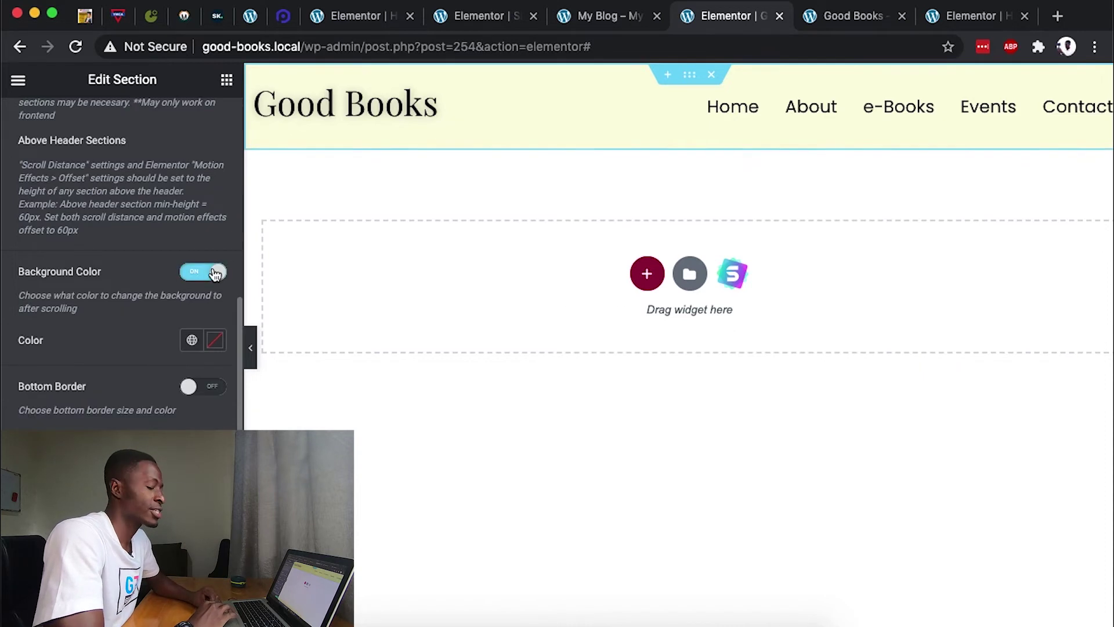
# - Set the after-scroll background colour to light aqua, about #BEFFFC with slightly reduced opacity, and save the header
pyautogui.click(216, 341)
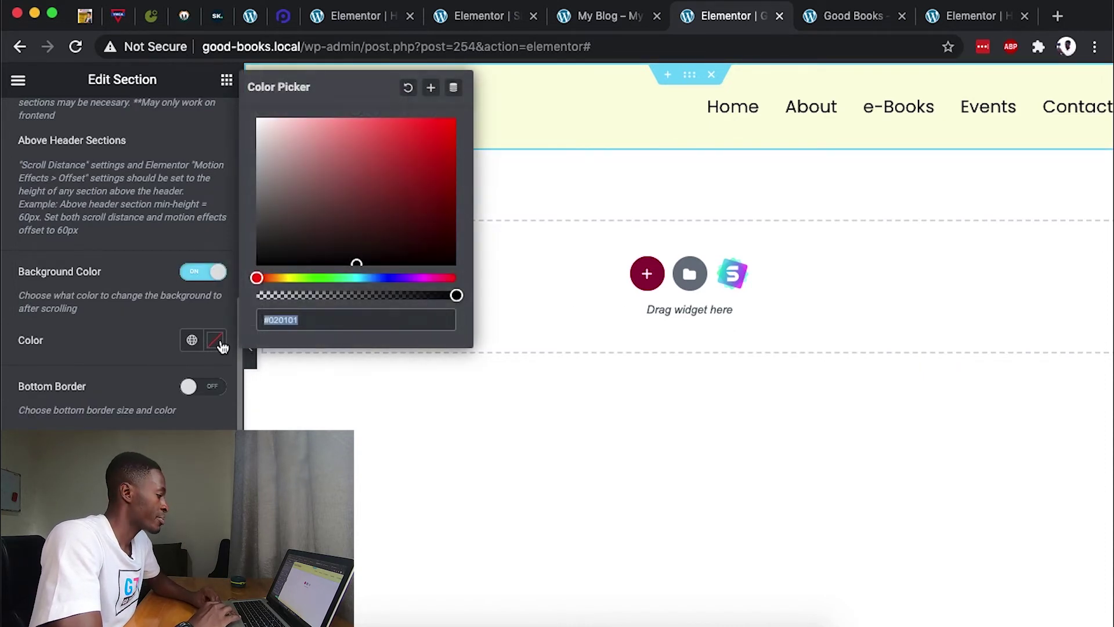
pyautogui.click(355, 279)
pyautogui.moveTo(355, 263); pyautogui.dragTo(360, 186)
pyautogui.click(359, 259)
pyautogui.moveTo(359, 259); pyautogui.dragTo(309, 118)
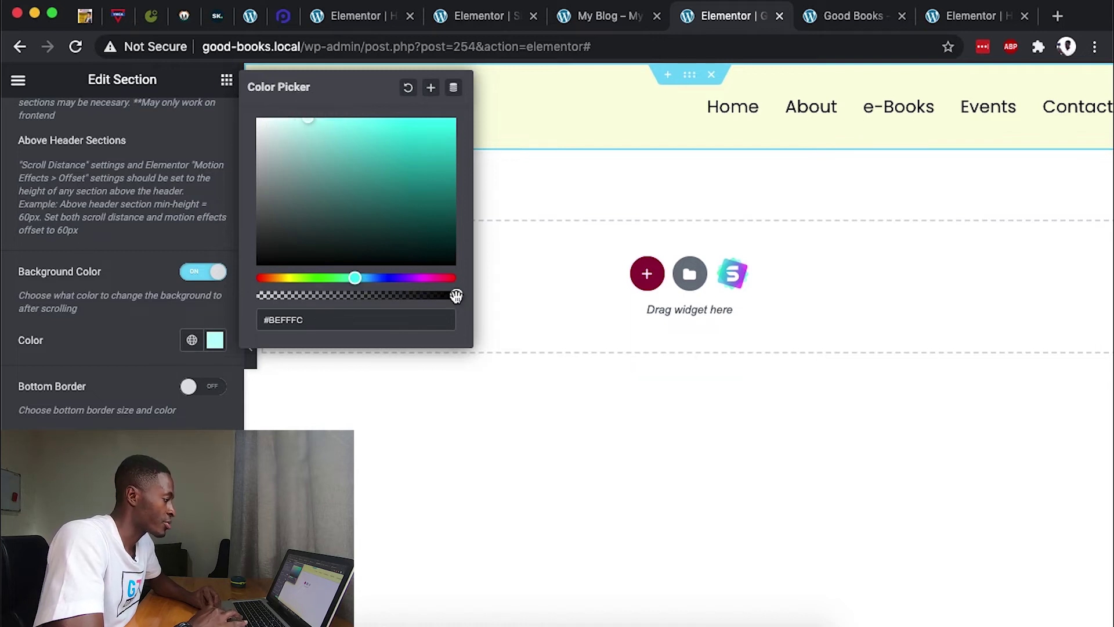
pyautogui.moveTo(457, 296); pyautogui.dragTo(448, 295)
pyautogui.press('Escape')
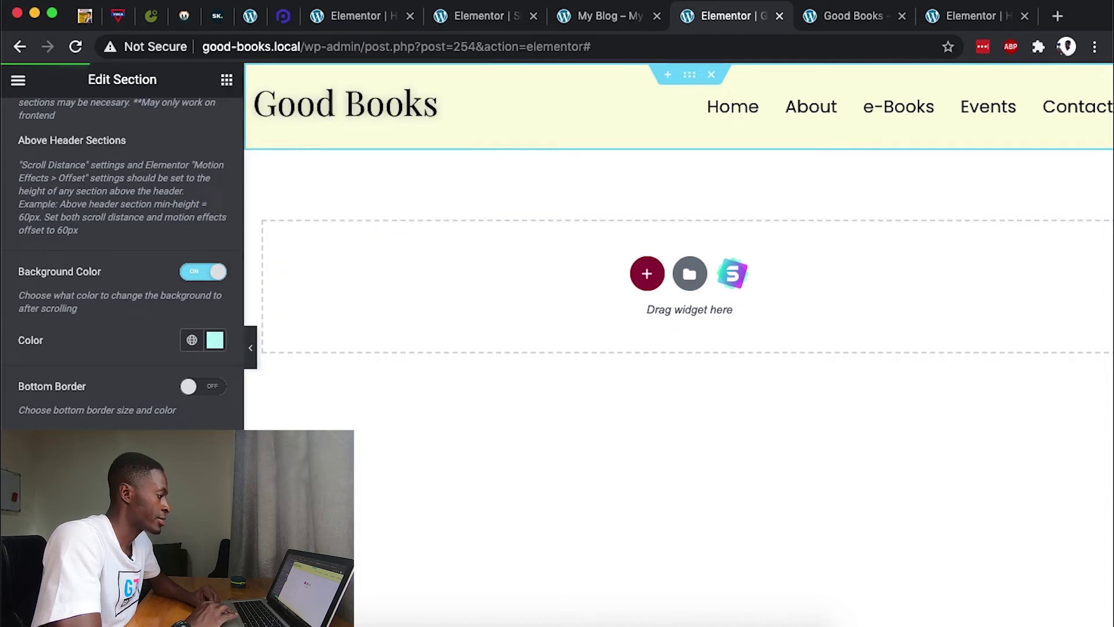
# - Load the live homepage and check the header's background colour after scrolling
pyautogui.hotkey('ctrl', 'Tab')
pyautogui.click(143, 138)
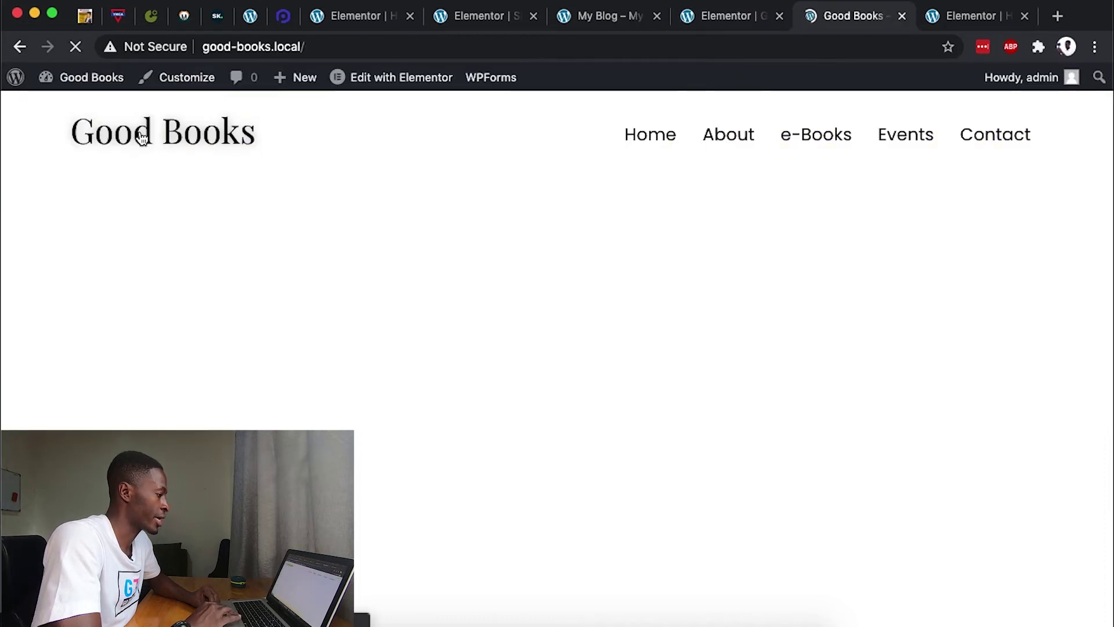
pyautogui.scroll(-10, 227, 256)
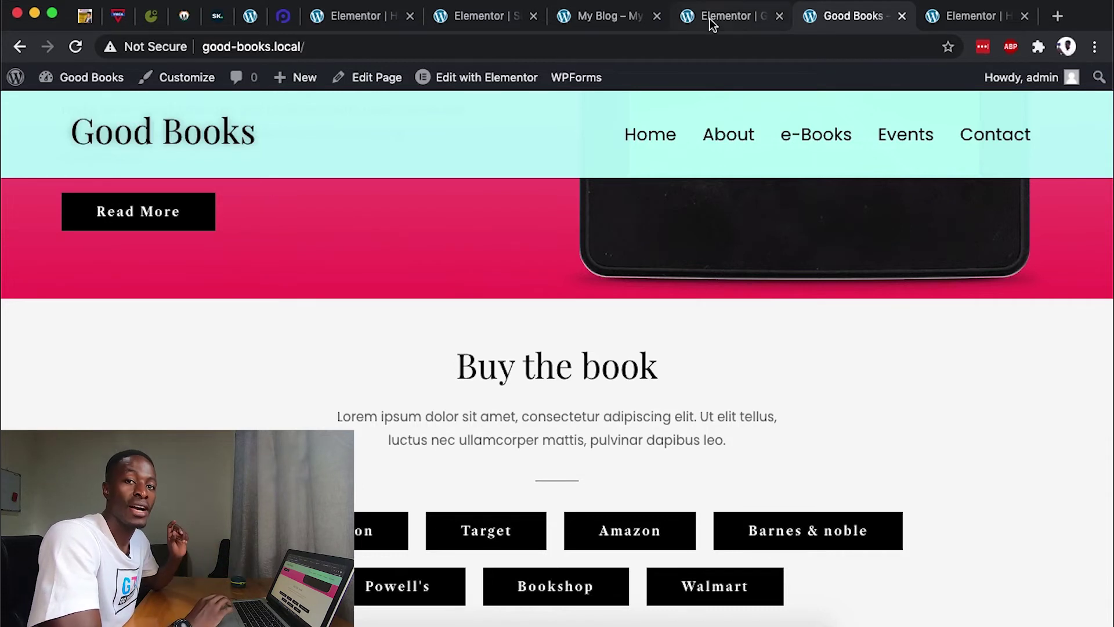
# - Turn off Transparent Header for the header section, save, and check the header's colour change on the homepage
pyautogui.click(733, 22)
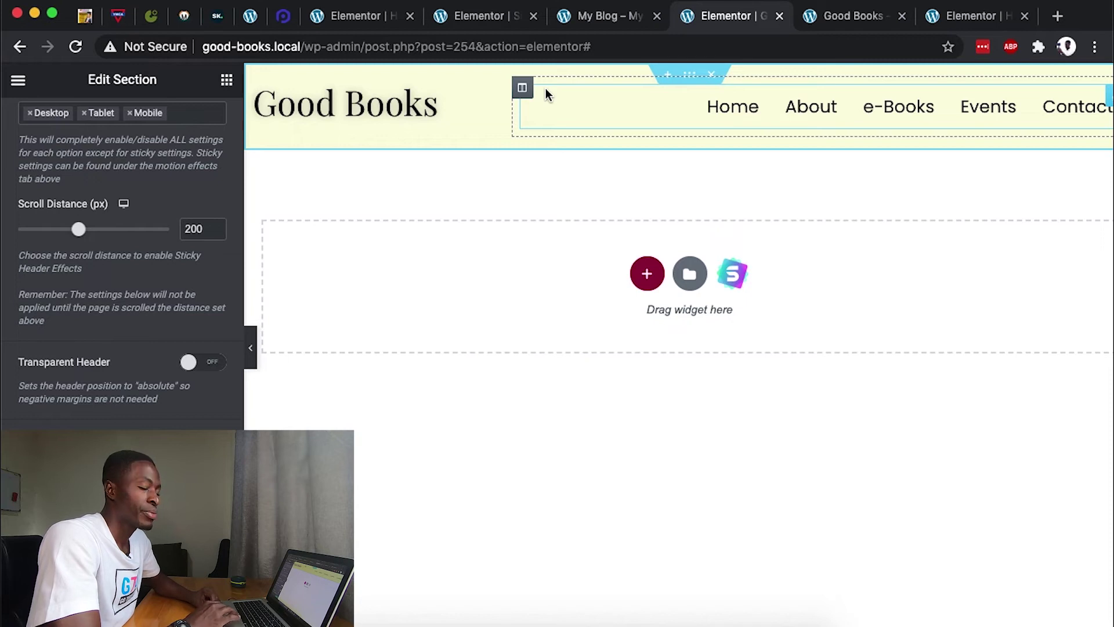
pyautogui.click(866, 20)
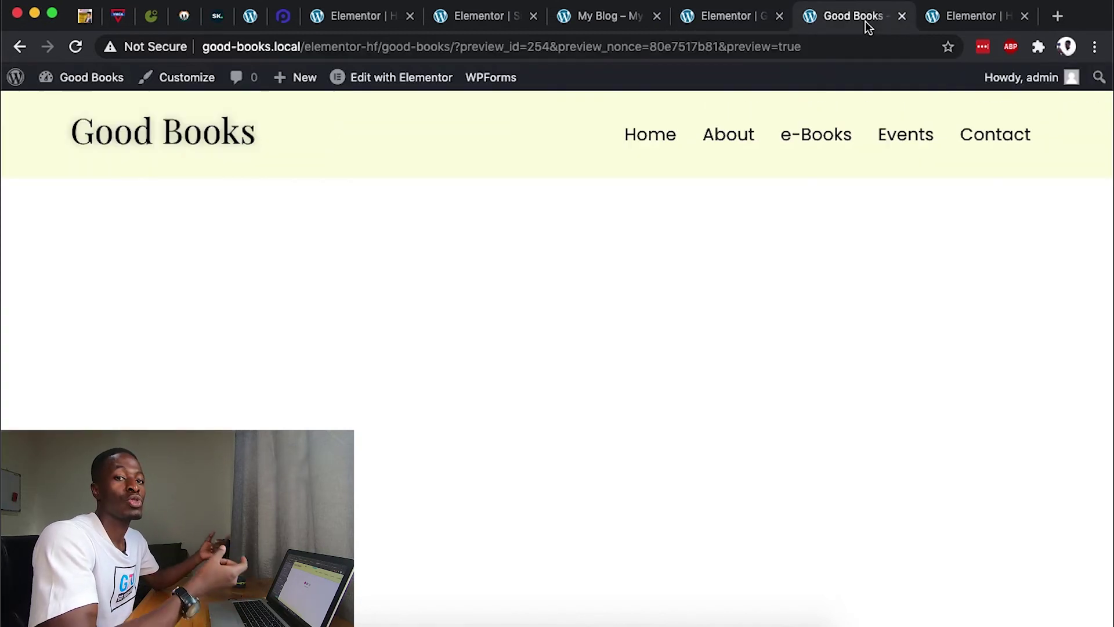
pyautogui.click(119, 141)
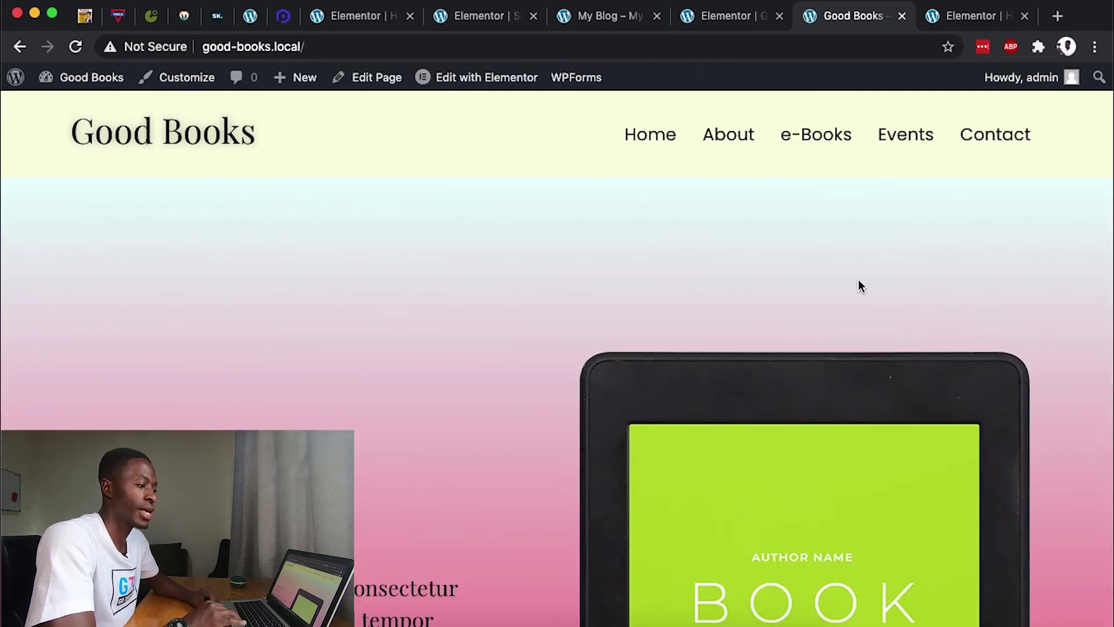
pyautogui.scroll(-5, 858, 280)
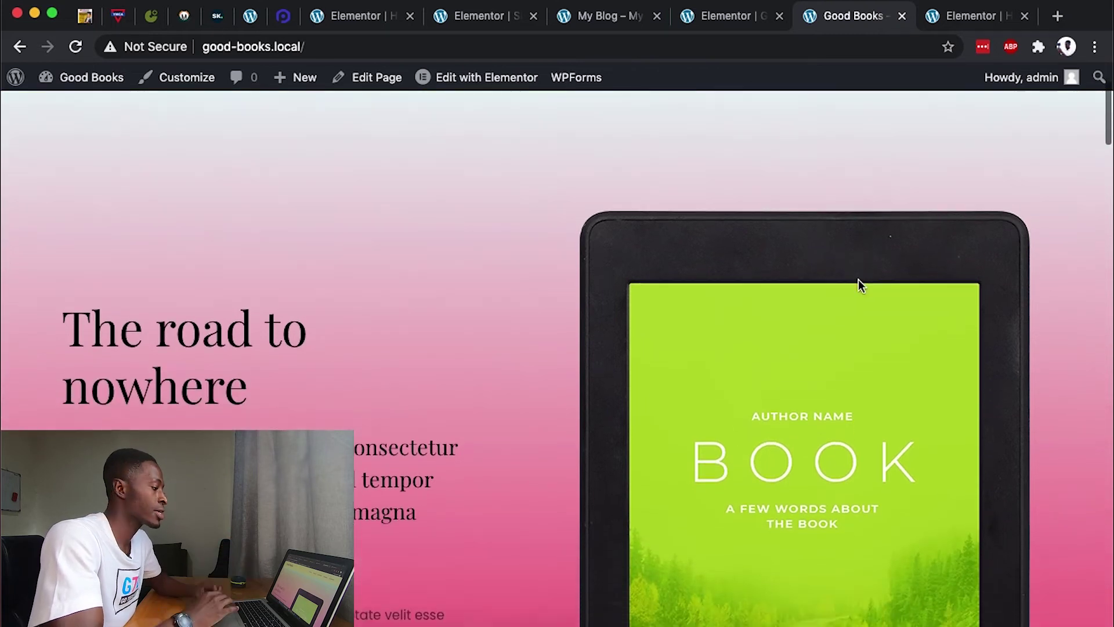
pyautogui.scroll(-3, 858, 279)
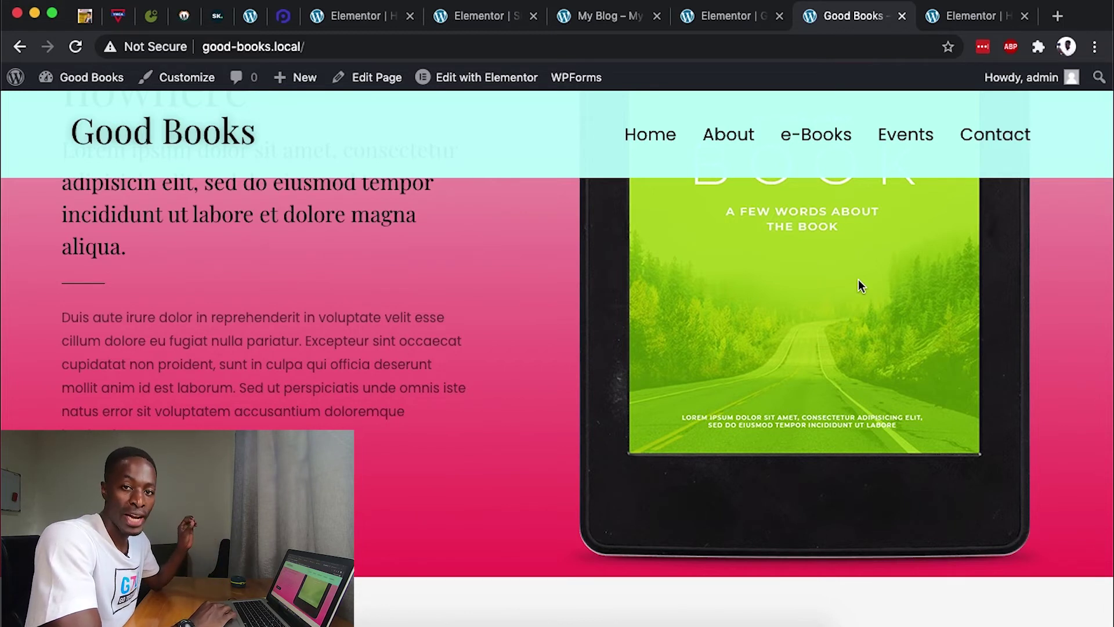
# - Turn on Shrink Header for the header section, set the header height to 40 px, and save
pyautogui.click(718, 14)
pyautogui.scroll(-5, 140, 395)
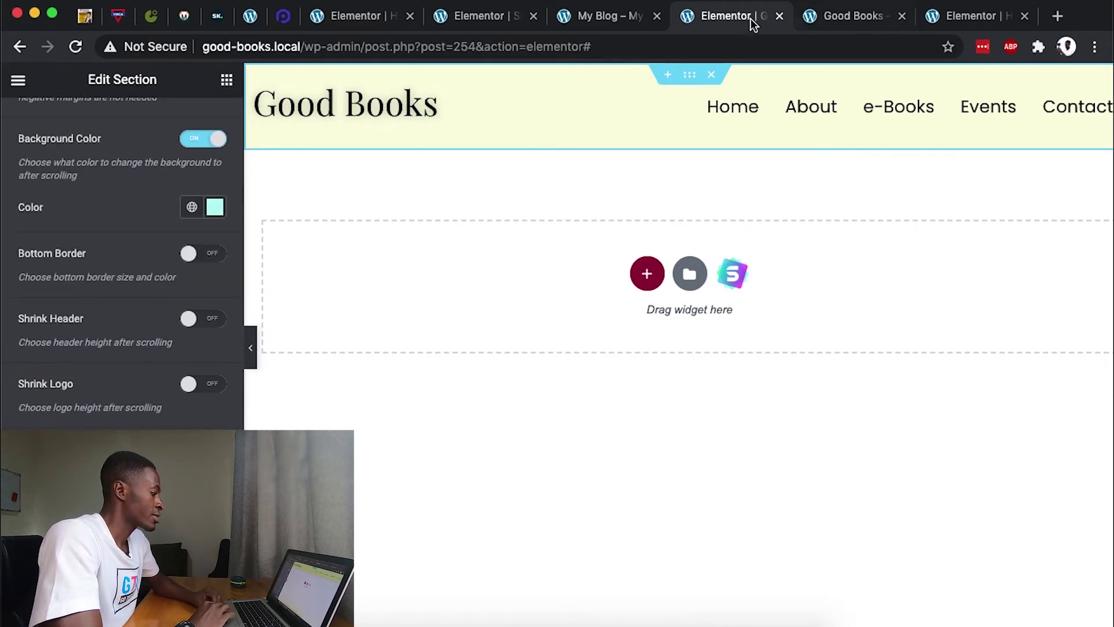
pyautogui.click(609, 14)
pyautogui.hotkey('ctrl', 'Tab')
pyautogui.hotkey('ctrl', 'Tab')
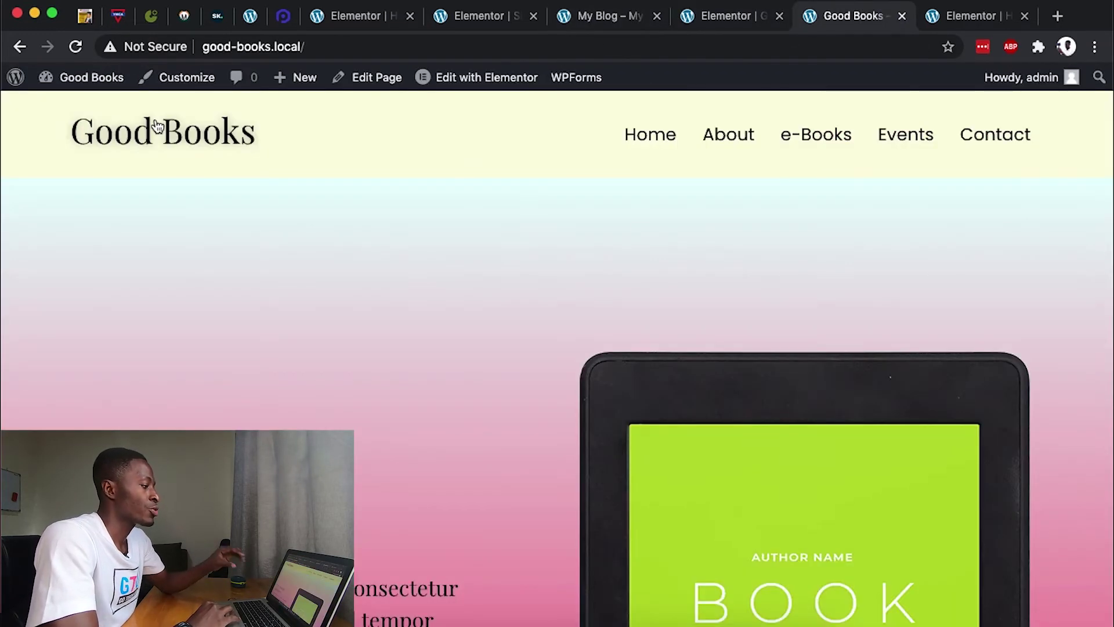
pyautogui.click(699, 22)
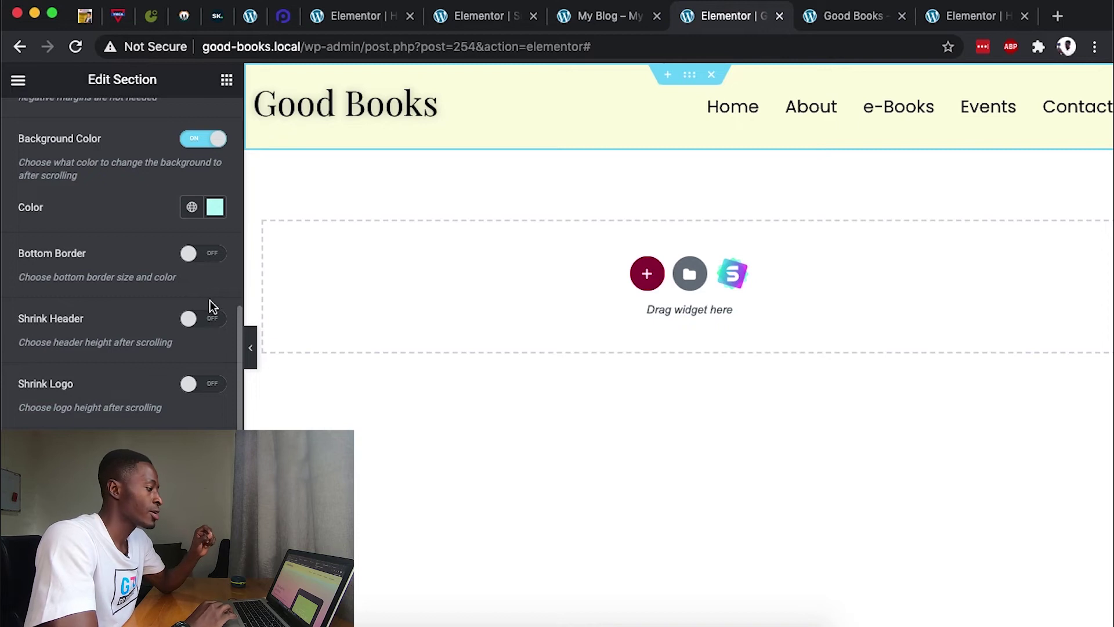
pyautogui.click(214, 320)
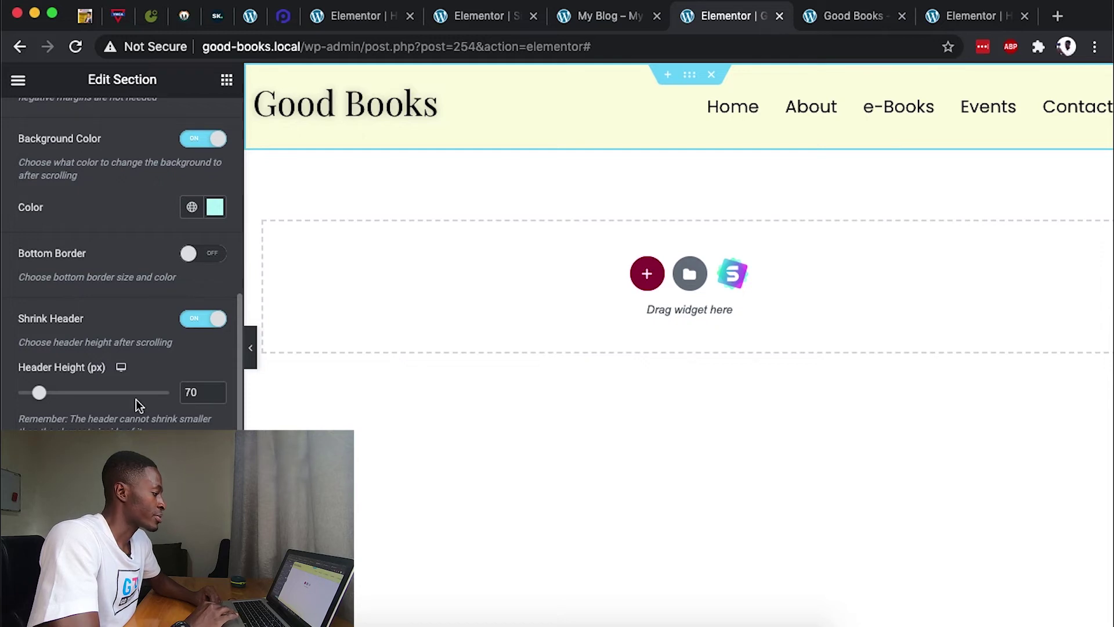
pyautogui.doubleClick(191, 393)
pyautogui.write('40')
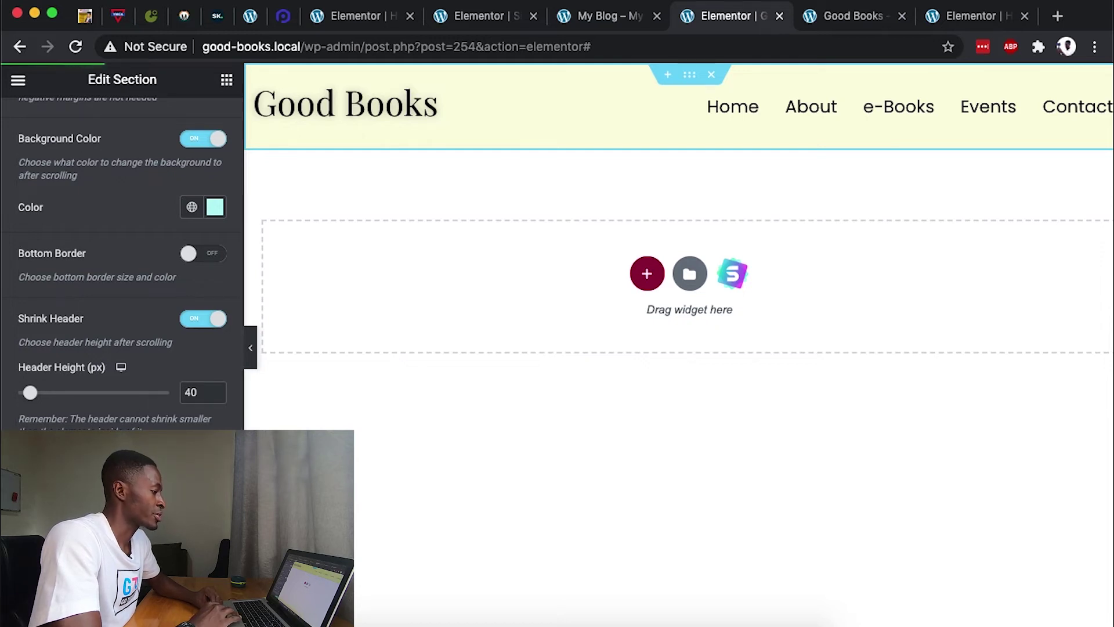
# - Check on the live homepage how the sticky header shrinks after scrolling
pyautogui.click(827, 16)
pyautogui.scroll(-5, 192, 328)
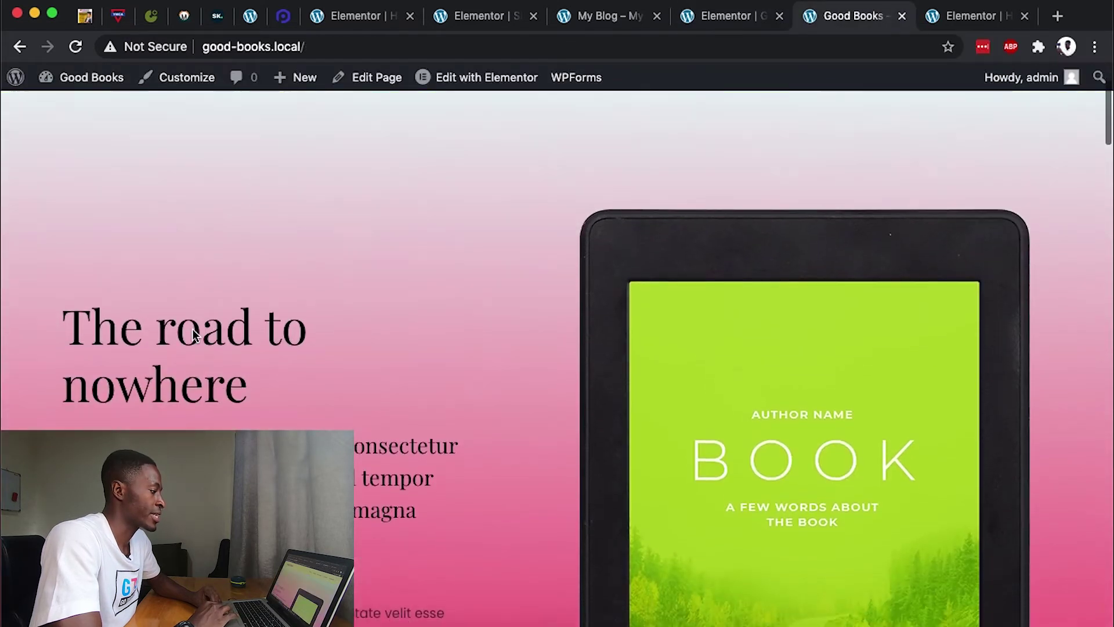
pyautogui.scroll(-3, 193, 328)
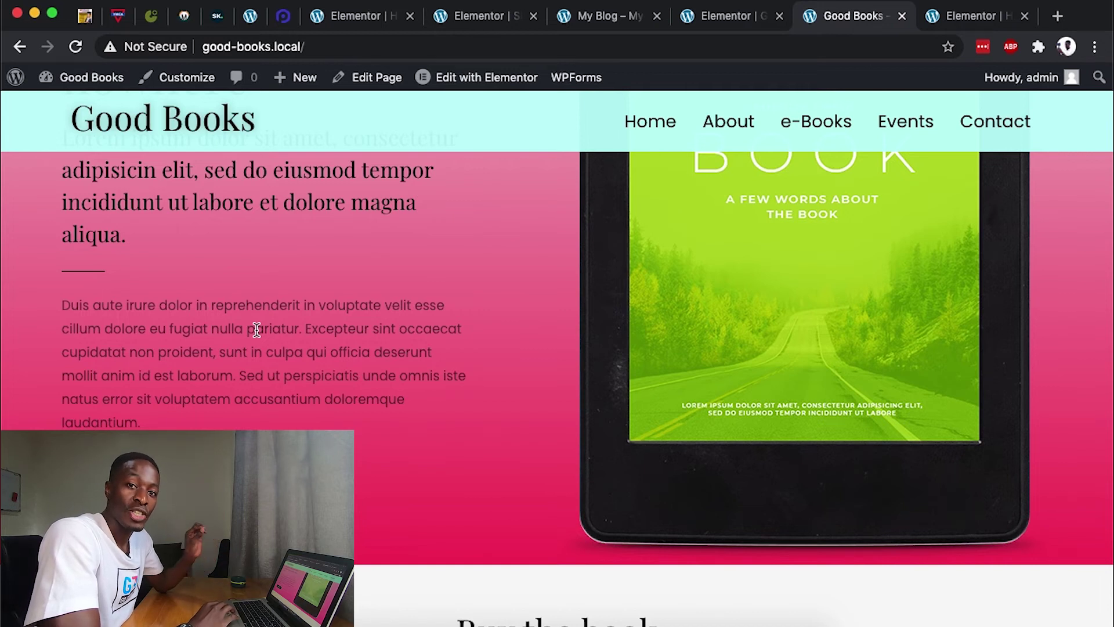
# - Turn Transparent Header back on for the header section, set the shrunk header height to 30 px, and save
pyautogui.click(715, 19)
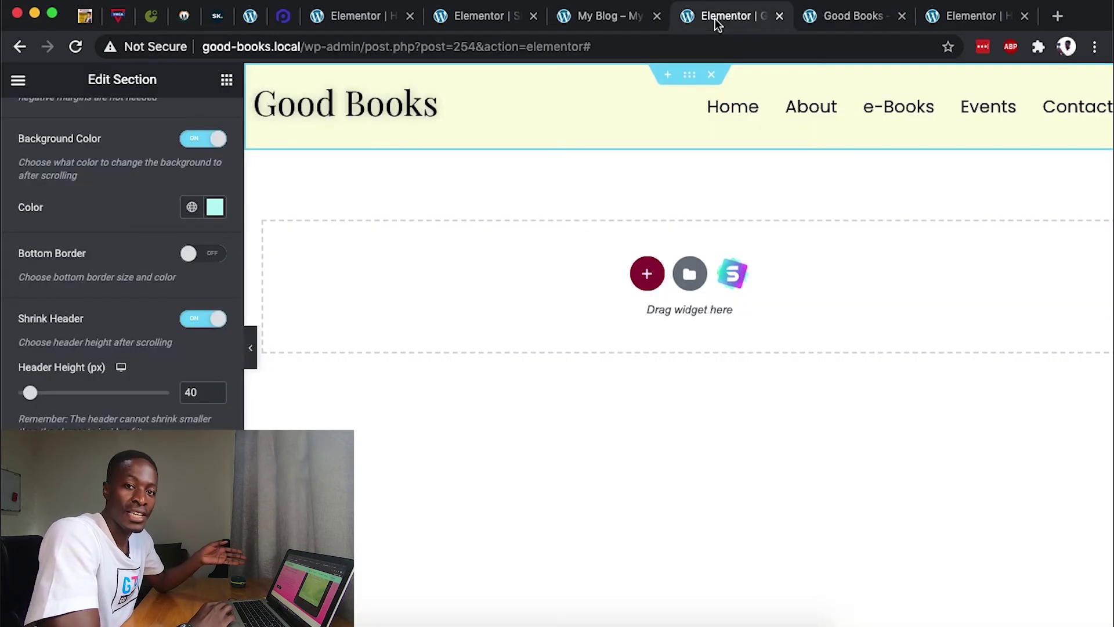
pyautogui.scroll(6, 113, 259)
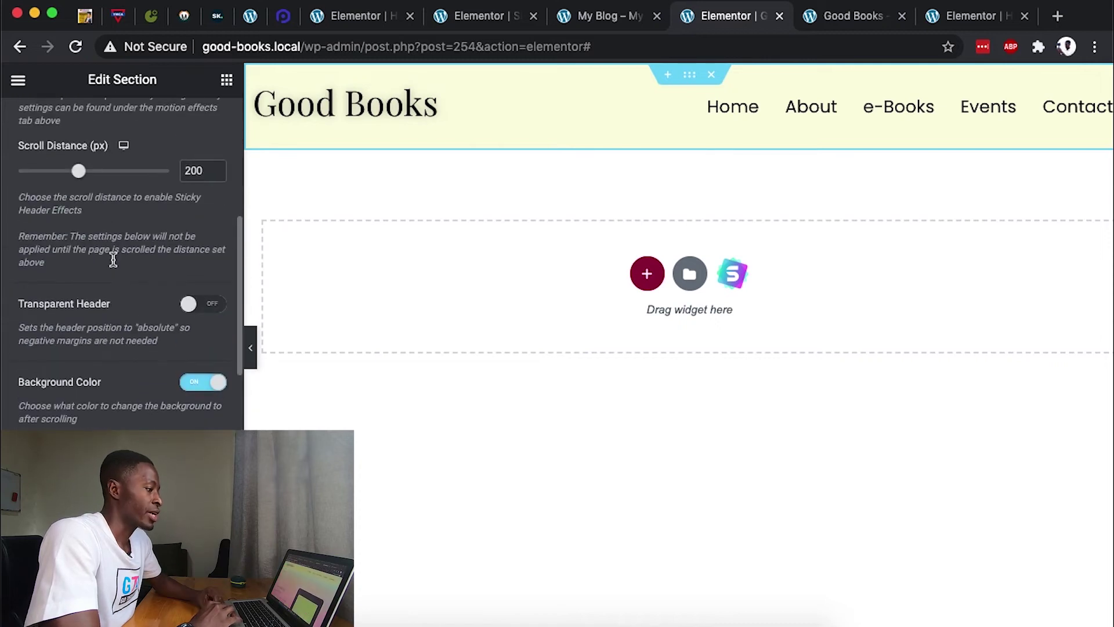
pyautogui.click(219, 393)
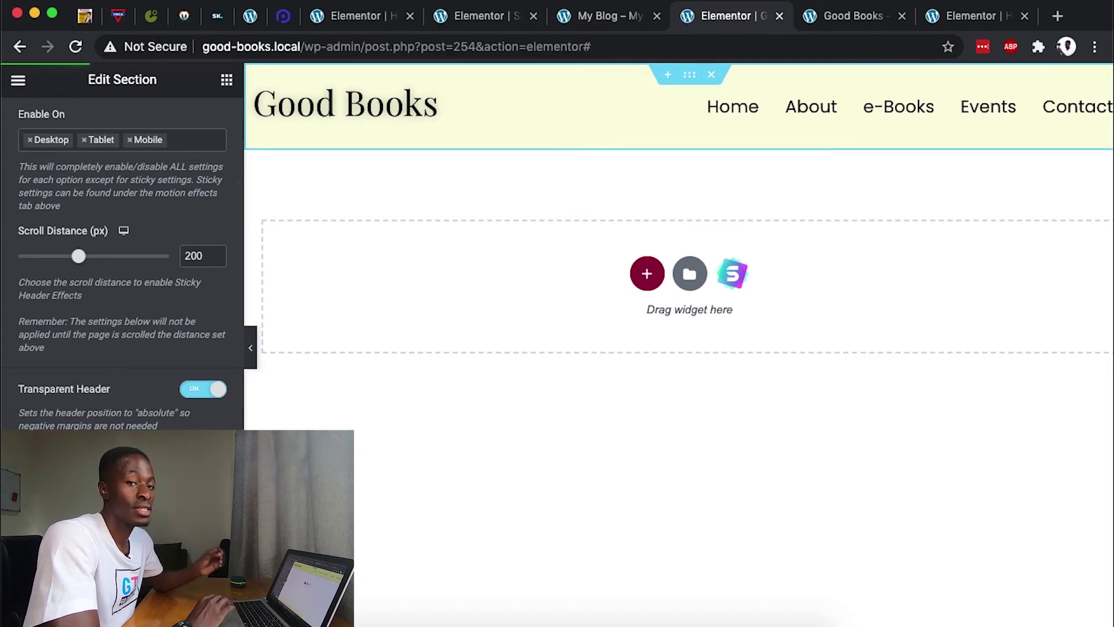
# - Load the live homepage and check how the transparent header looks before and after scrolling
pyautogui.click(839, 18)
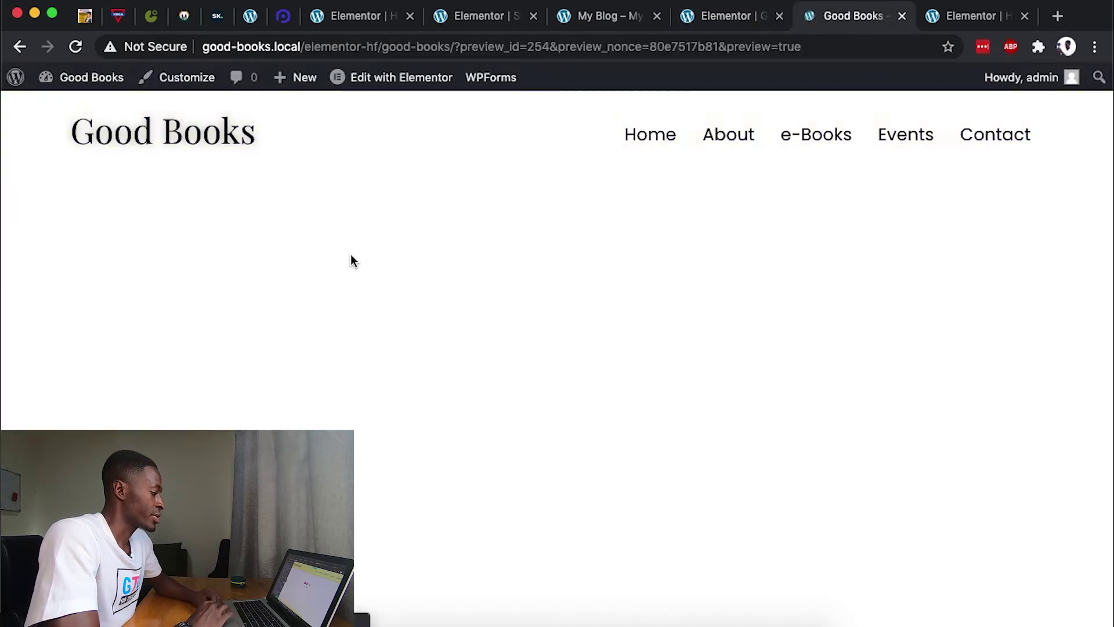
pyautogui.click(209, 136)
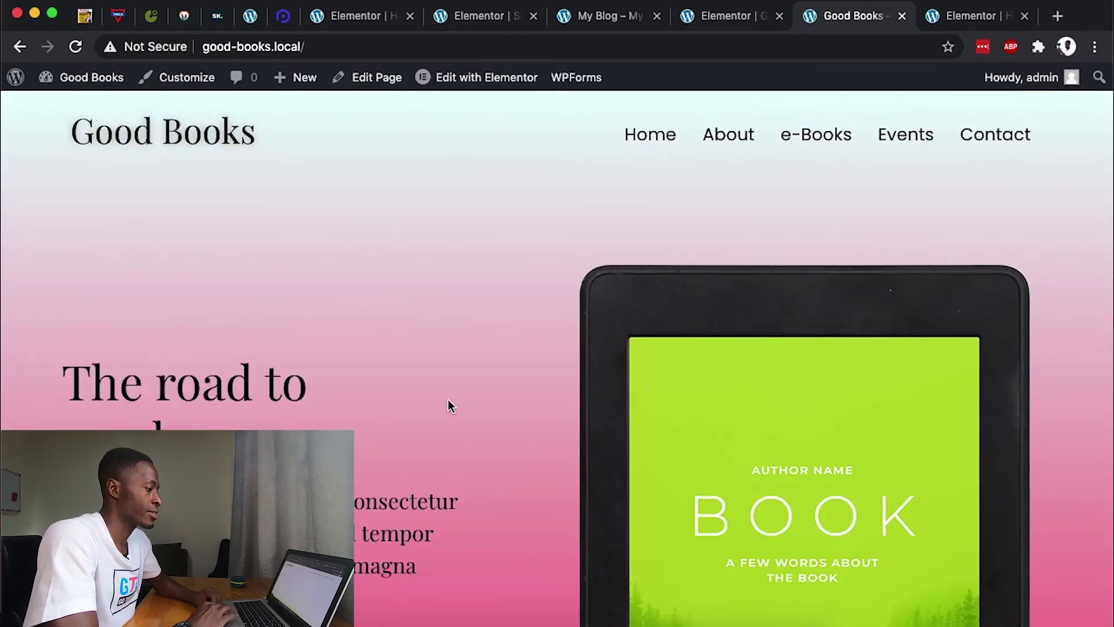
pyautogui.scroll(-3, 417, 441)
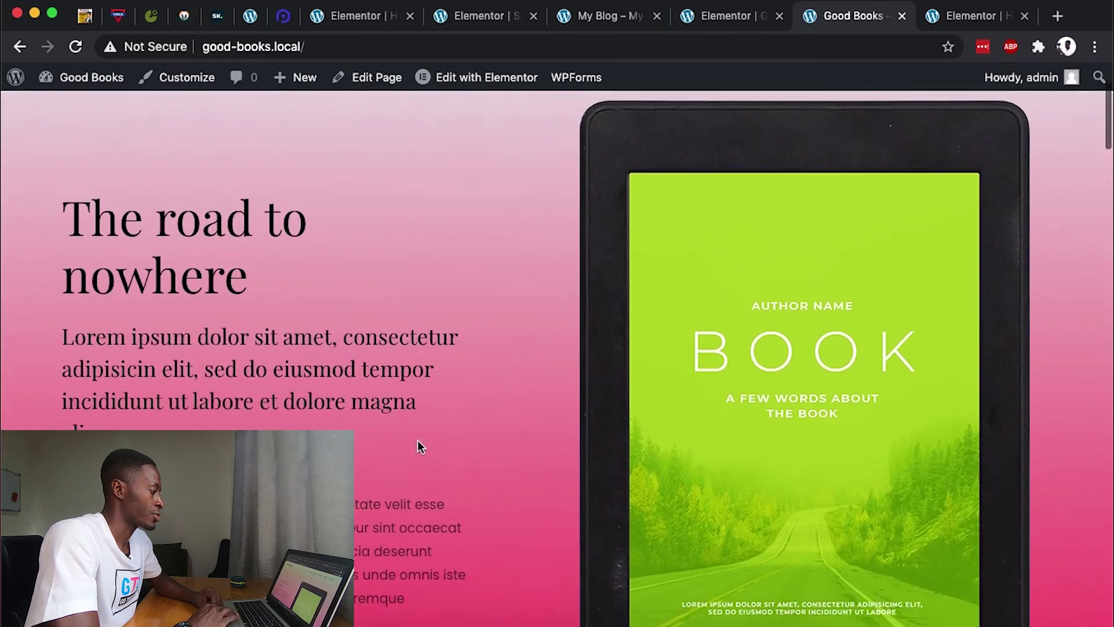
pyautogui.scroll(-3, 418, 441)
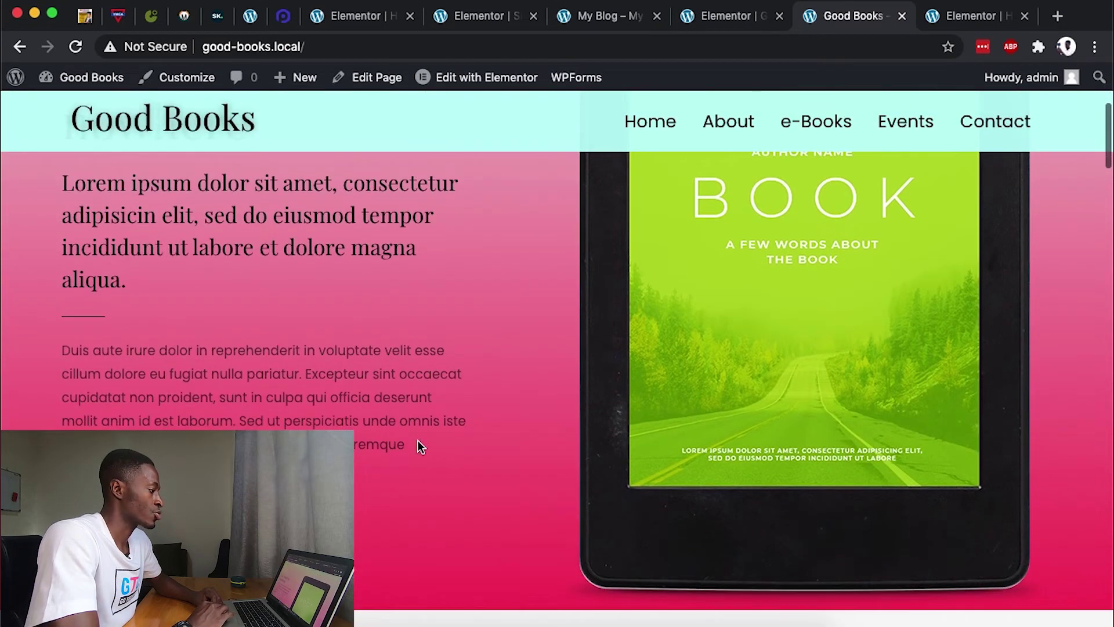
pyautogui.scroll(-15, 418, 442)
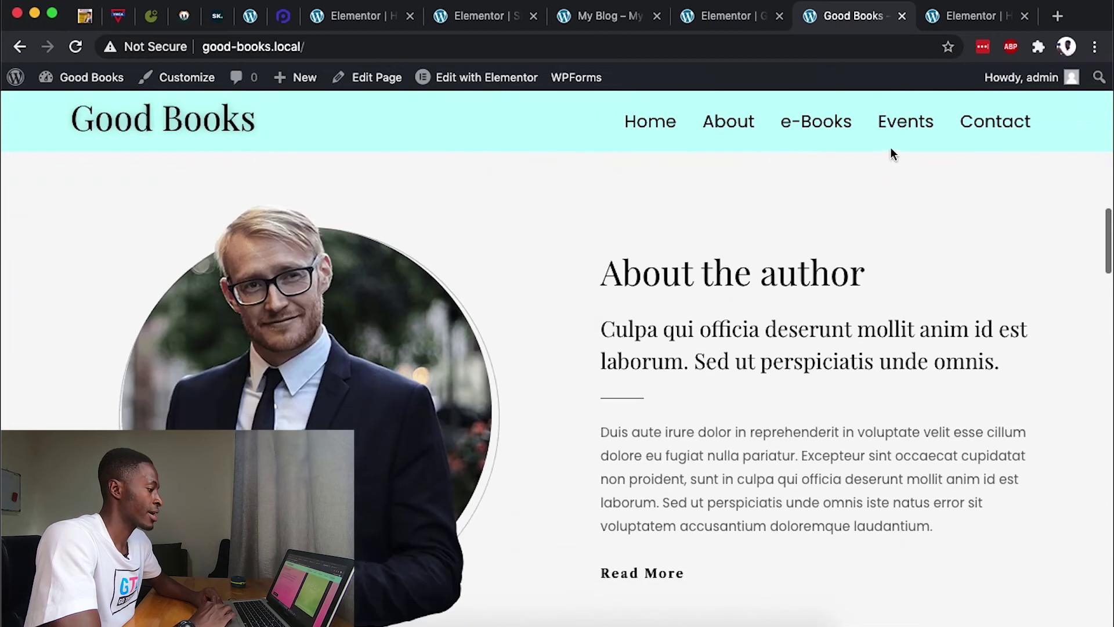
# - Turn on Blur Background in the header section's Sticky Header Effects and save the header
pyautogui.click(740, 24)
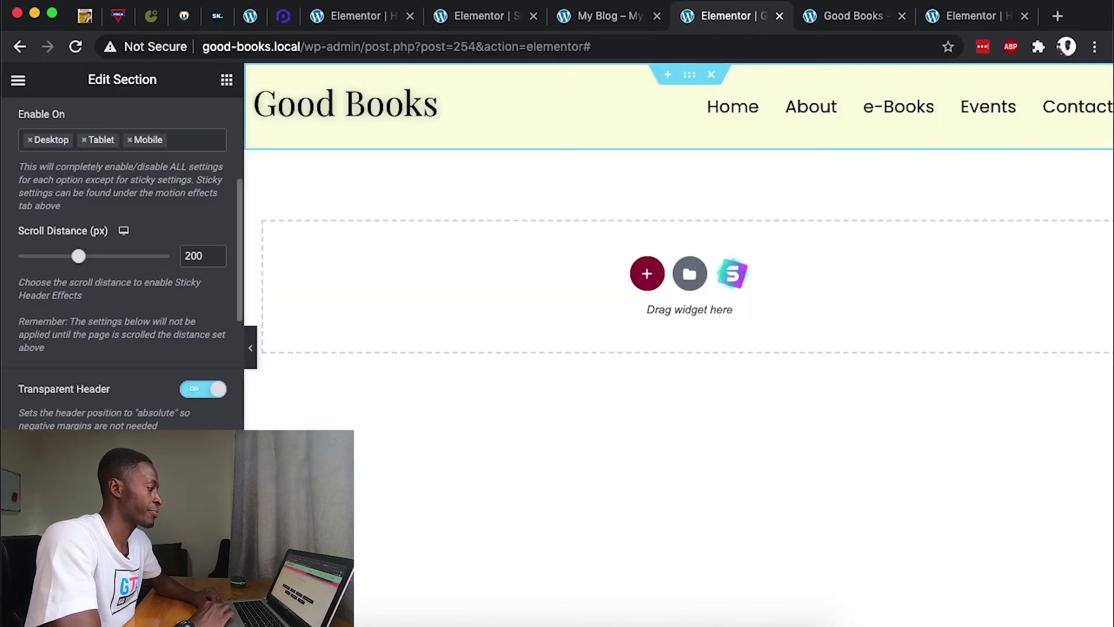
pyautogui.scroll(-10, 122, 261)
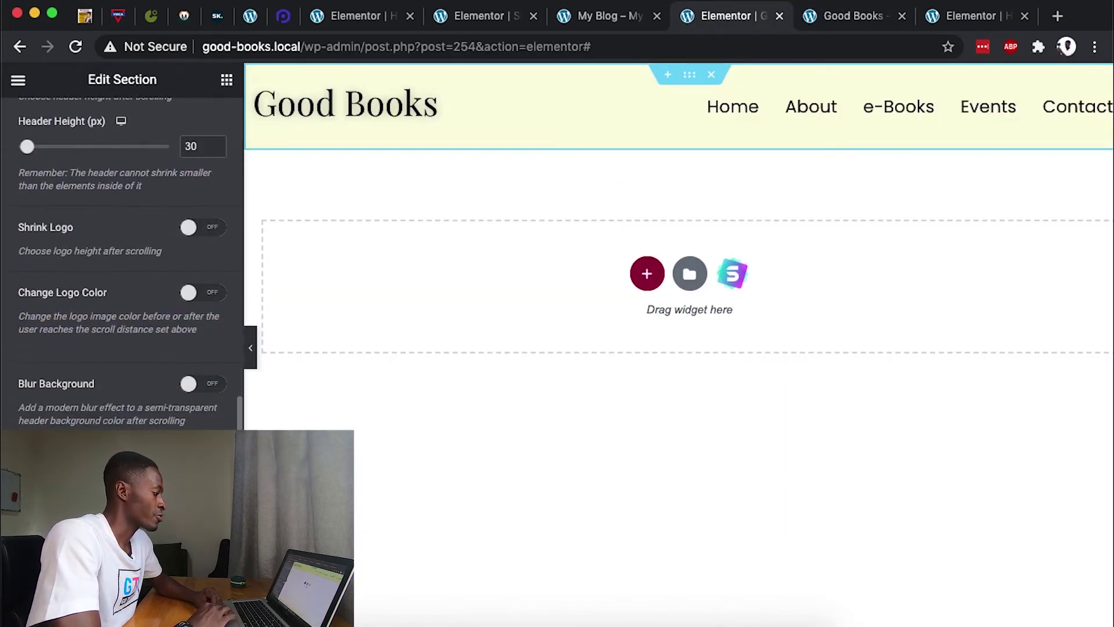
pyautogui.scroll(-2, 148, 375)
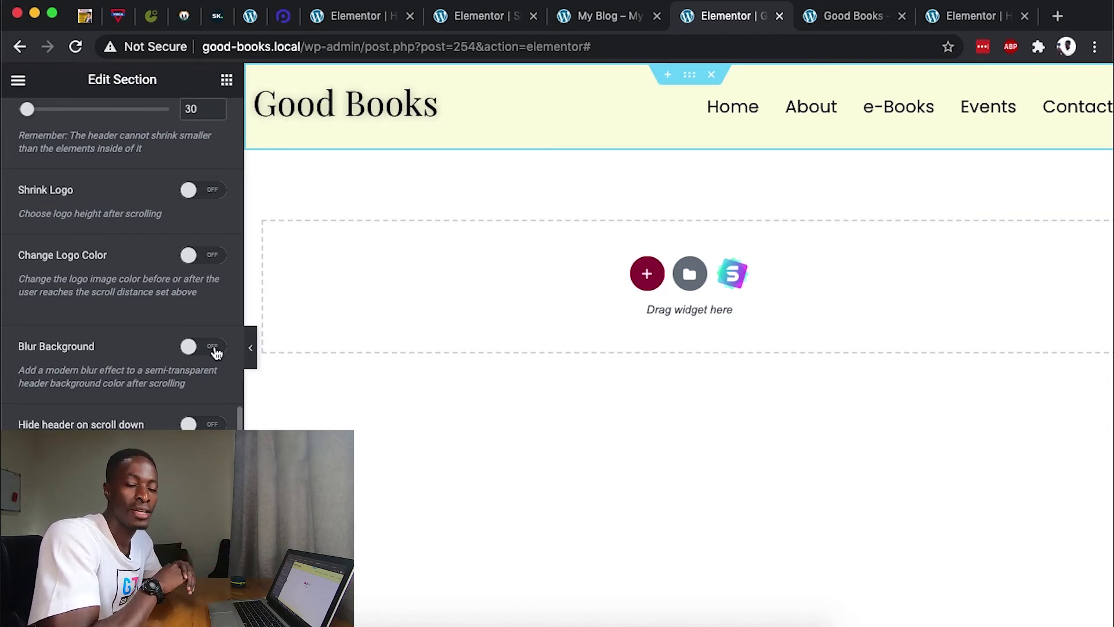
pyautogui.click(216, 352)
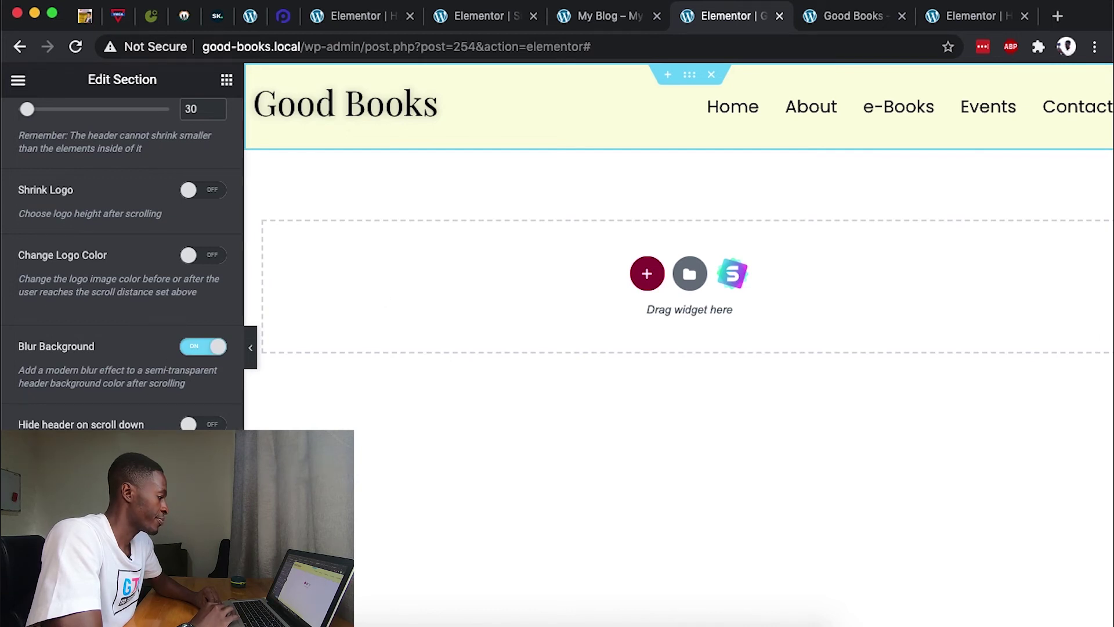
# - Load the live homepage and check the blur effect behind the sticky header while scrolling
pyautogui.click(830, 16)
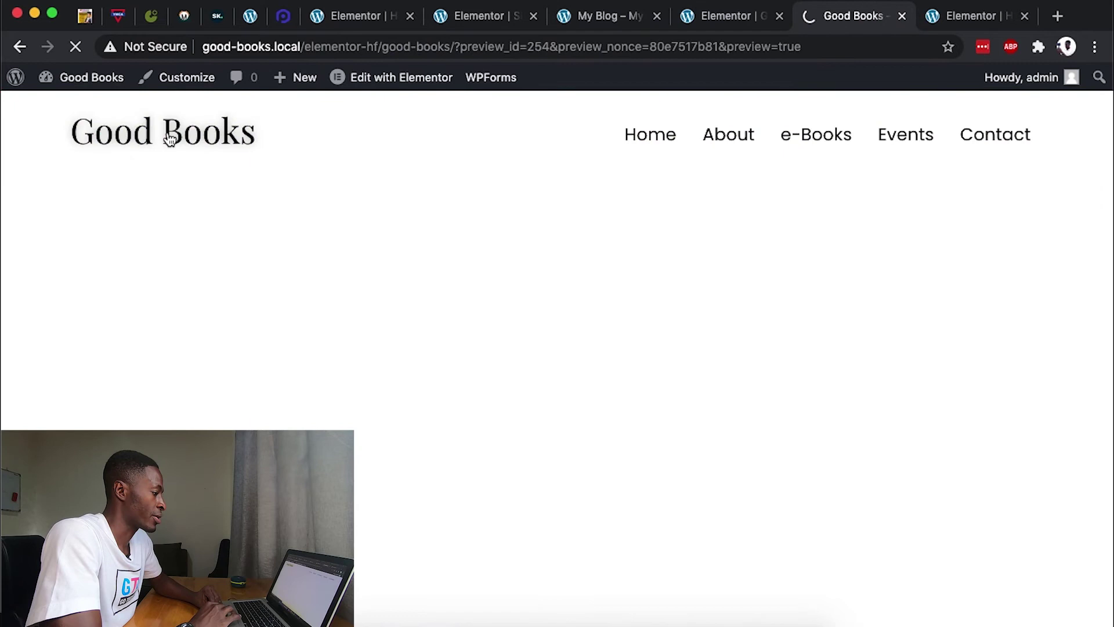
pyautogui.scroll(-10, 230, 332)
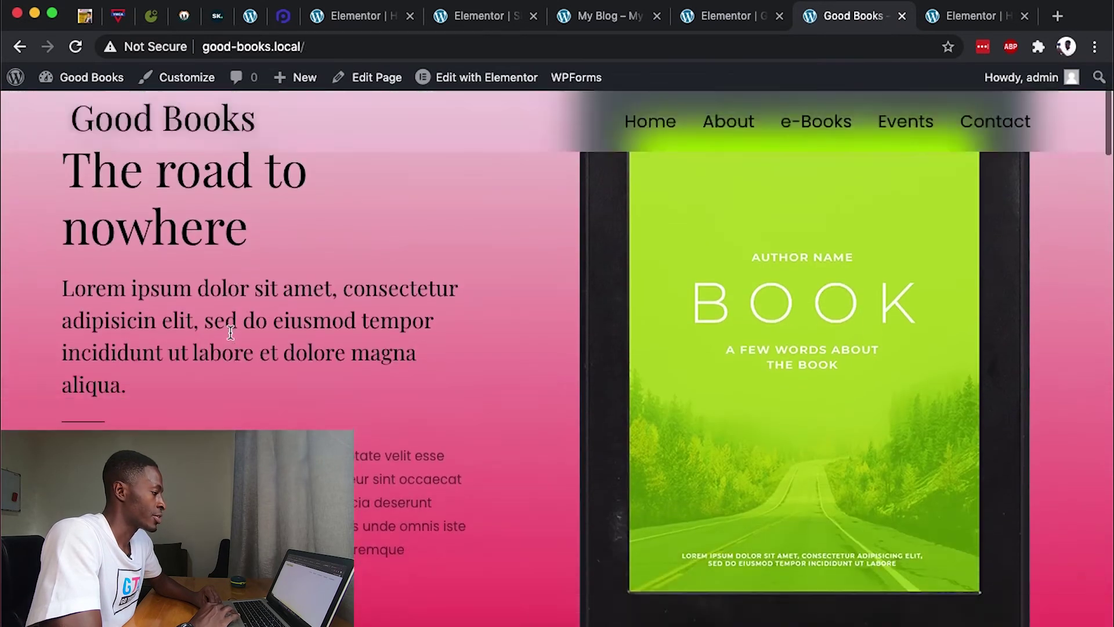
pyautogui.scroll(-2, 230, 332)
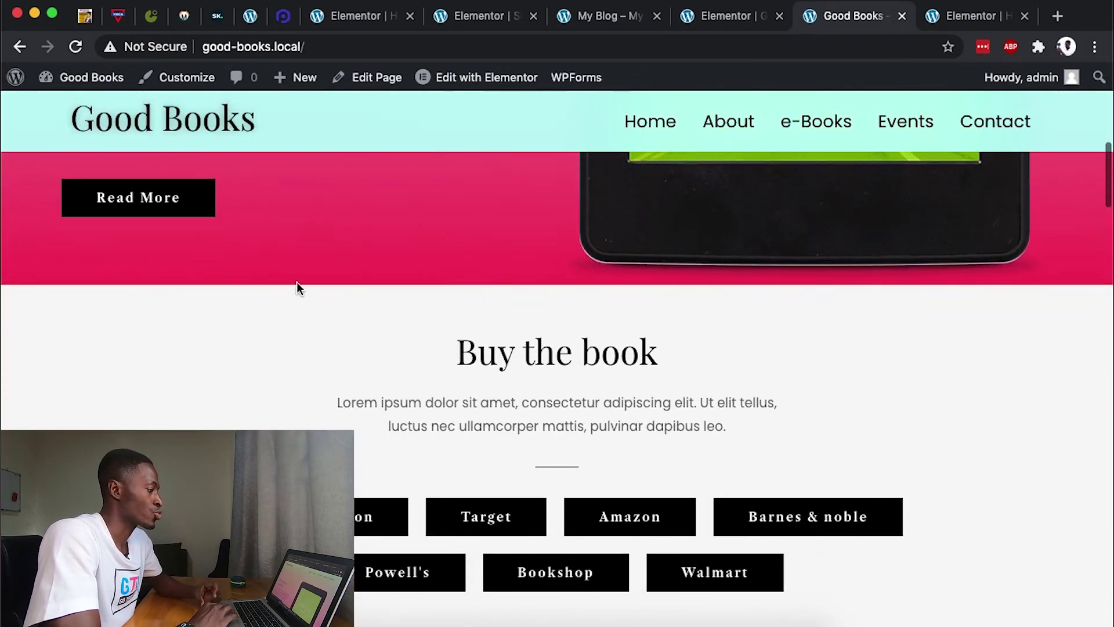
pyautogui.scroll(3, 720, 116)
# - Lower the opacity of the header's after-scroll background color, setting it to #BEFFFCDE, and save the header
pyautogui.click(750, 23)
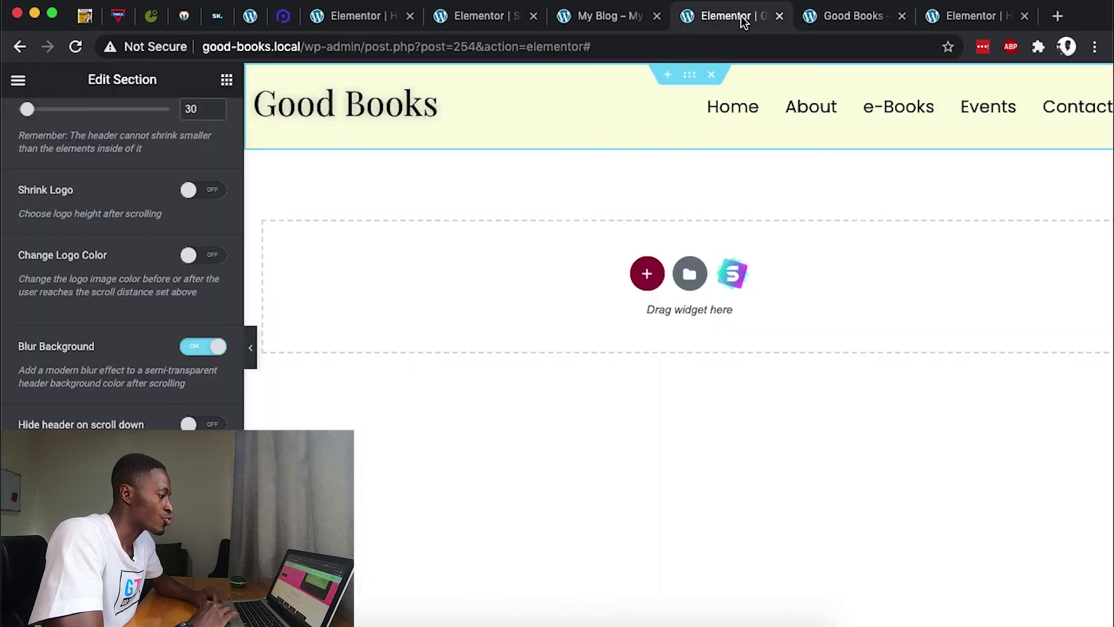
pyautogui.scroll(5, 117, 291)
pyautogui.scroll(3, 118, 291)
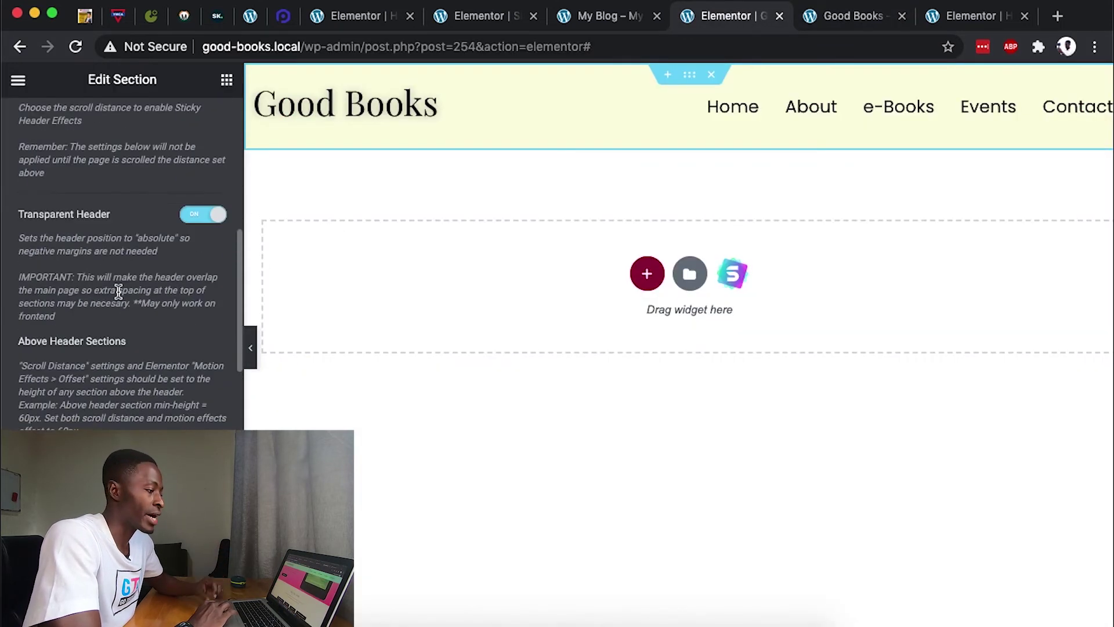
pyautogui.scroll(-4, 117, 291)
pyautogui.click(215, 239)
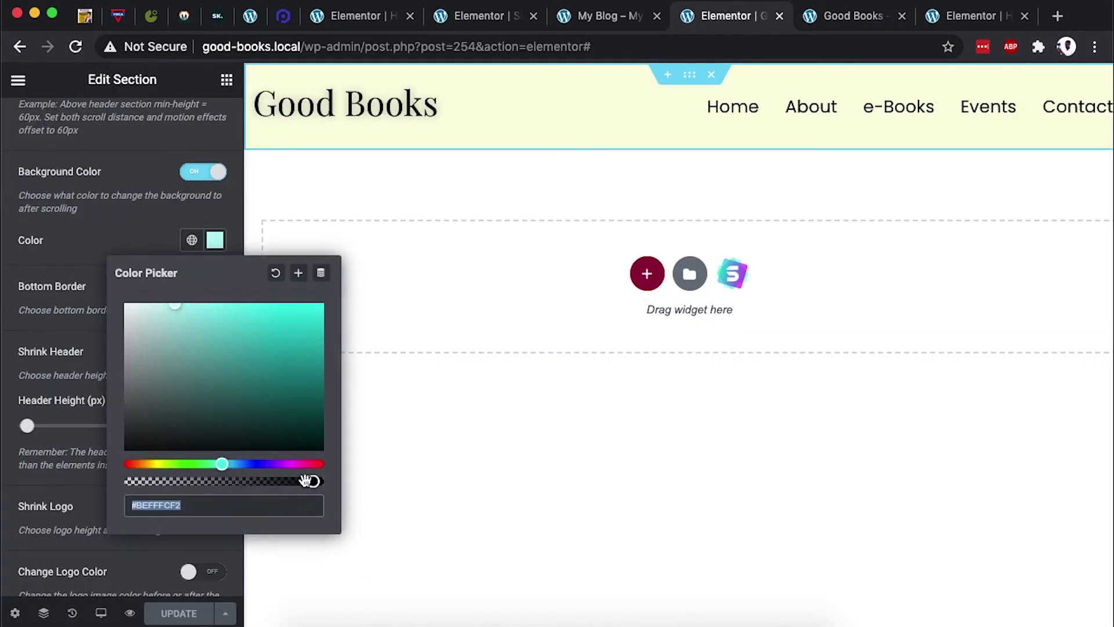
pyautogui.moveTo(314, 482); pyautogui.dragTo(297, 482)
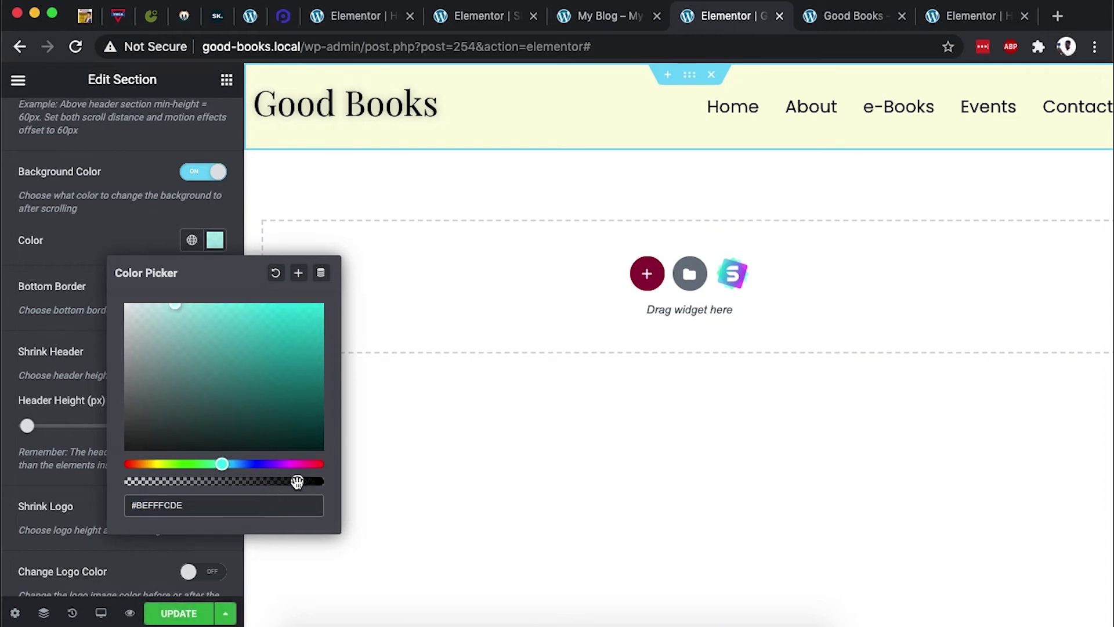
pyautogui.click(58, 303)
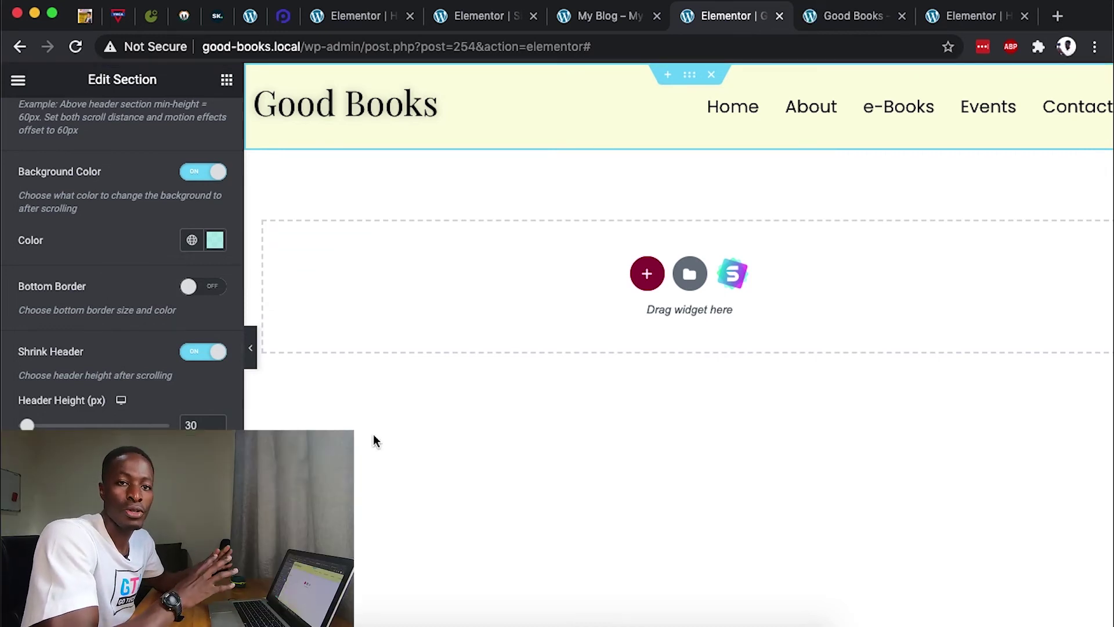
# - Examine the blurred, semi-transparent sticky header over the different sections of the live homepage
pyautogui.click(841, 21)
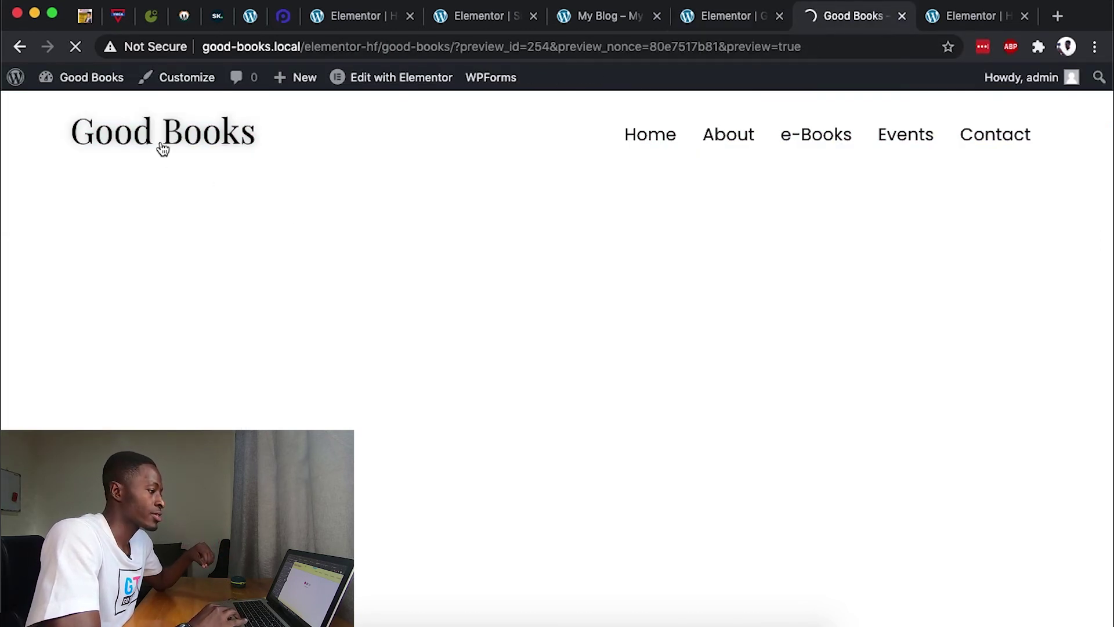
pyautogui.scroll(-8, 311, 352)
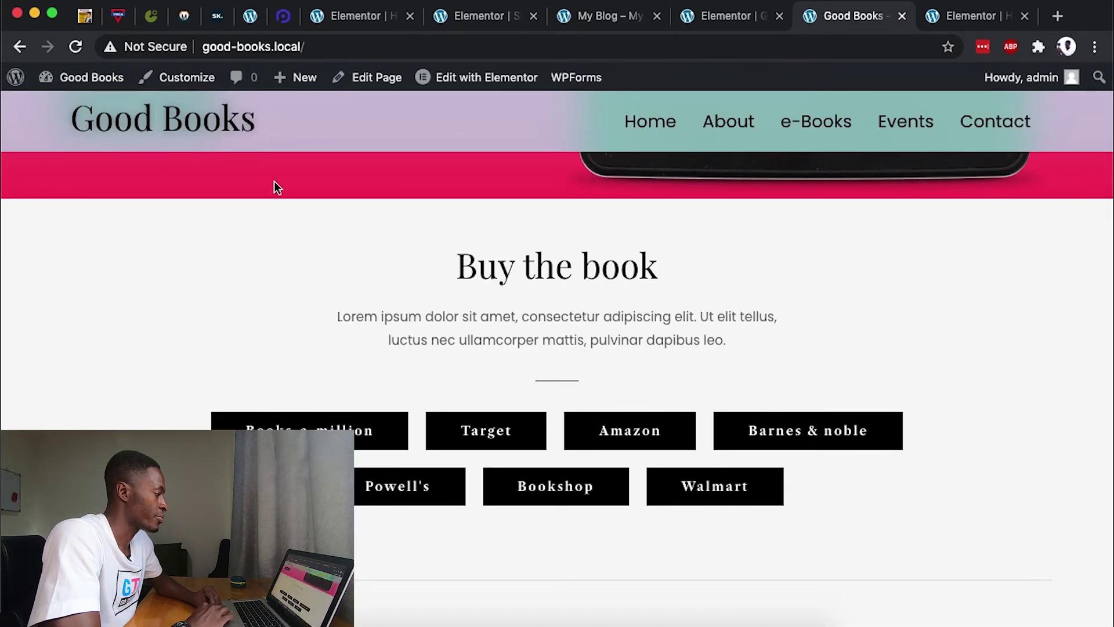
pyautogui.scroll(1, 235, 162)
pyautogui.scroll(5, 235, 161)
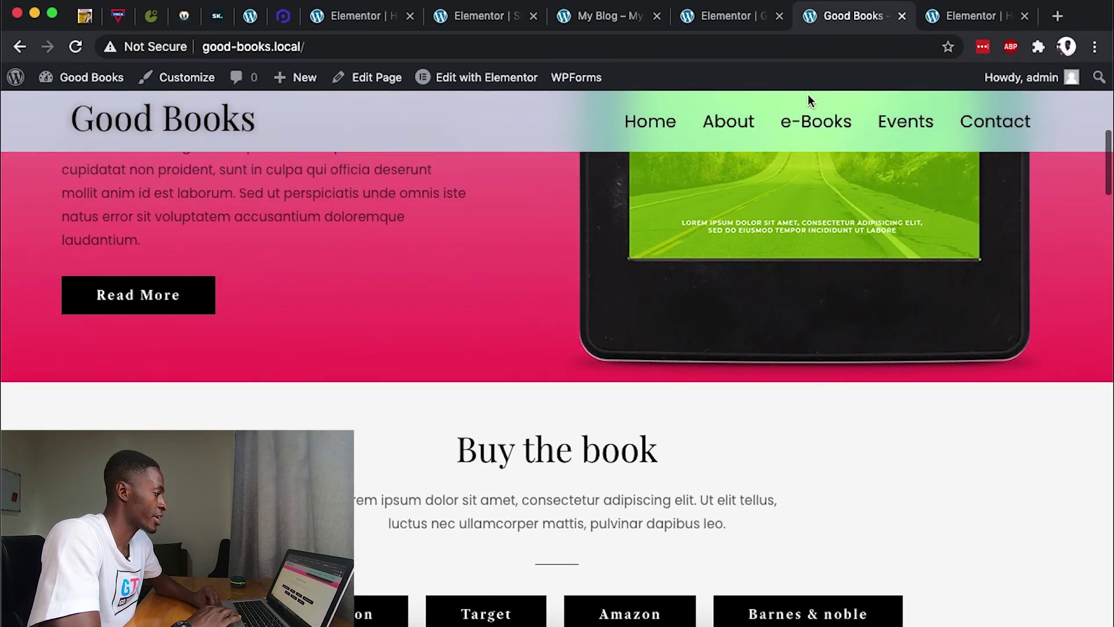
pyautogui.scroll(-1, 837, 392)
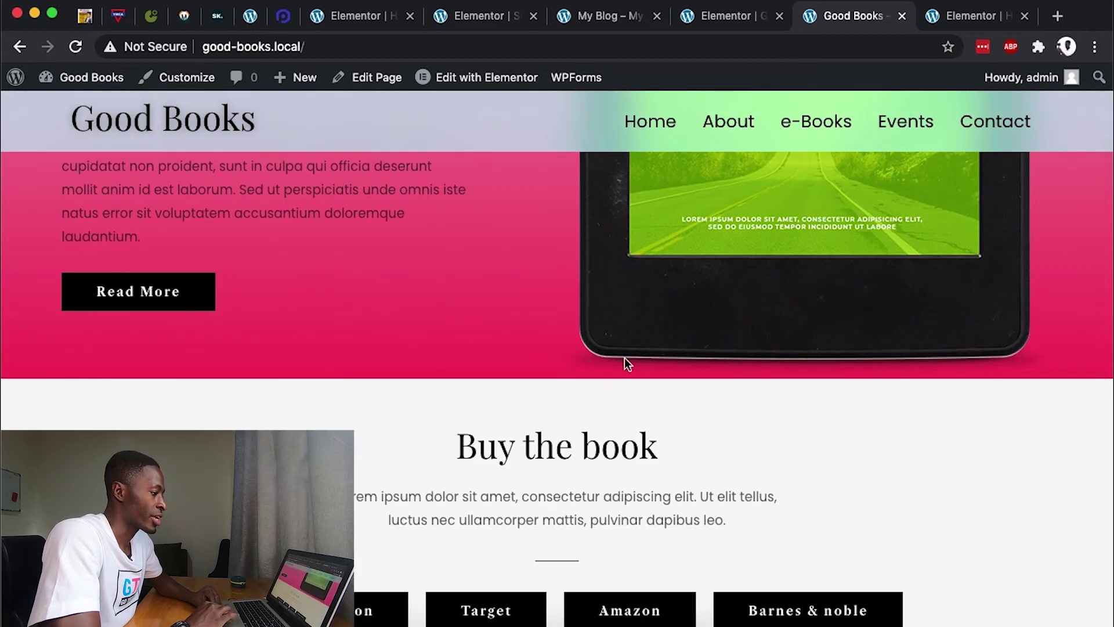
pyautogui.scroll(-8, 625, 358)
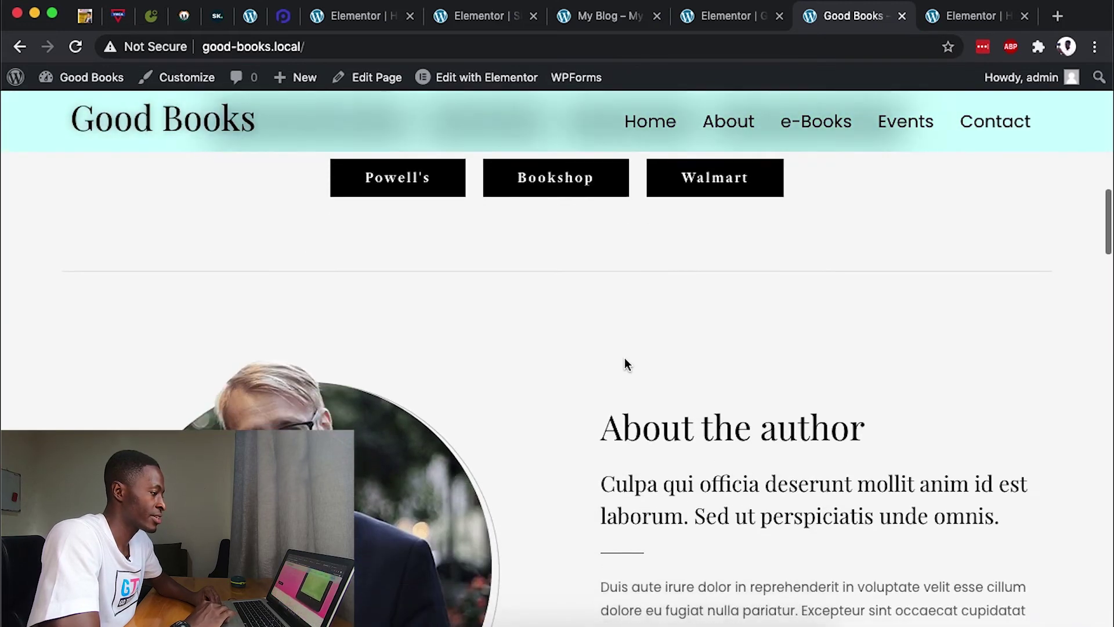
pyautogui.scroll(-7, 625, 357)
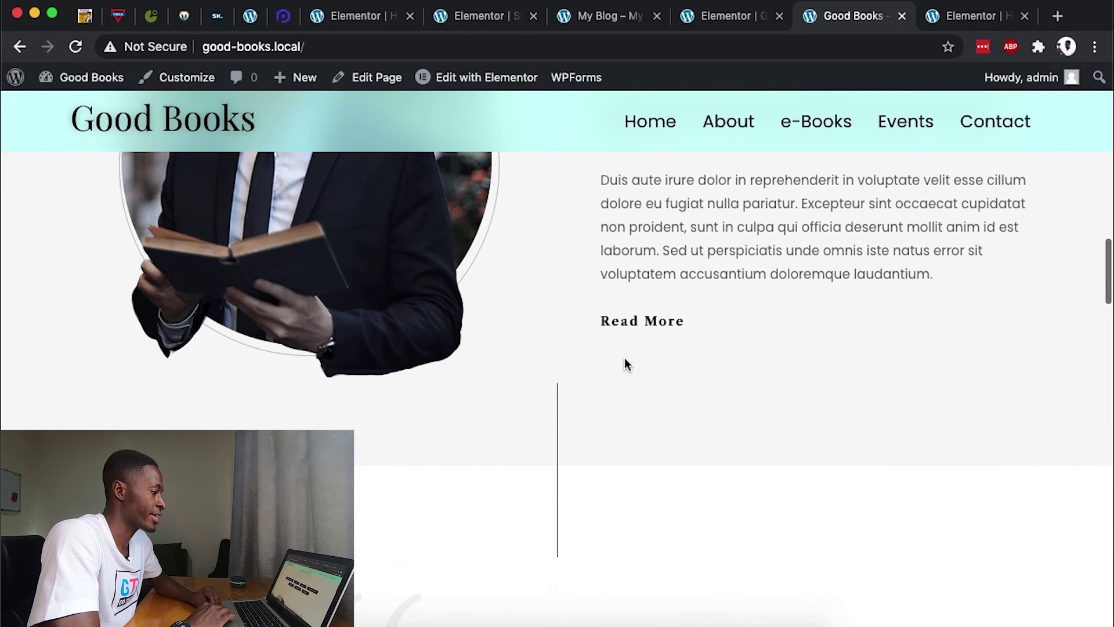
pyautogui.scroll(-3, 624, 363)
pyautogui.scroll(18, 625, 364)
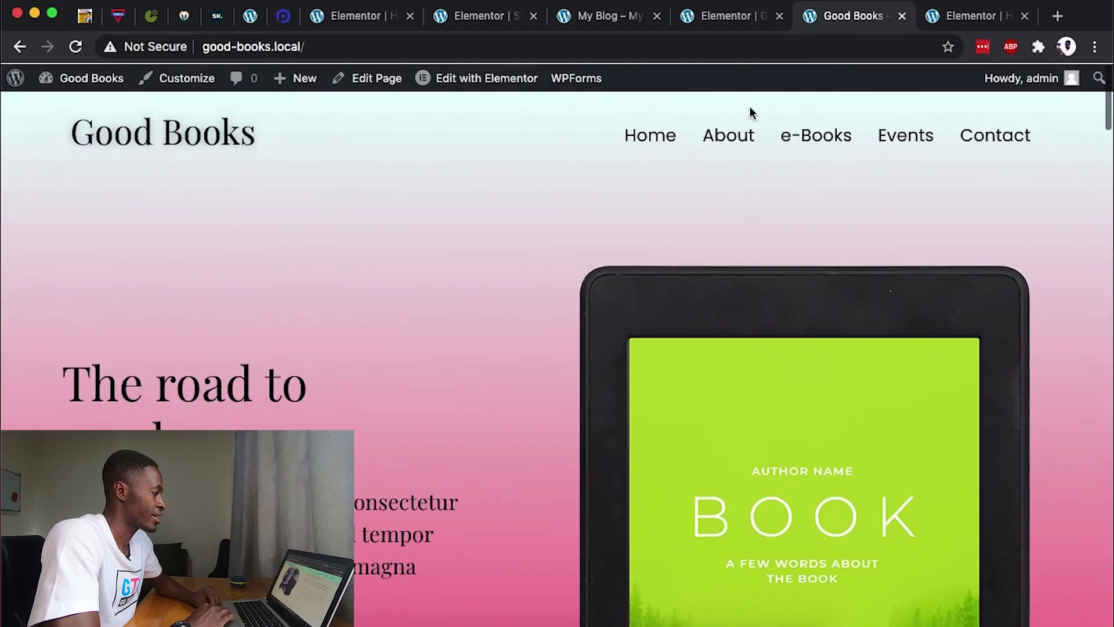
# - Turn on Hide header on scroll down with a scroll distance of 700 px and save the header
pyautogui.click(706, 24)
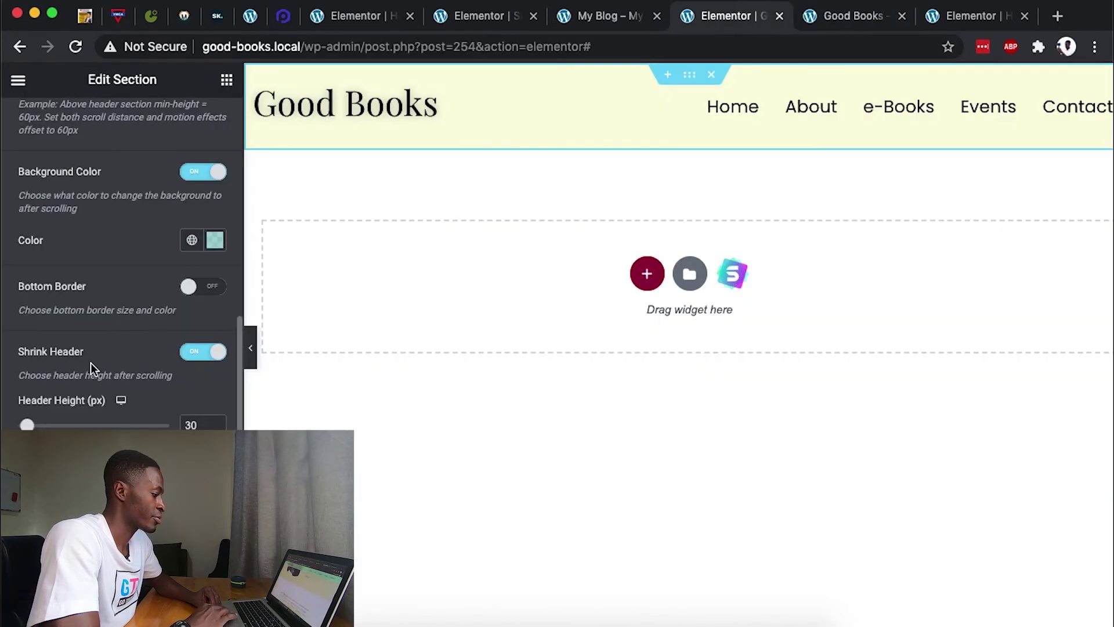
pyautogui.scroll(2, 90, 364)
pyautogui.scroll(-5, 91, 364)
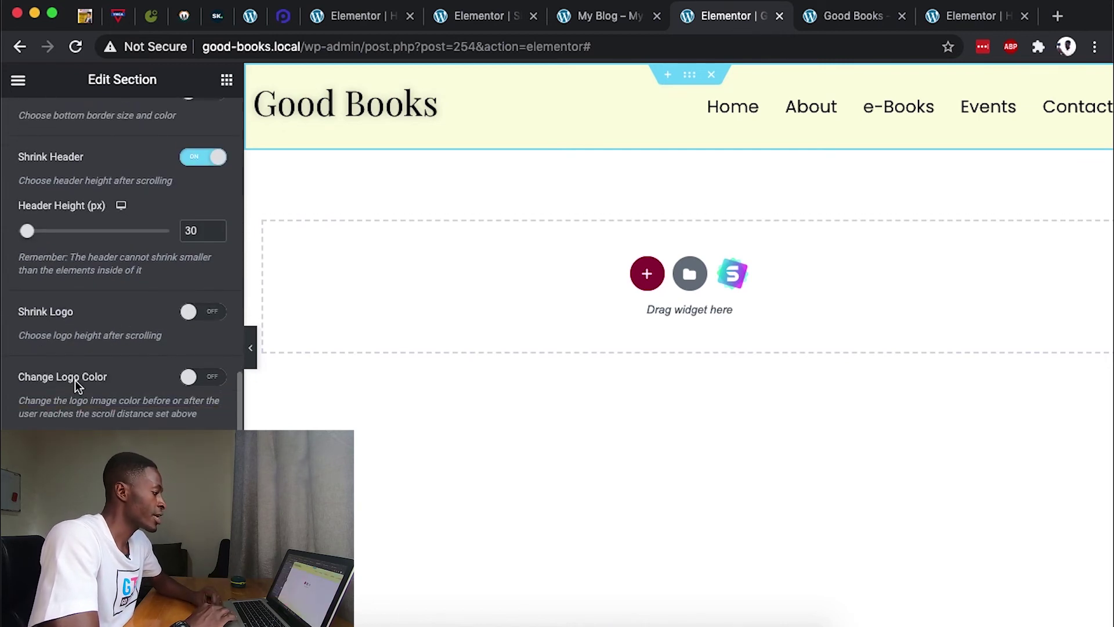
pyautogui.click(212, 378)
pyautogui.click(203, 377)
pyautogui.scroll(-3, 174, 348)
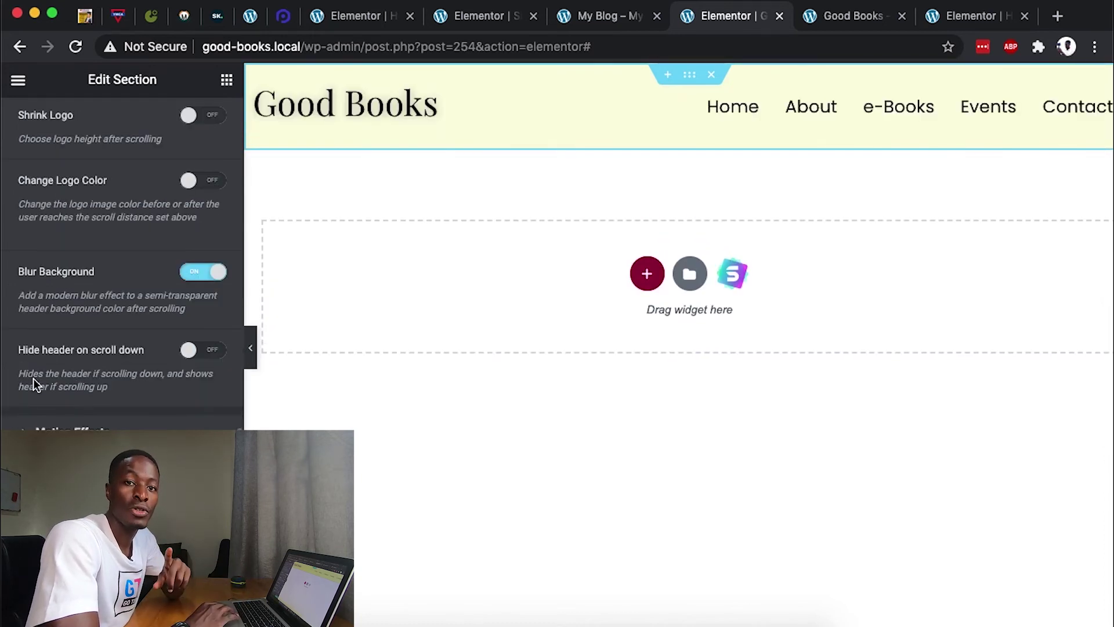
pyautogui.click(199, 350)
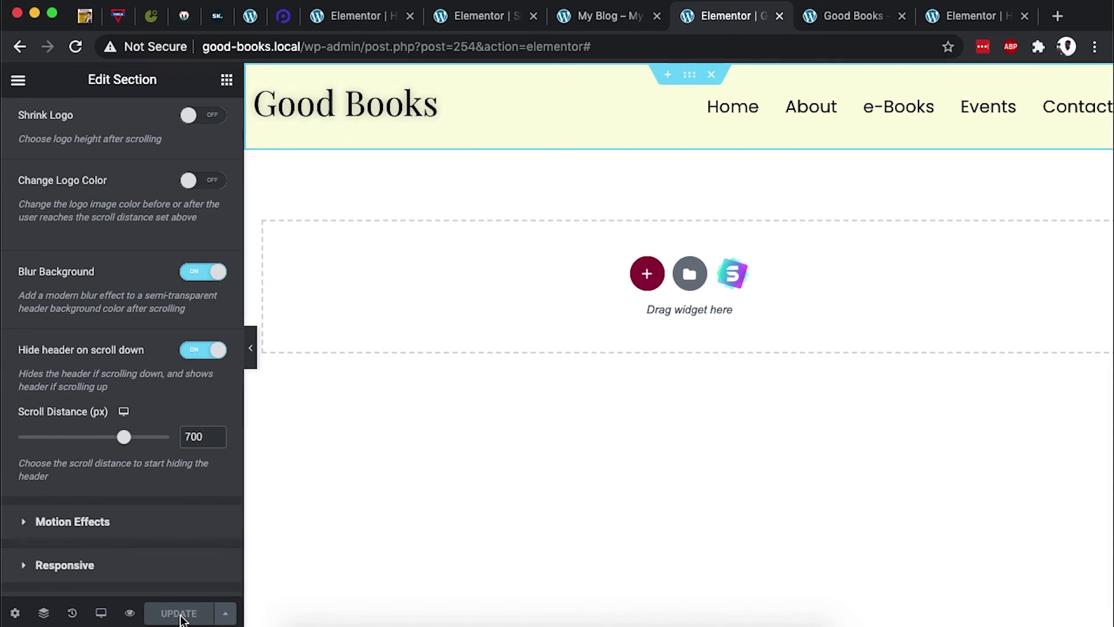
# - Check on the live homepage how the header behaves when scrolling down and back up
pyautogui.click(834, 16)
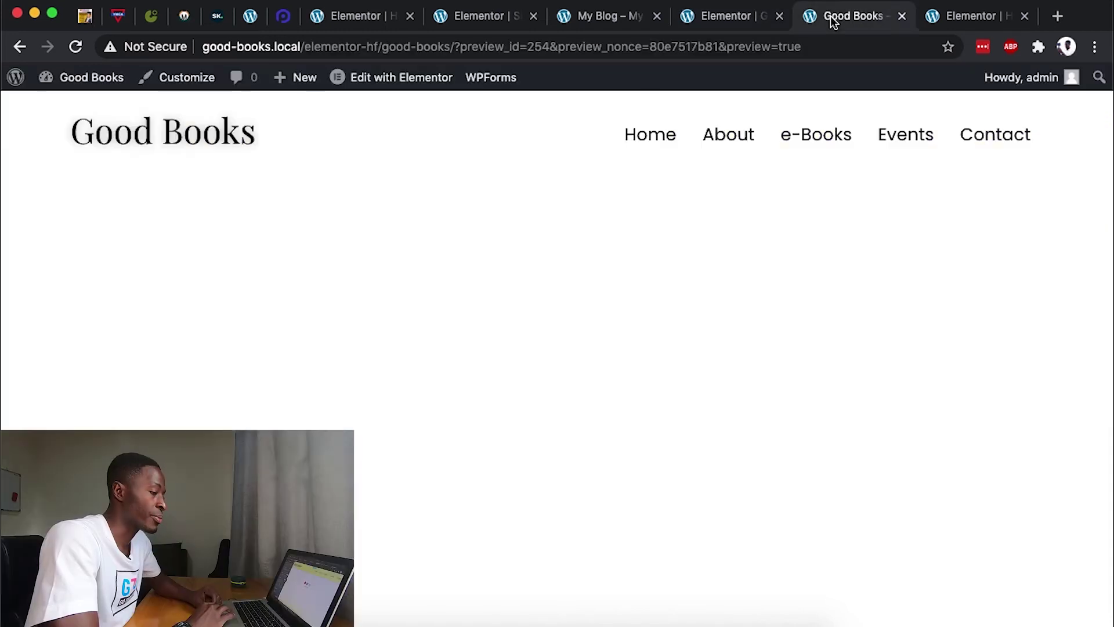
pyautogui.click(185, 128)
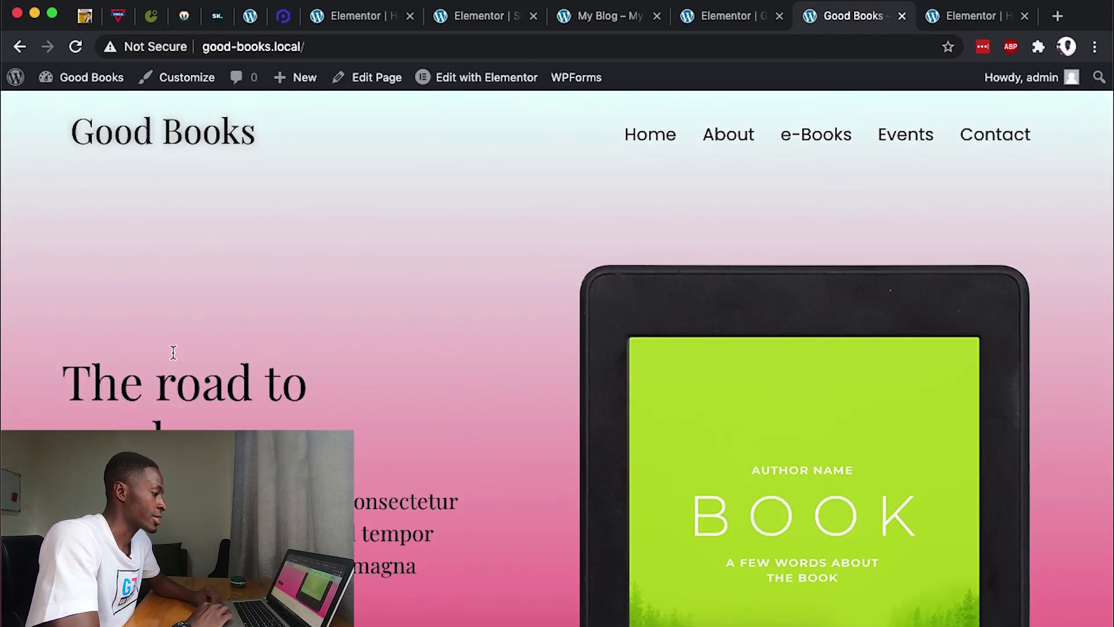
pyautogui.scroll(-5, 171, 355)
pyautogui.scroll(-15, 173, 352)
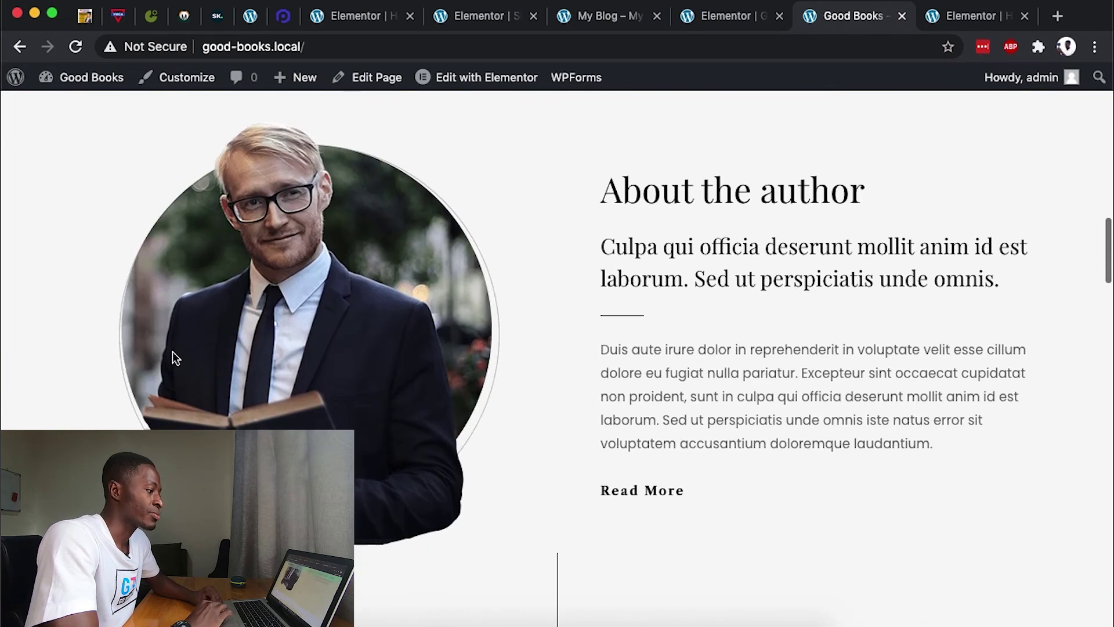
pyautogui.scroll(-7, 173, 355)
pyautogui.scroll(8, 172, 355)
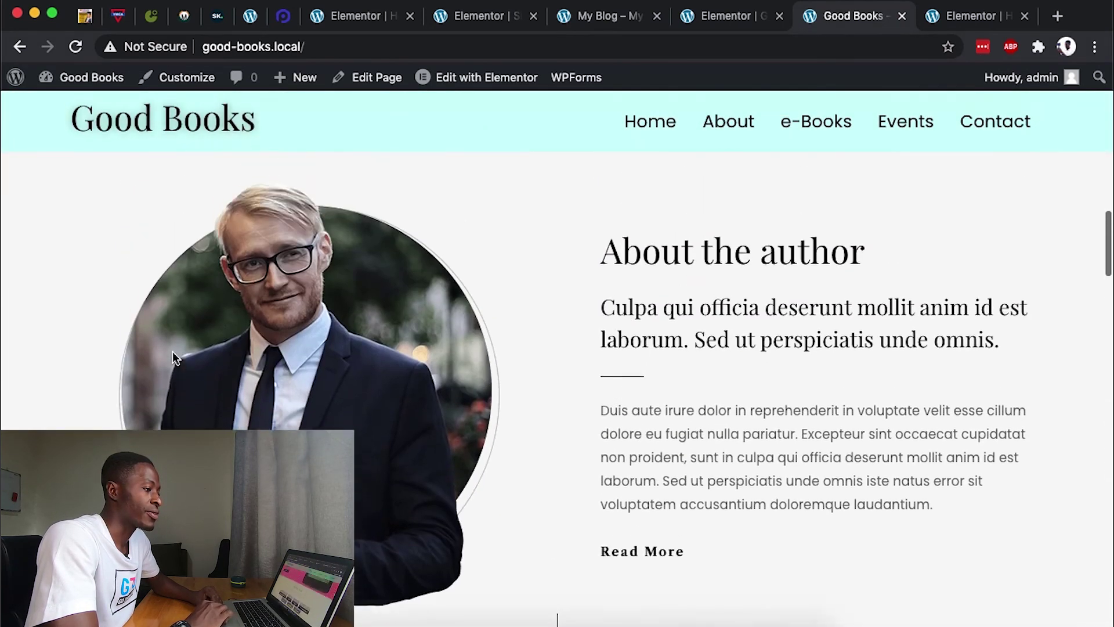
# - Switch the header editor to tablet view and set the navigation menu's alignment to right
pyautogui.scroll(12, 173, 352)
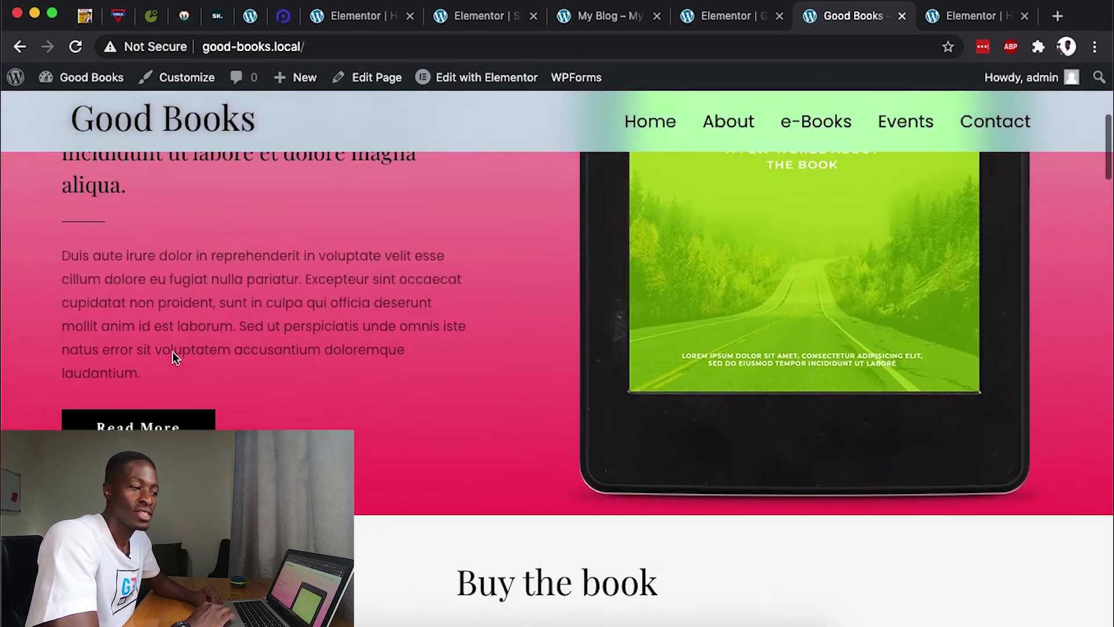
pyautogui.scroll(8, 172, 351)
pyautogui.hotkey('ctrl', 'shift', 'Tab')
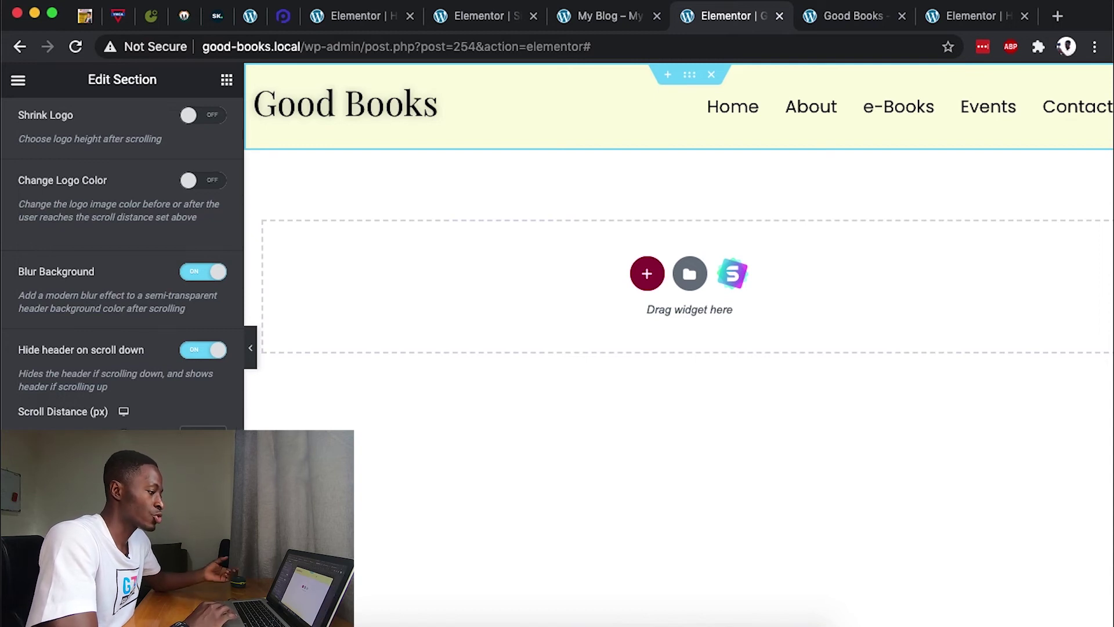
pyautogui.hotkey('ctrl', 'shift', 'm')
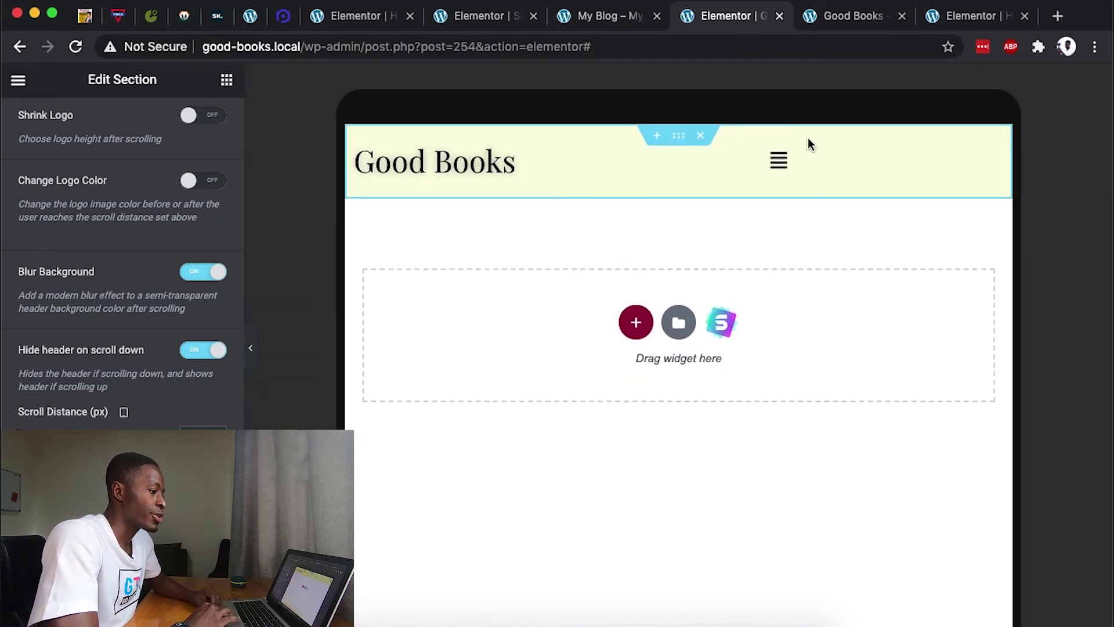
pyautogui.click(581, 153)
pyautogui.click(197, 300)
pyautogui.scroll(-2, 197, 301)
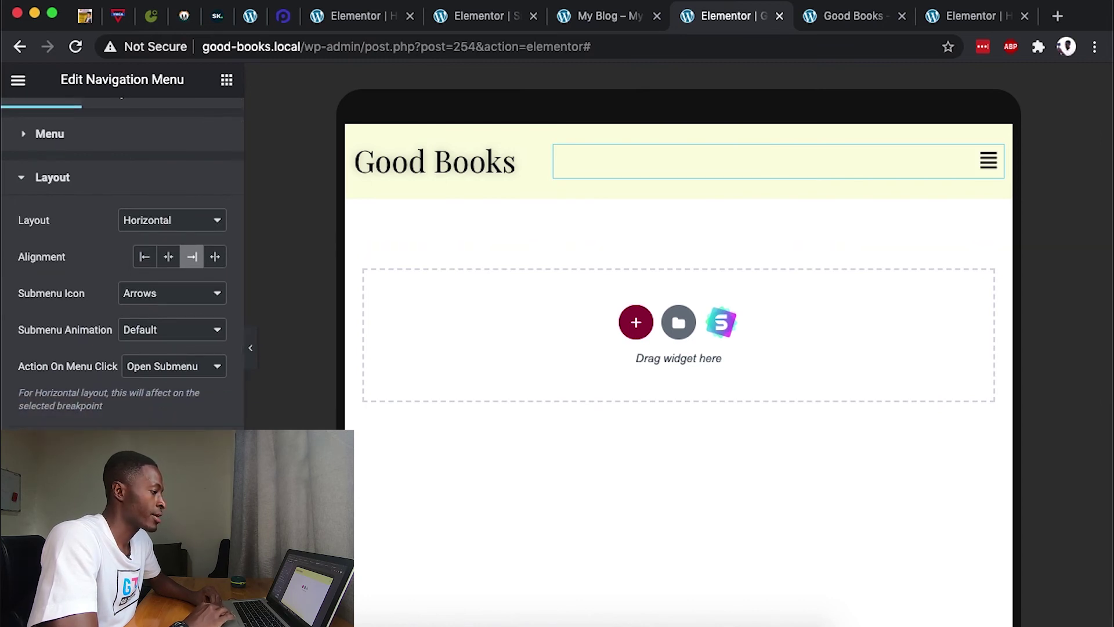
# - Check at tablet width on the live homepage how the header reacts to scrolling down and back up
pyautogui.hotkey('ctrl', 'Tab')
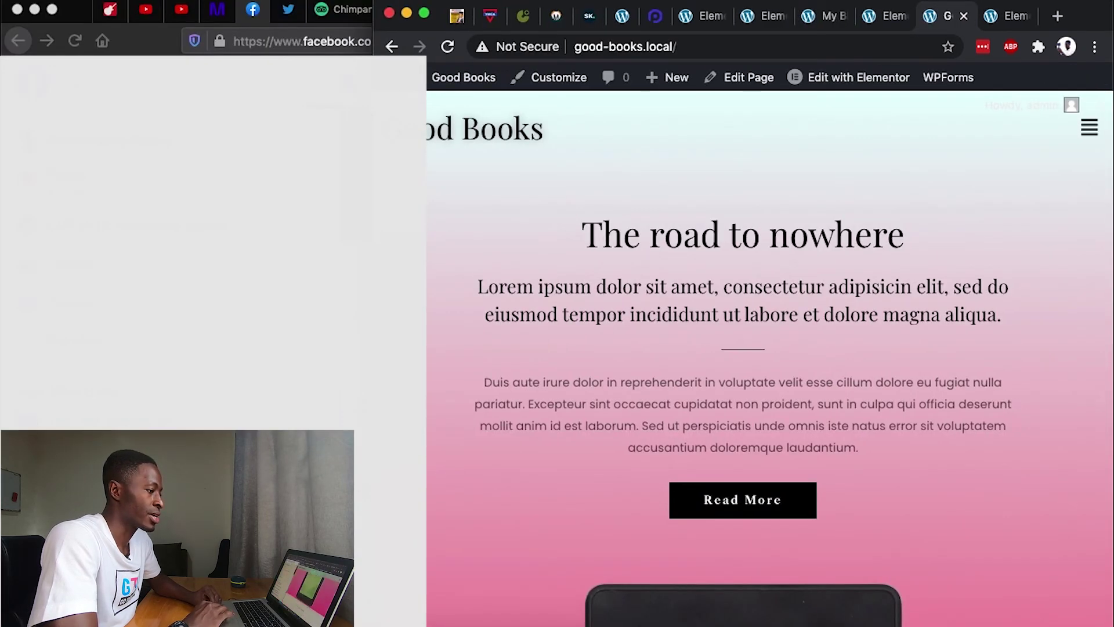
pyautogui.scroll(-8, 614, 376)
pyautogui.scroll(-13, 614, 376)
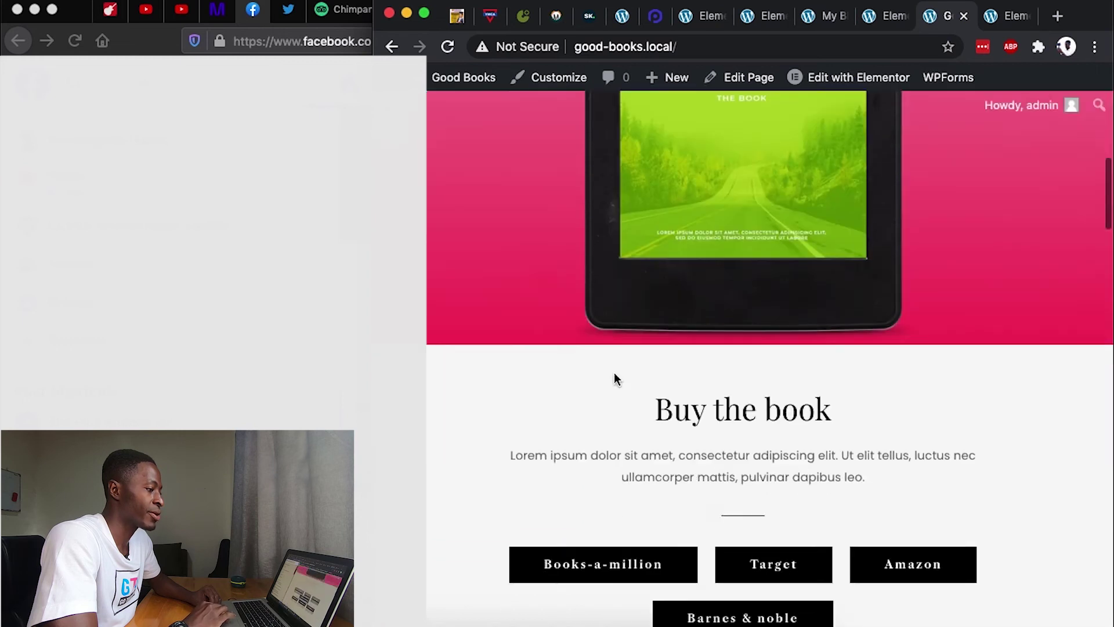
pyautogui.scroll(4, 614, 376)
pyautogui.scroll(5, 615, 374)
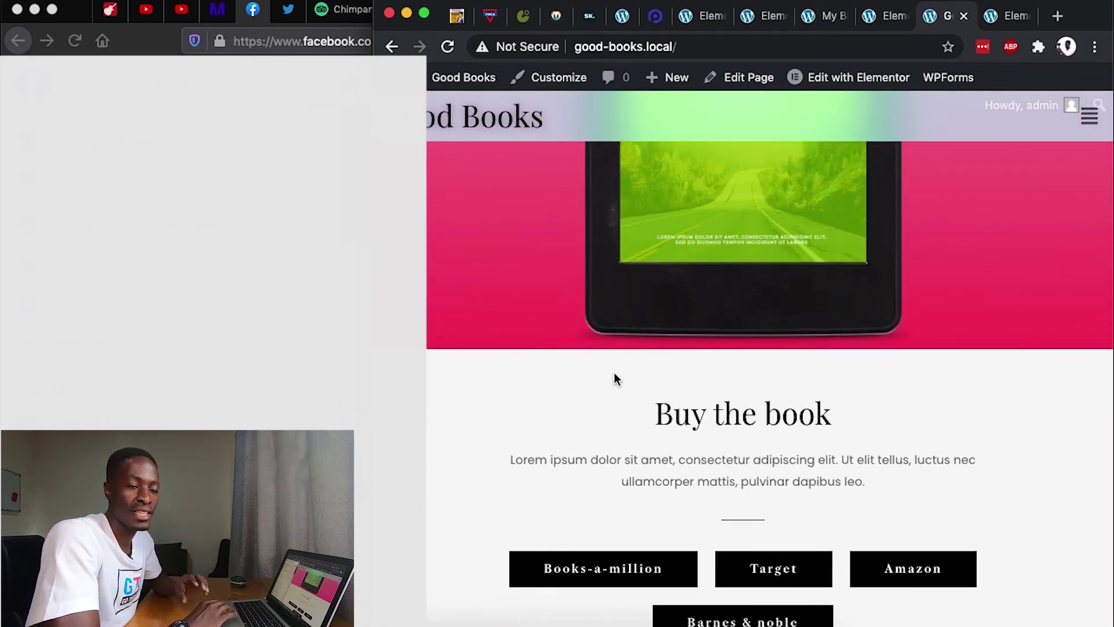
pyautogui.scroll(3, 615, 376)
pyautogui.scroll(-10, 615, 376)
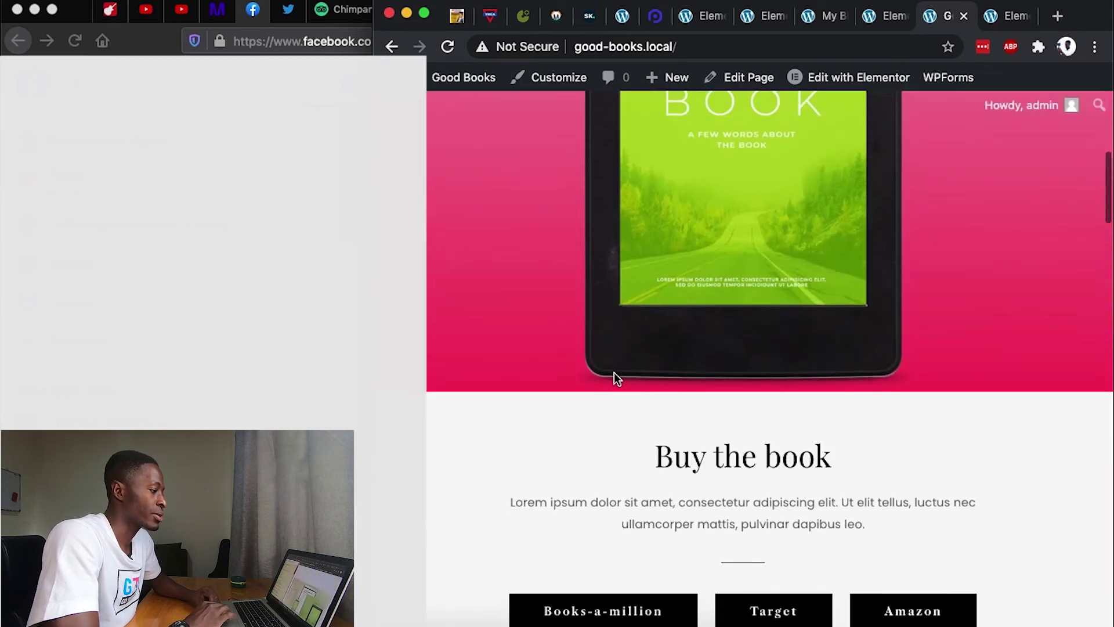
pyautogui.scroll(8, 616, 375)
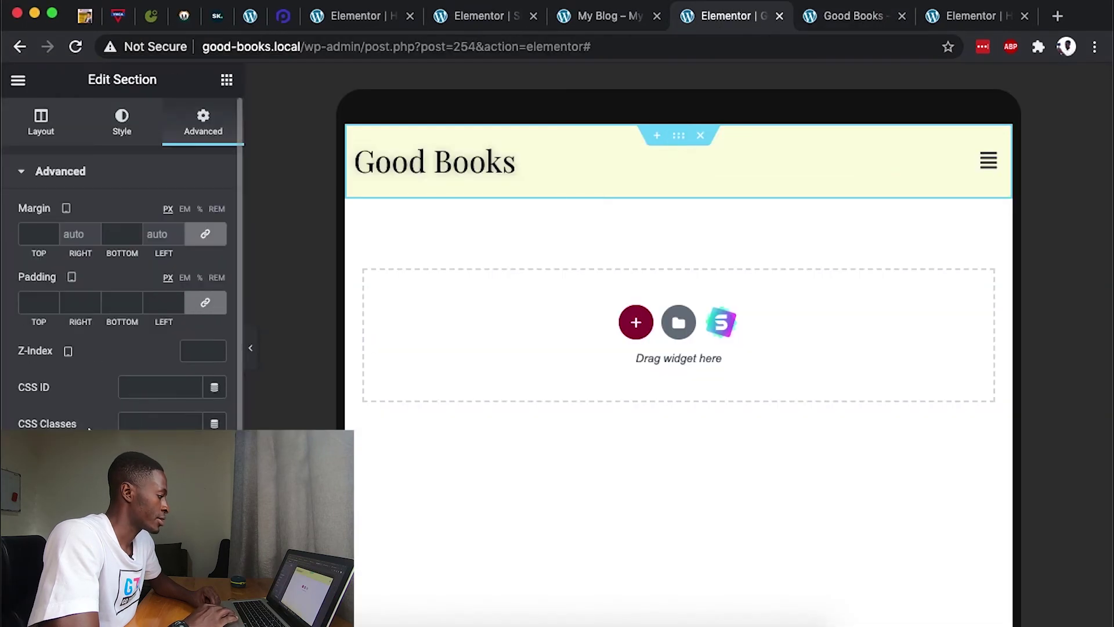
# - Turn off Hide header on scroll down in the header section's Sticky Header Effects settings
pyautogui.scroll(-3, 122, 261)
pyautogui.click(82, 314)
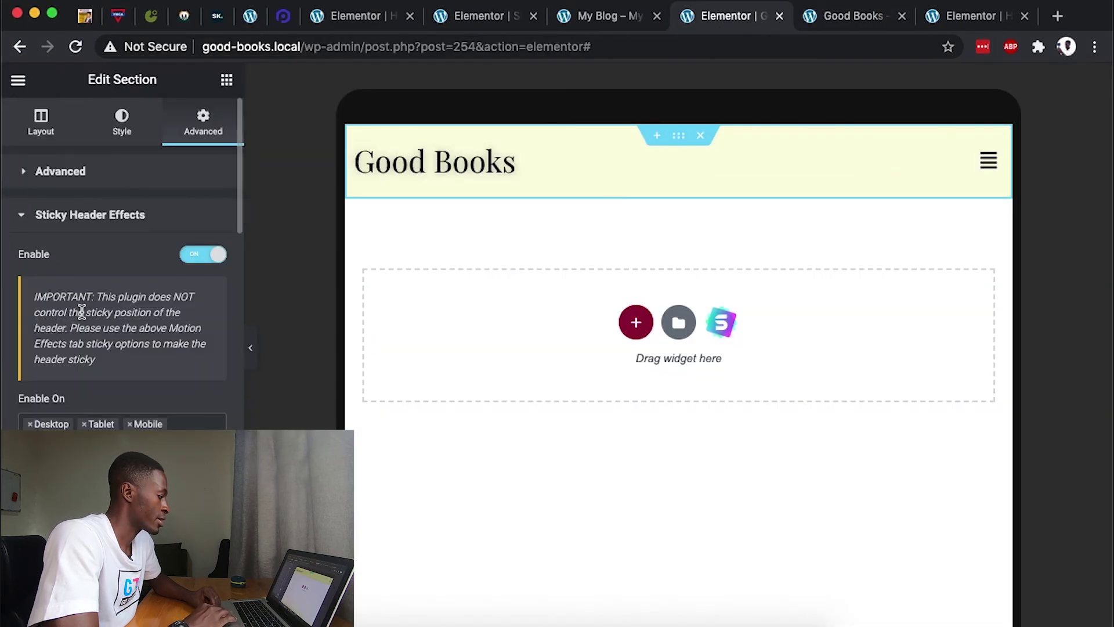
pyautogui.scroll(-10, 82, 316)
pyautogui.scroll(-5, 126, 263)
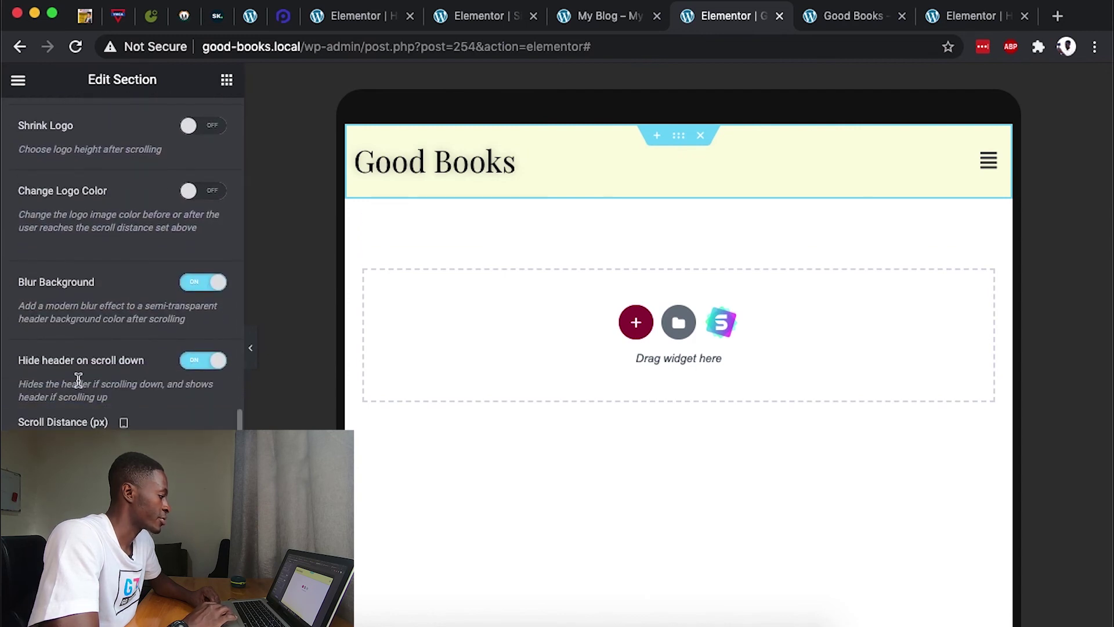
pyautogui.click(196, 363)
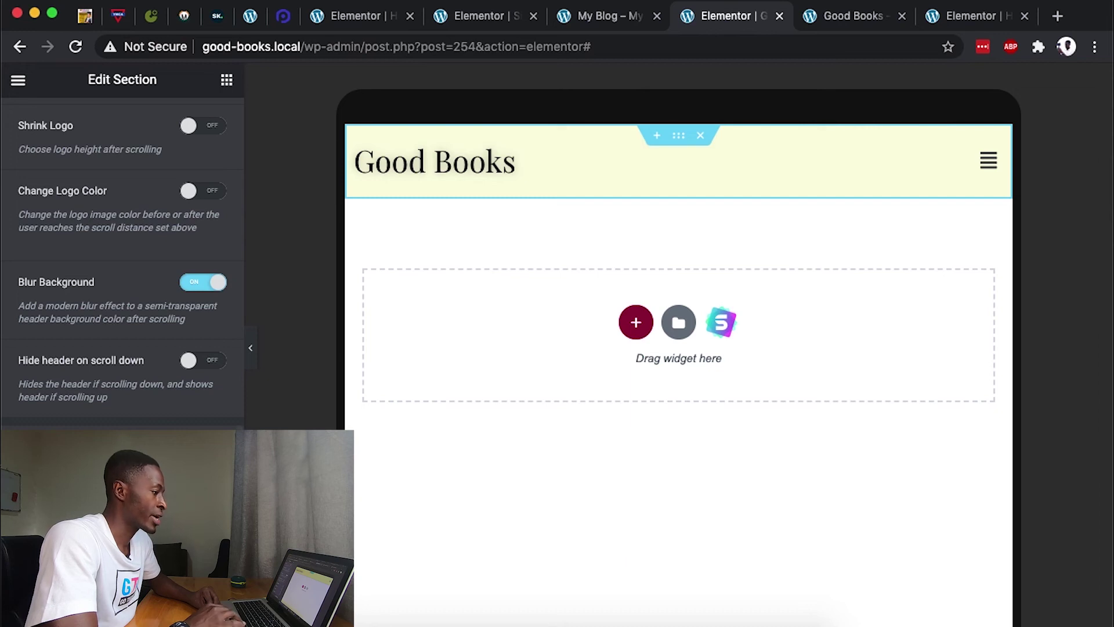
# - Open the live homepage, narrow it to tablet width and examine the header over the page sections down to the footer
pyautogui.click(871, 18)
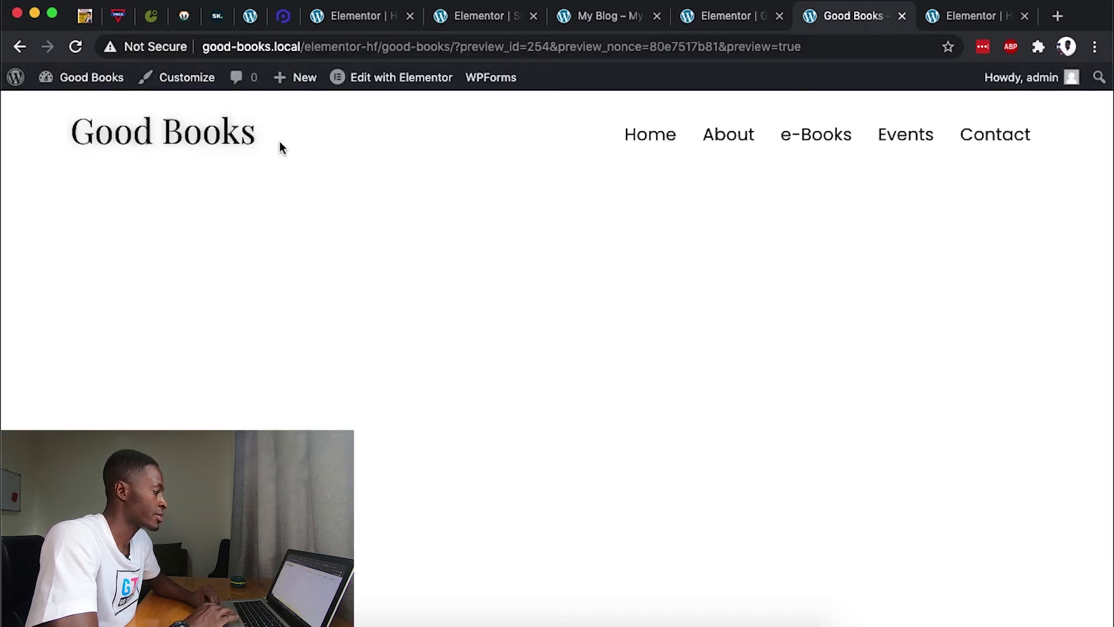
pyautogui.click(142, 134)
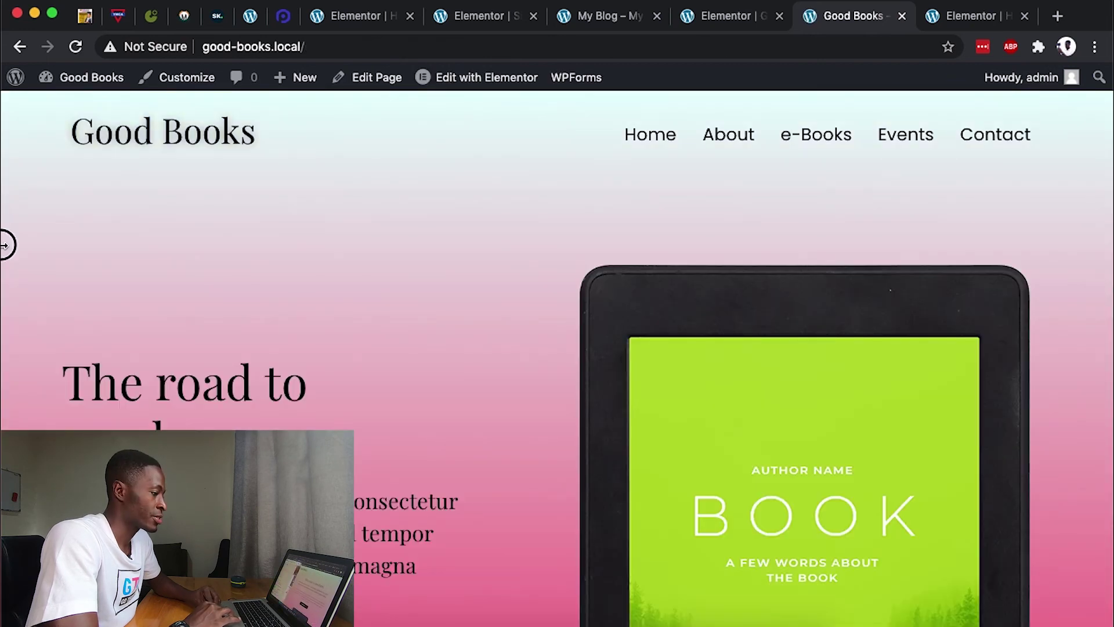
pyautogui.moveTo(4, 246); pyautogui.dragTo(430, 221)
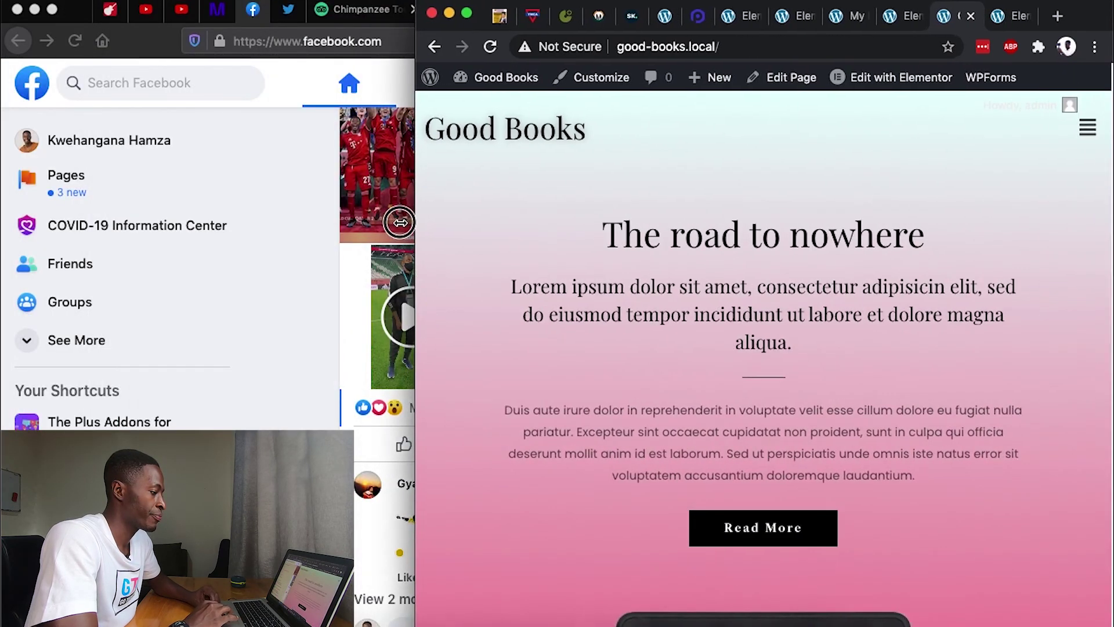
pyautogui.moveTo(400, 222); pyautogui.dragTo(428, 222)
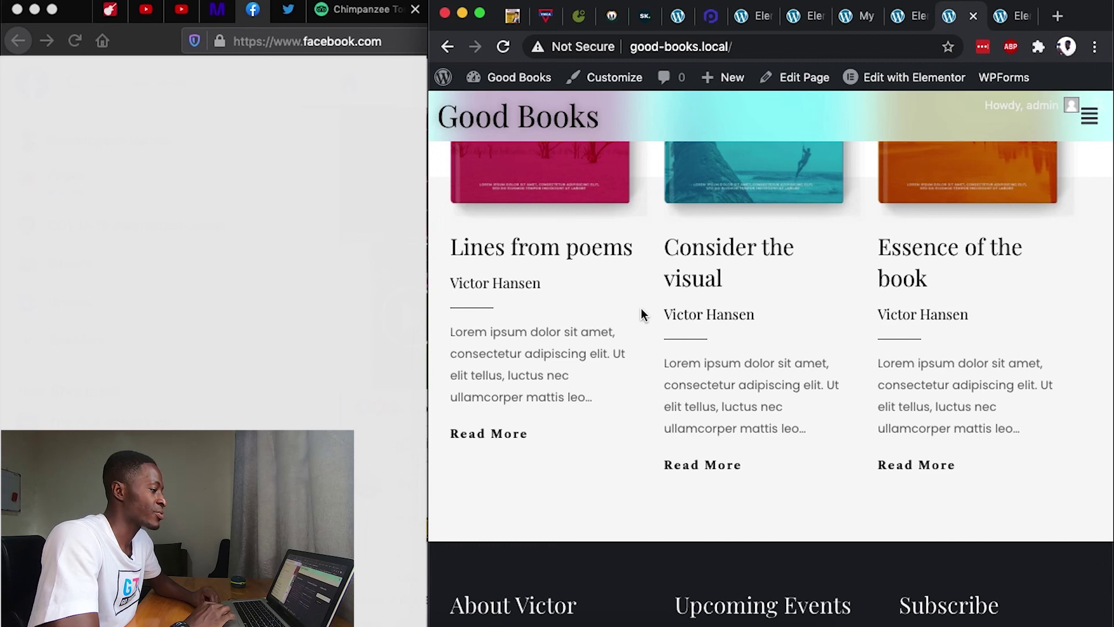
pyautogui.scroll(-8, 641, 310)
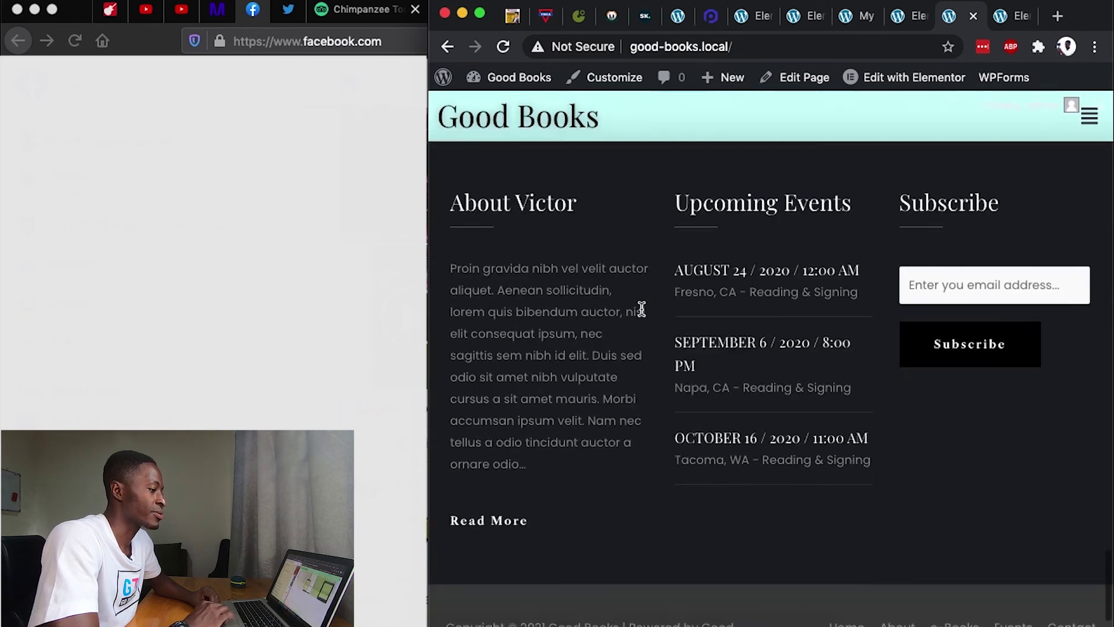
pyautogui.scroll(20, 641, 309)
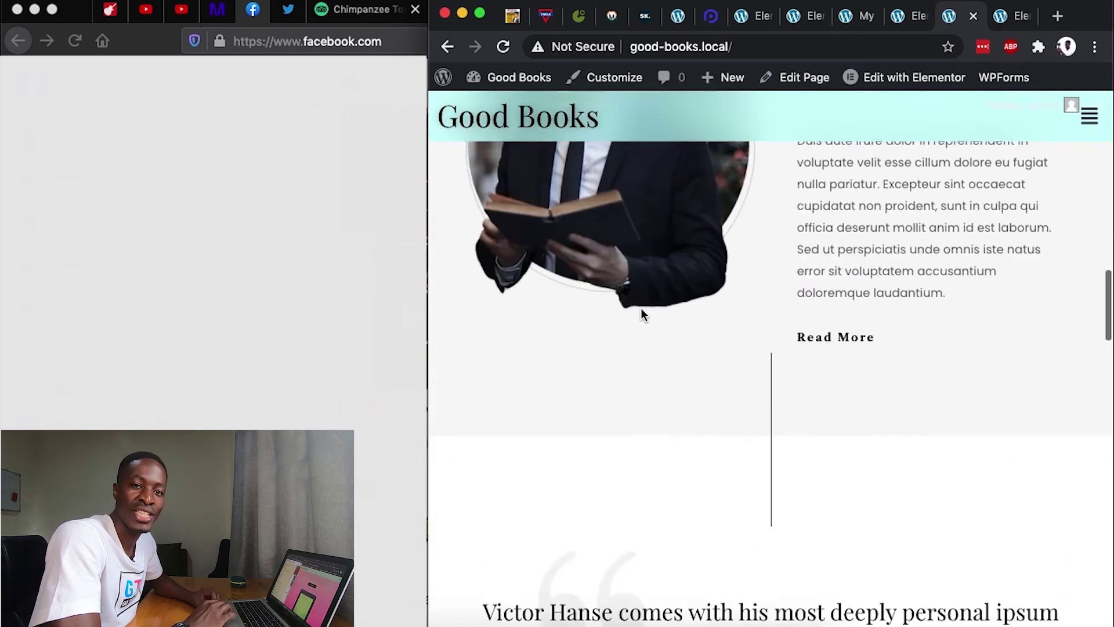
pyautogui.scroll(7, 642, 313)
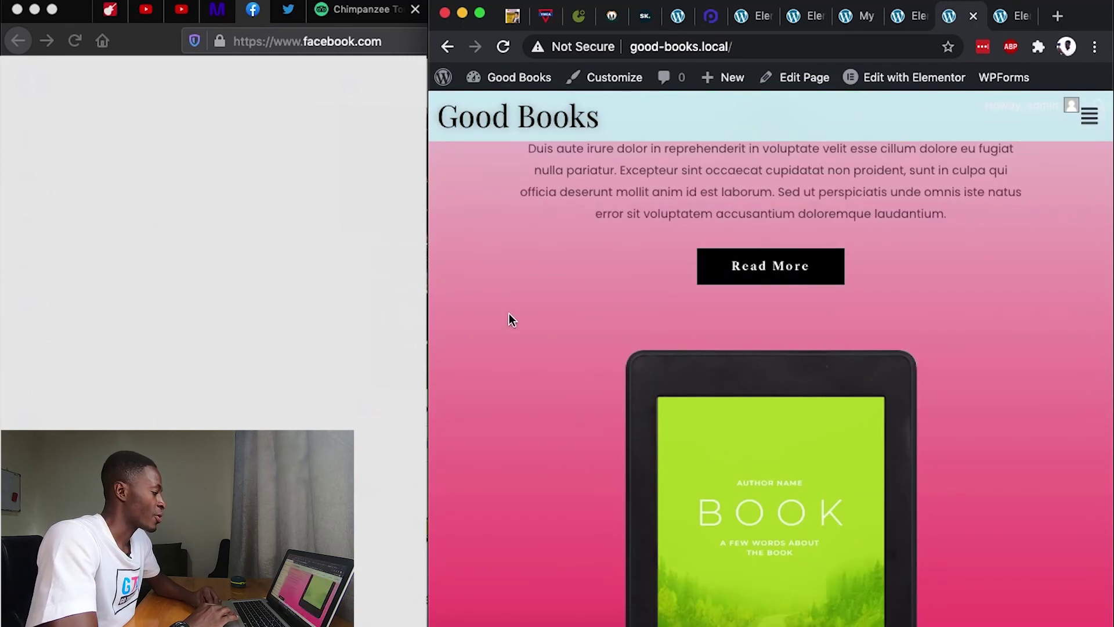
pyautogui.moveTo(432, 334); pyautogui.dragTo(0, 334)
# - In the header's mobile view, set the logo column's width to 70% and the menu column's width to 30%
pyautogui.click(713, 19)
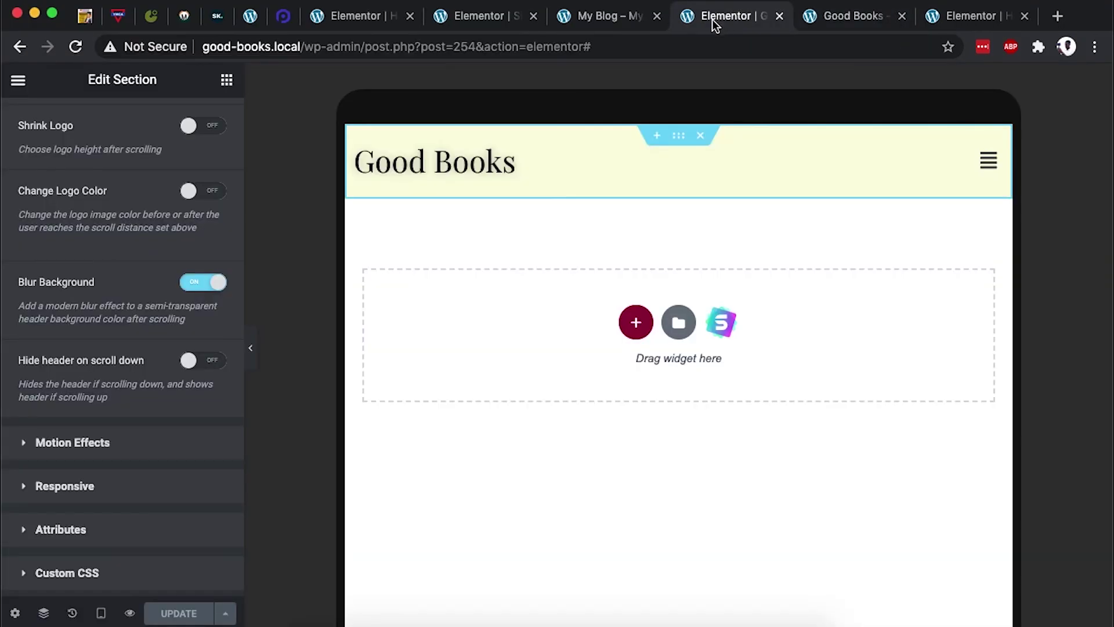
pyautogui.press('super+shift+m')
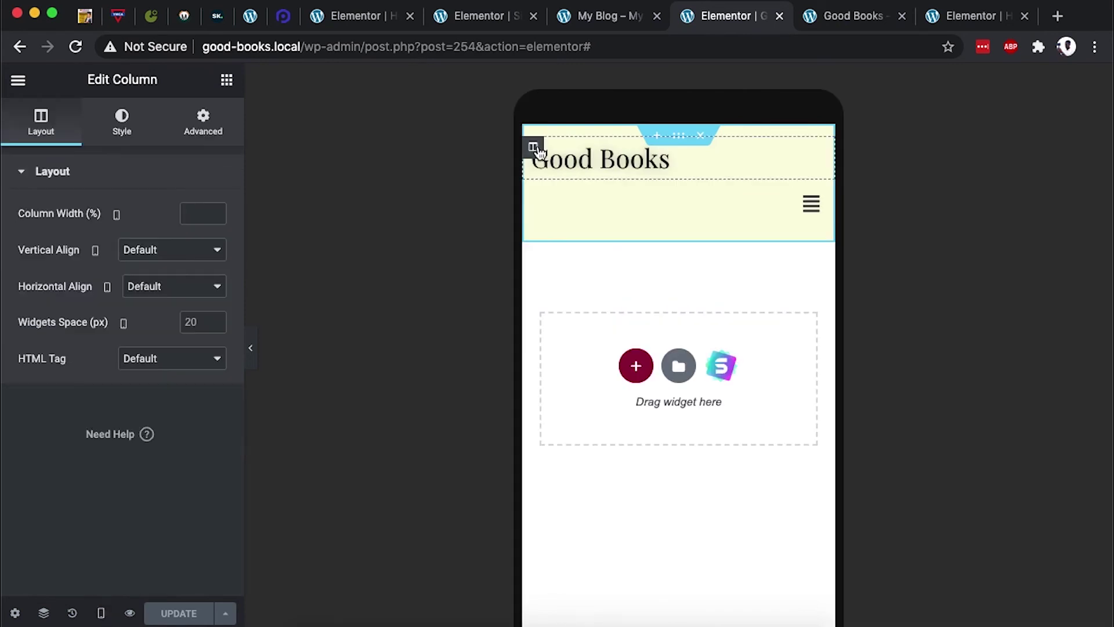
pyautogui.click(201, 213)
pyautogui.write('70')
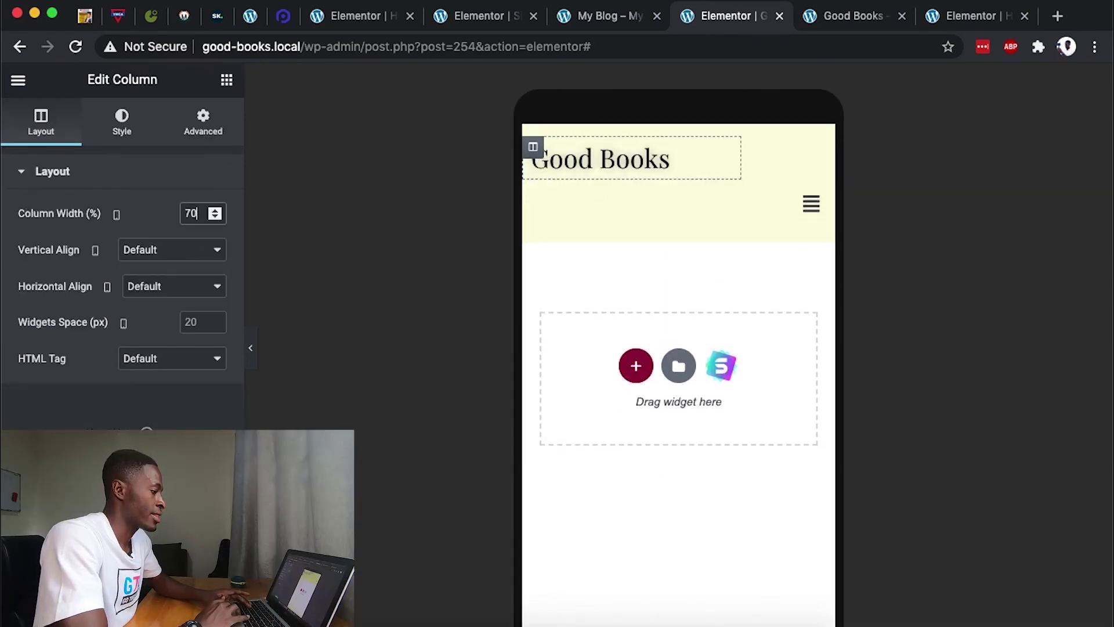
pyautogui.click(533, 192)
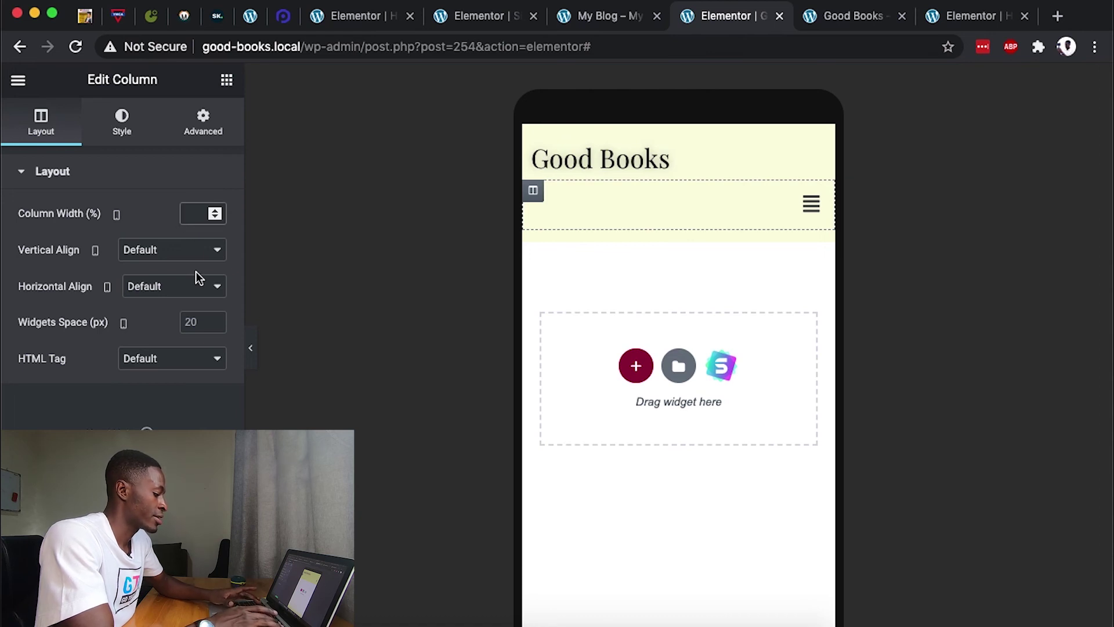
pyautogui.write('30')
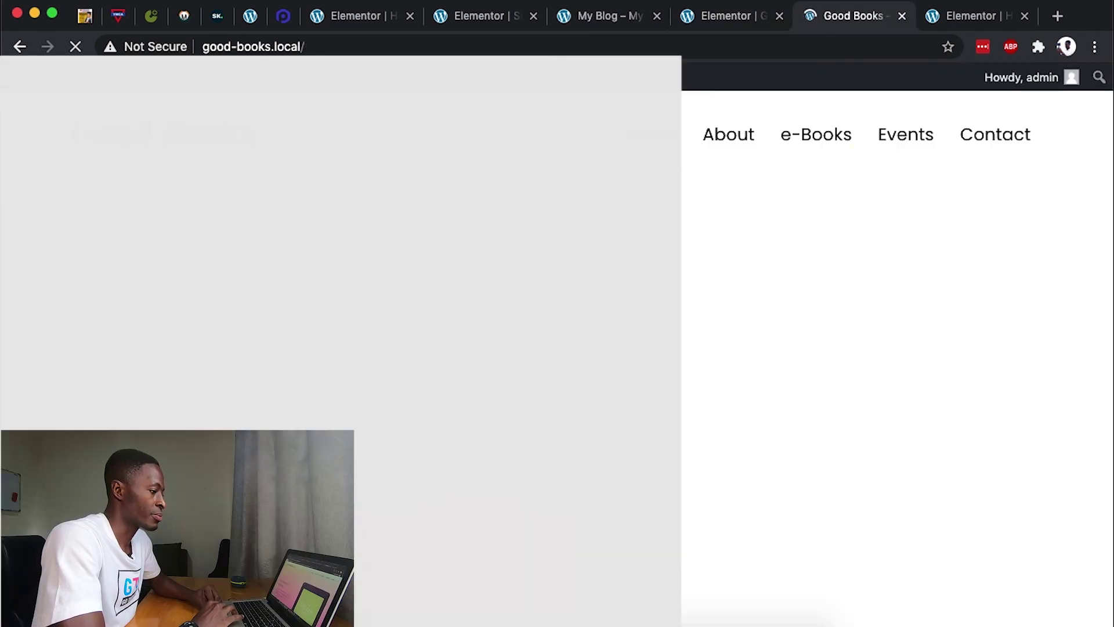
# - Examine the sticky header and its expanded navigation menu on the live homepage at mobile width, then restore full width
pyautogui.hotkey('ctrl', 'alt', 'Right')
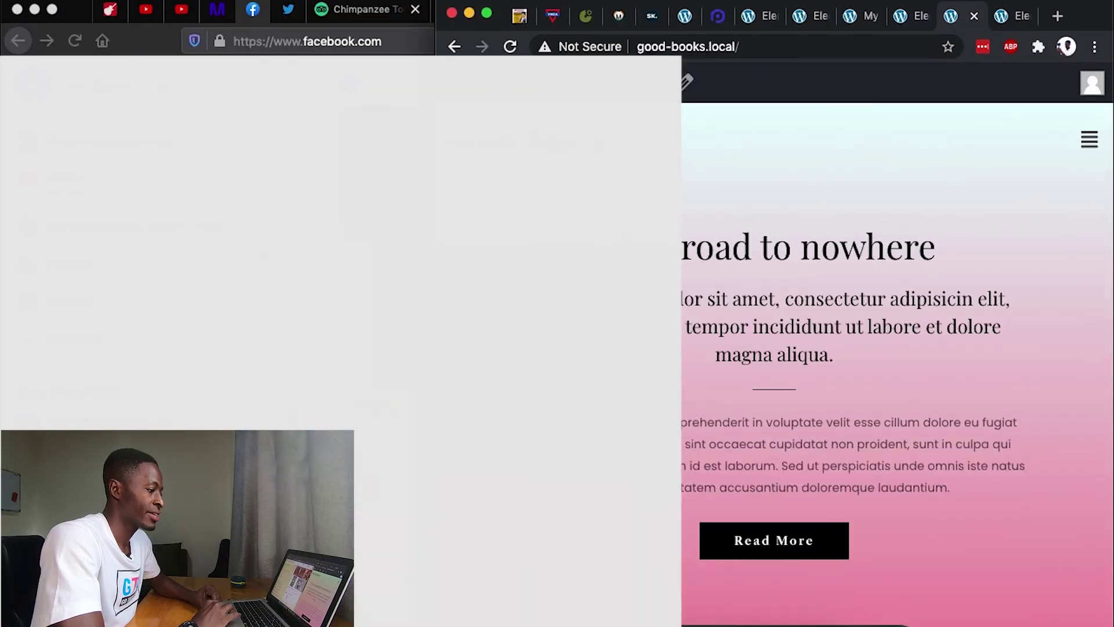
pyautogui.scroll(-15, 886, 342)
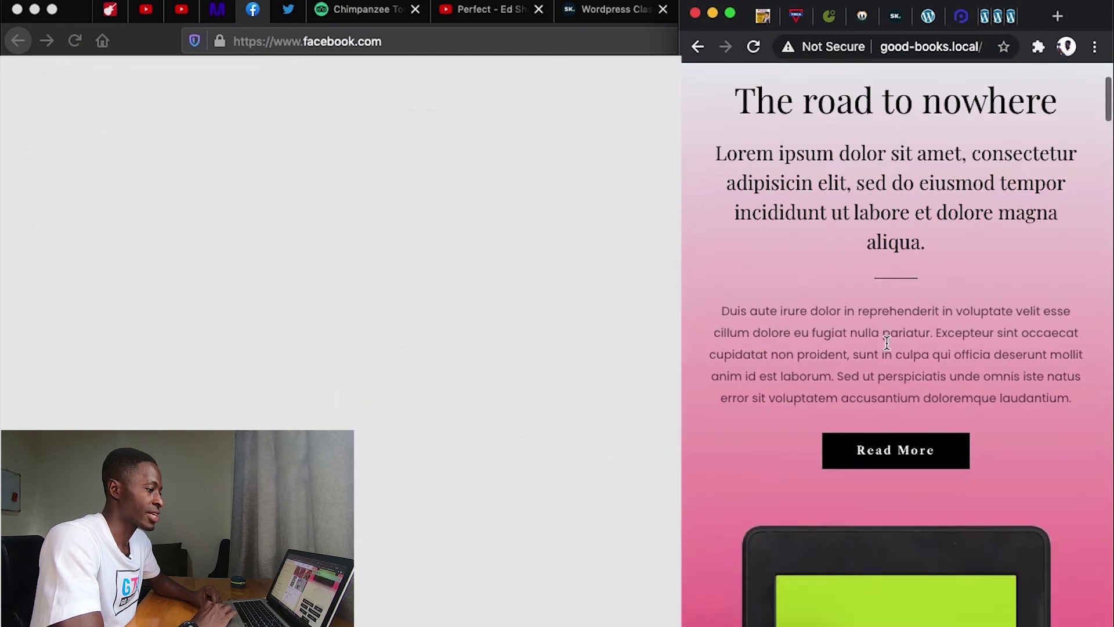
pyautogui.scroll(-20, 886, 343)
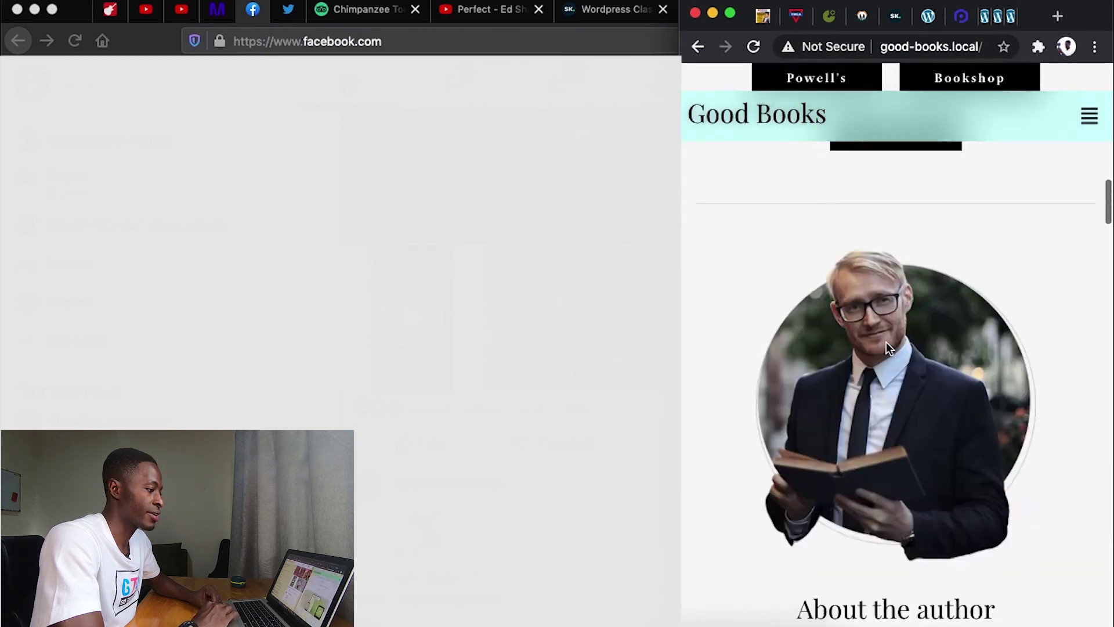
pyautogui.click(1090, 118)
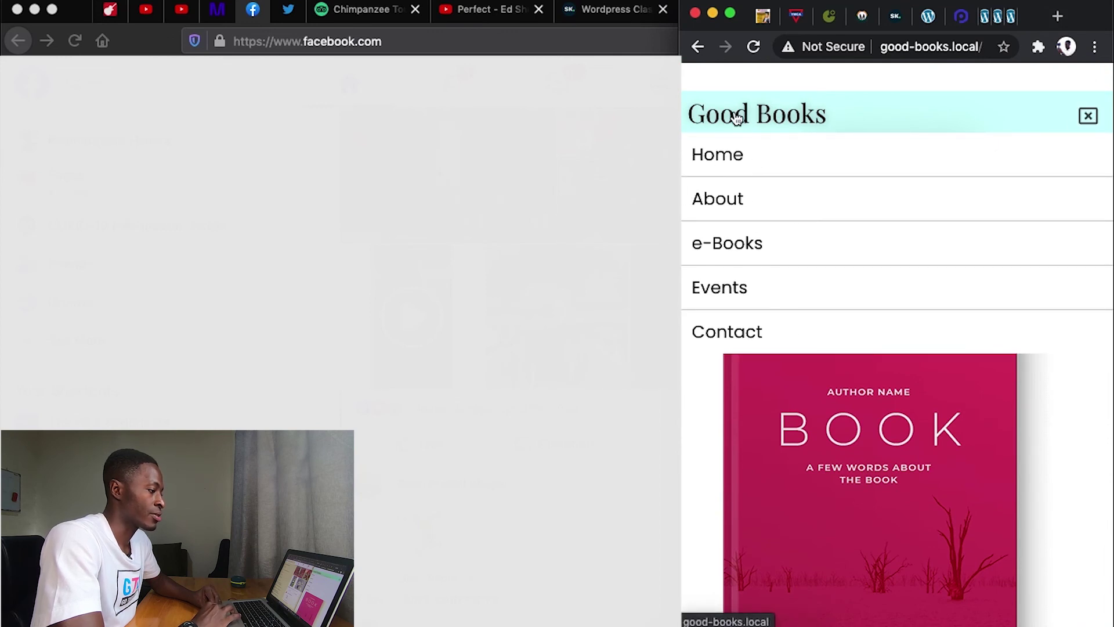
pyautogui.hotkey('ctrl', 'alt', 'Return')
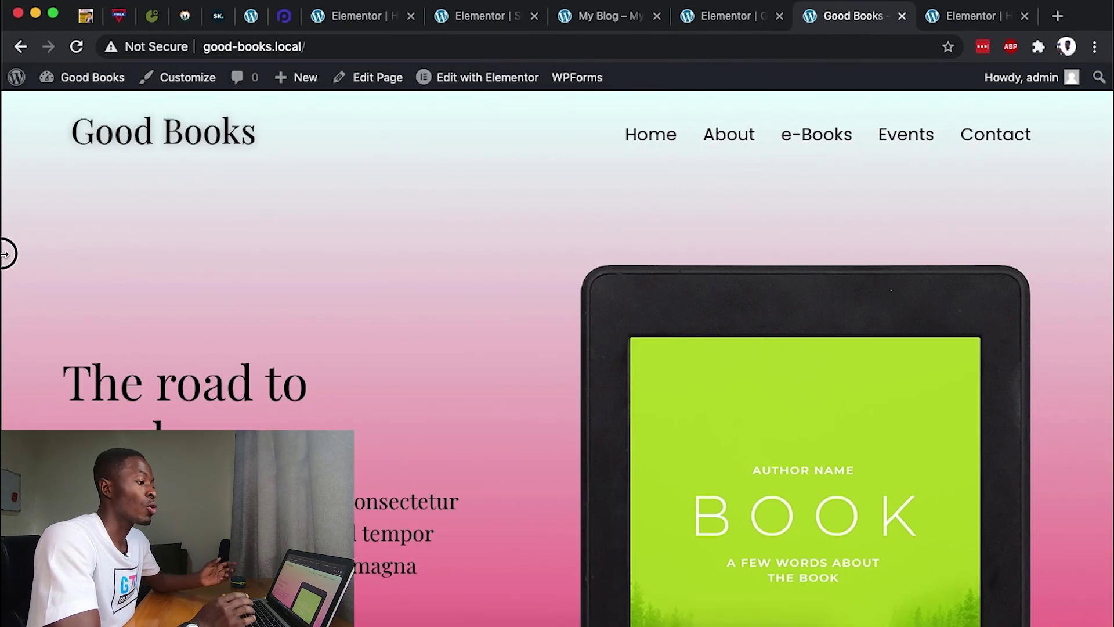
# - Open the About and e-Books pages and examine the sticky header along the full length of the e-Books page
pyautogui.click(723, 134)
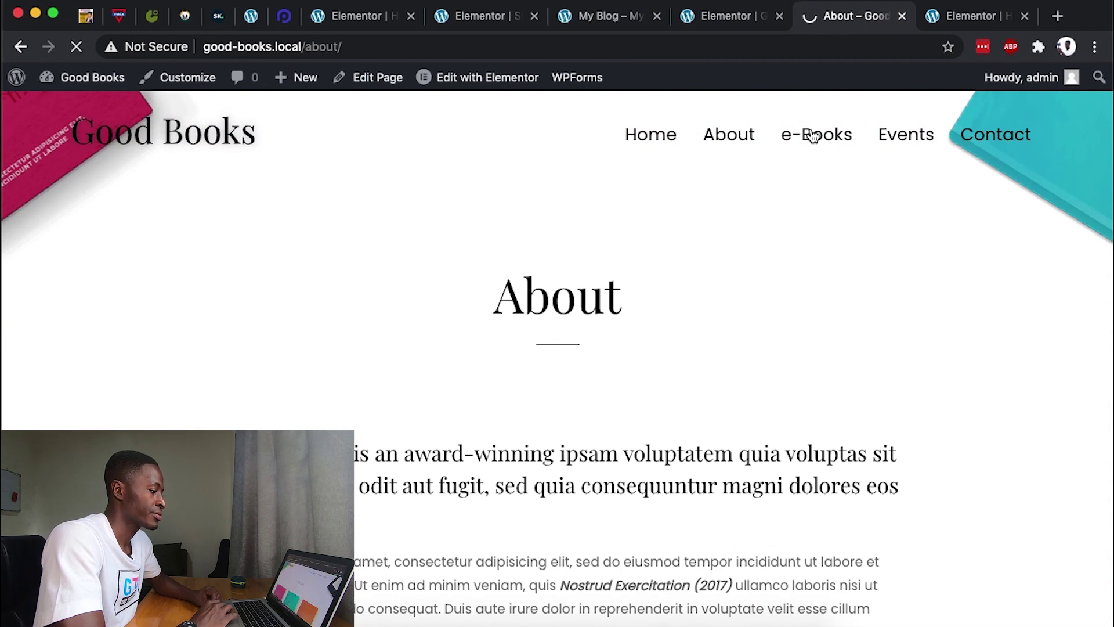
pyautogui.click(813, 136)
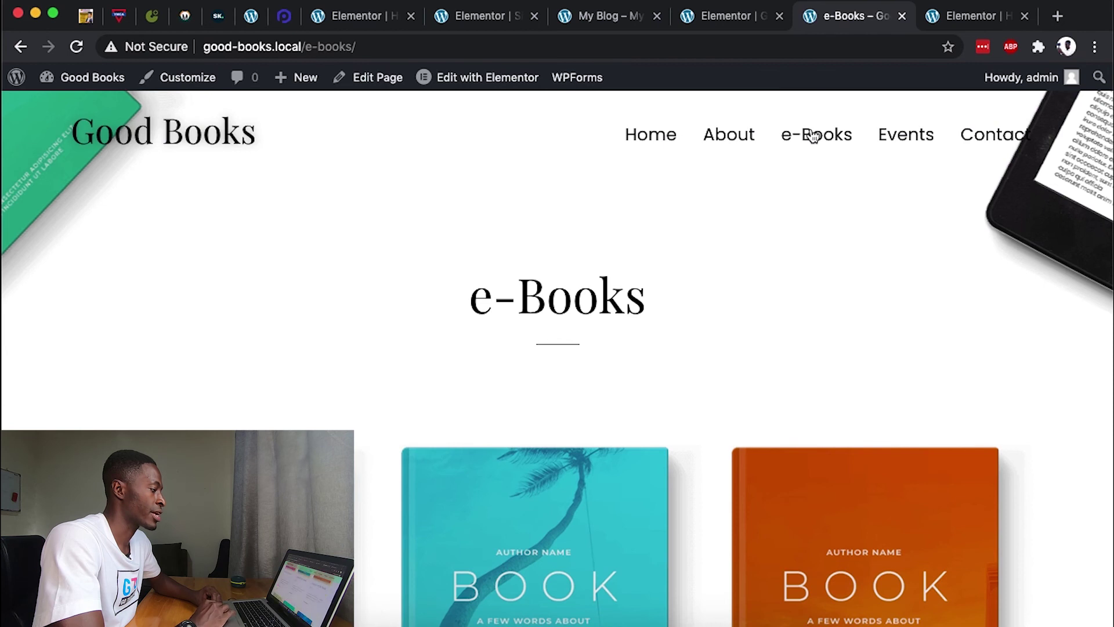
pyautogui.scroll(-10, 813, 137)
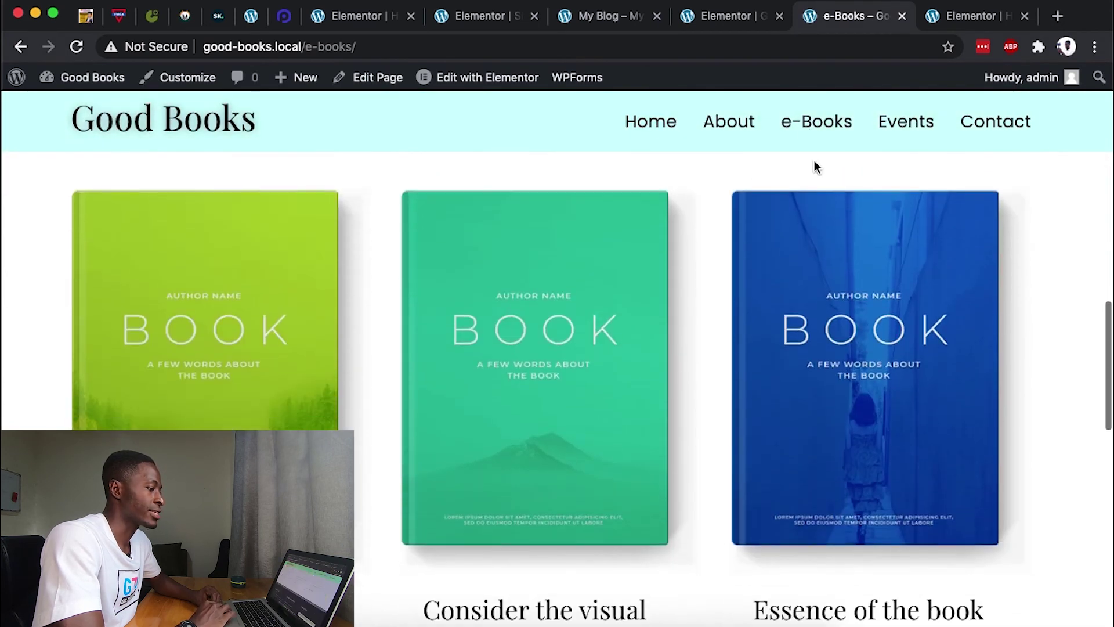
pyautogui.scroll(-15, 712, 315)
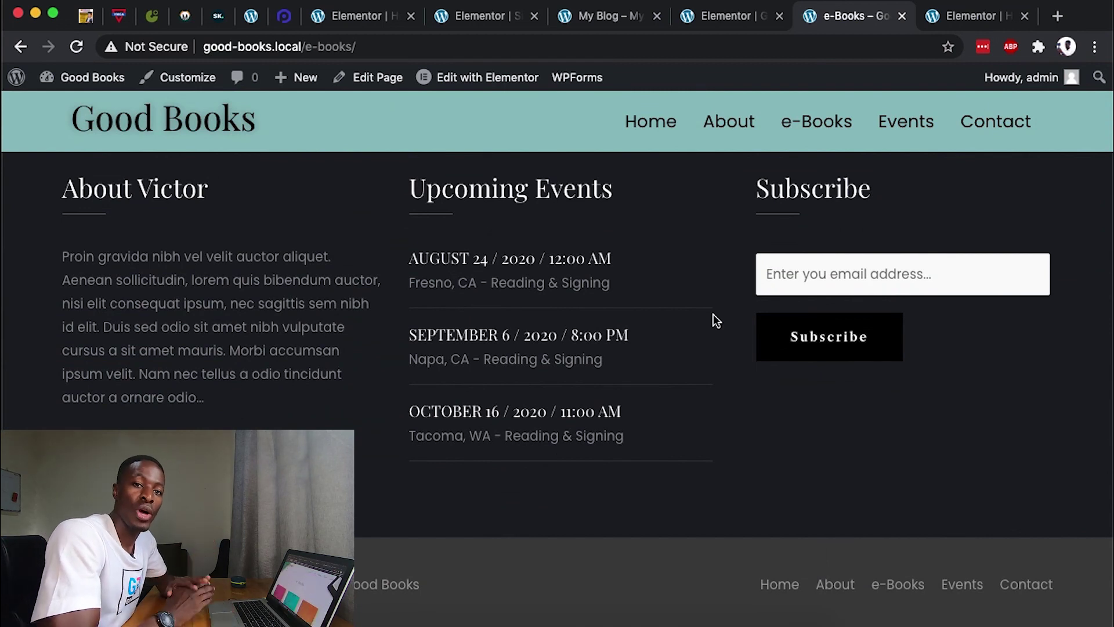
pyautogui.scroll(20, 712, 314)
pyautogui.scroll(3, 713, 314)
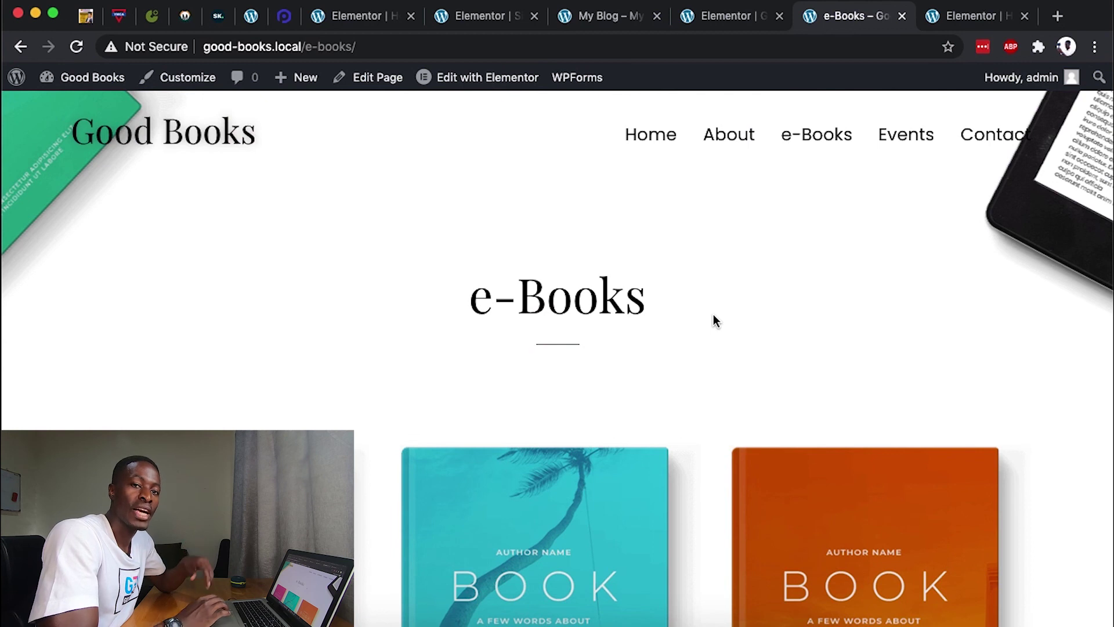
pyautogui.press('super+bracketleft')
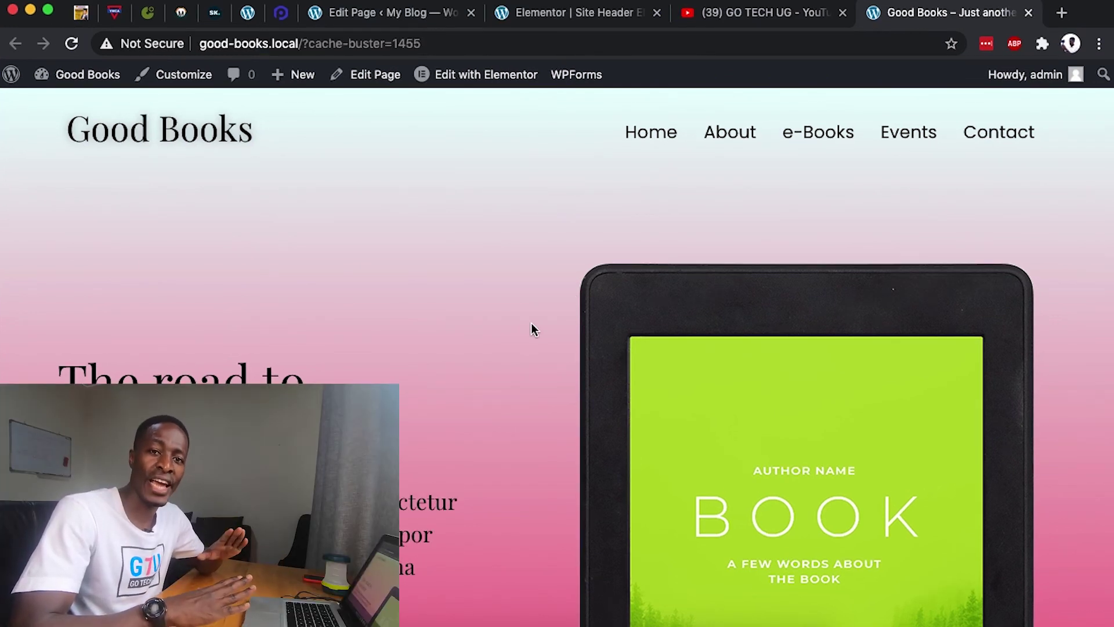
# - Examine the finished sticky header at full width over the homepage sections, from the hero down to the book listings above the footer
pyautogui.scroll(-3, 531, 329)
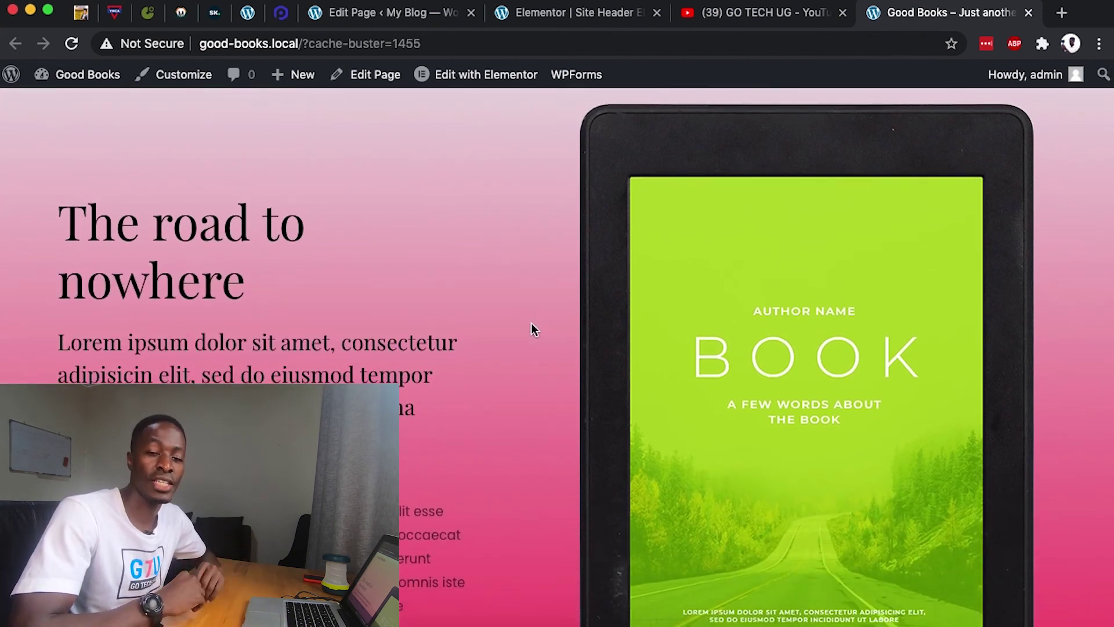
pyautogui.scroll(-5, 532, 325)
pyautogui.scroll(-10, 533, 329)
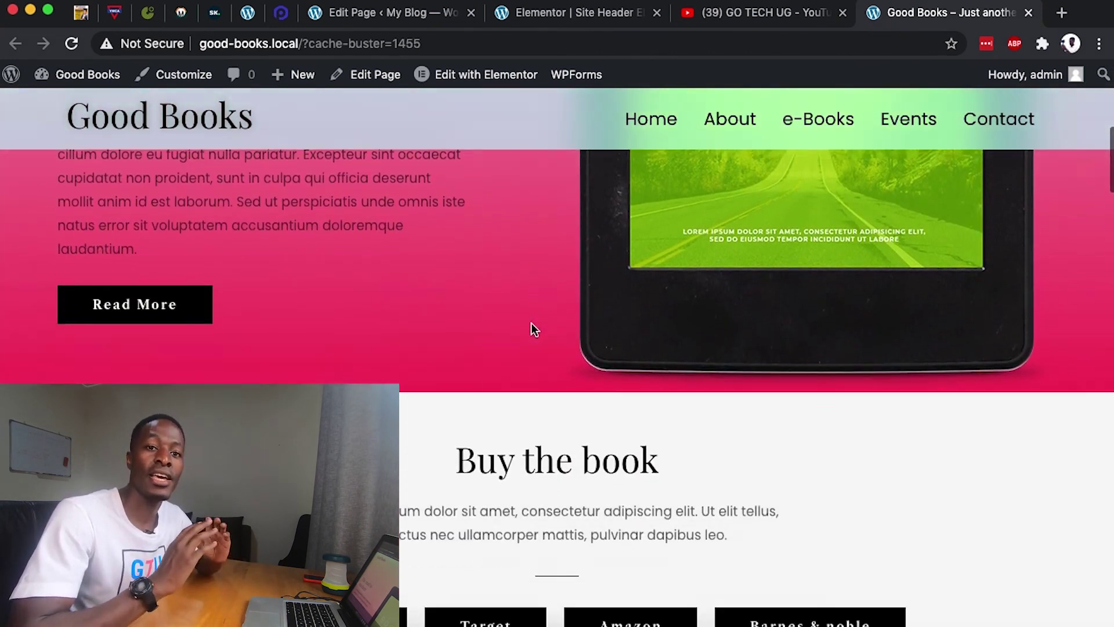
pyautogui.scroll(-14, 531, 329)
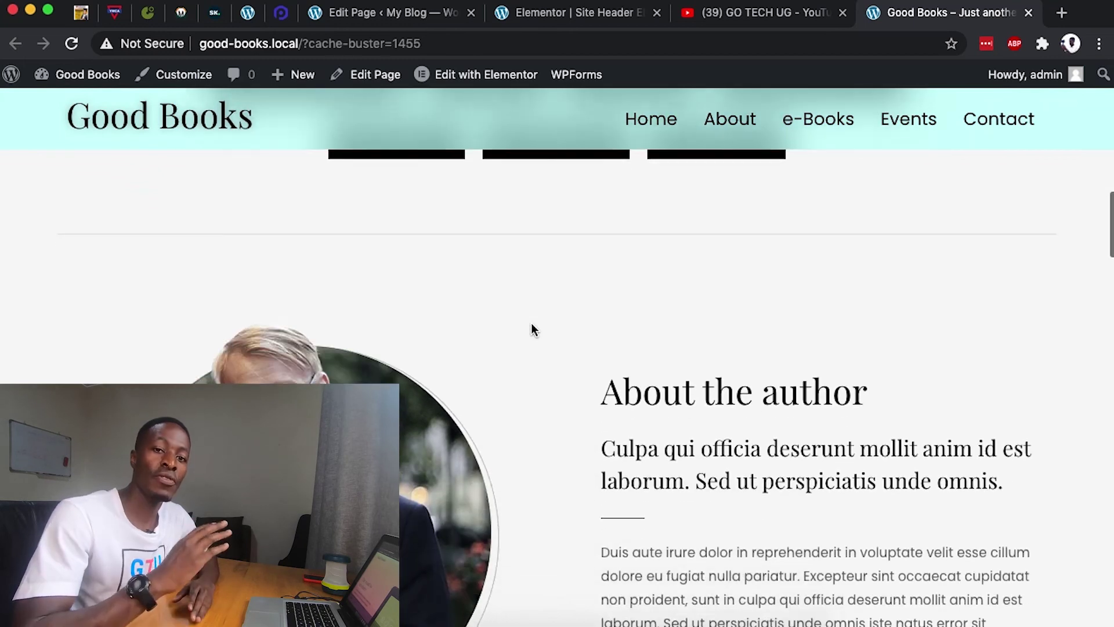
pyautogui.scroll(-16, 531, 325)
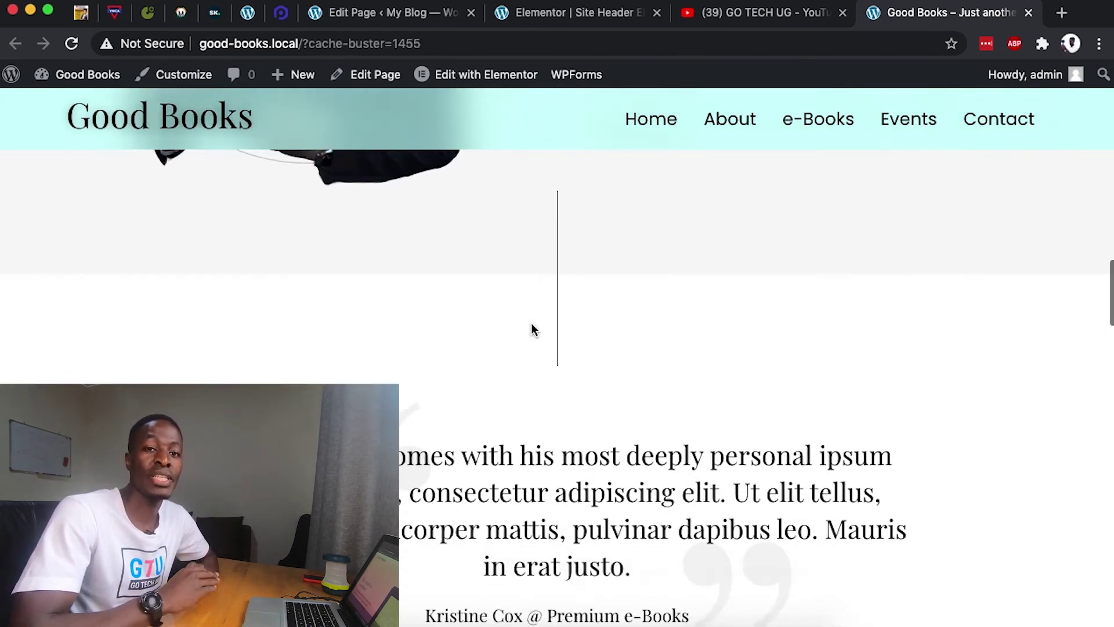
pyautogui.scroll(-15, 532, 329)
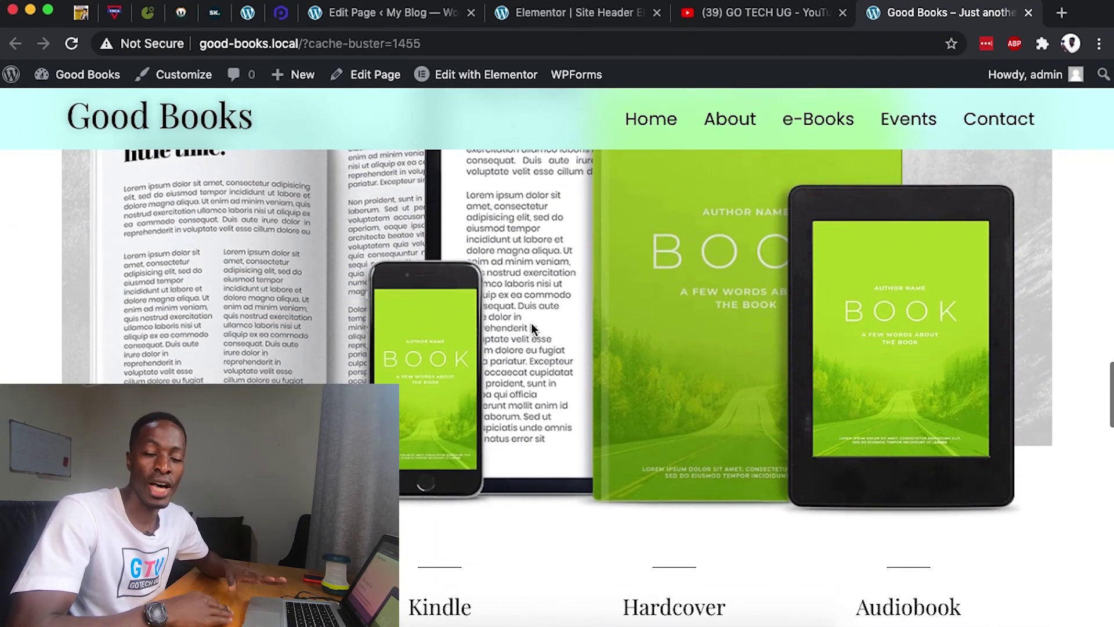
pyautogui.scroll(-12, 532, 323)
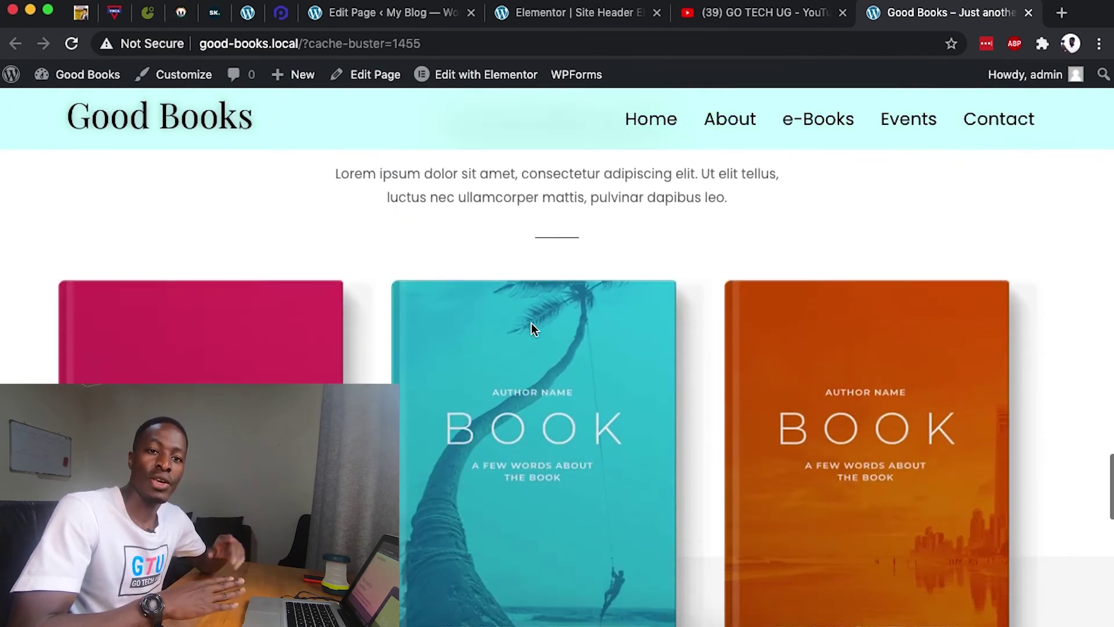
pyautogui.scroll(-2, 532, 328)
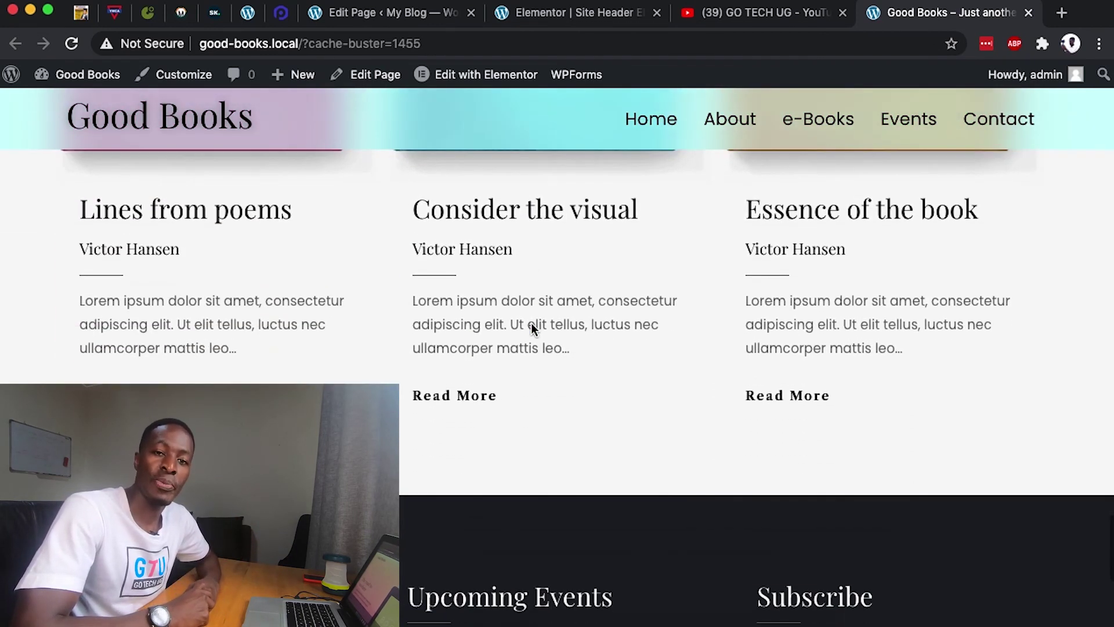